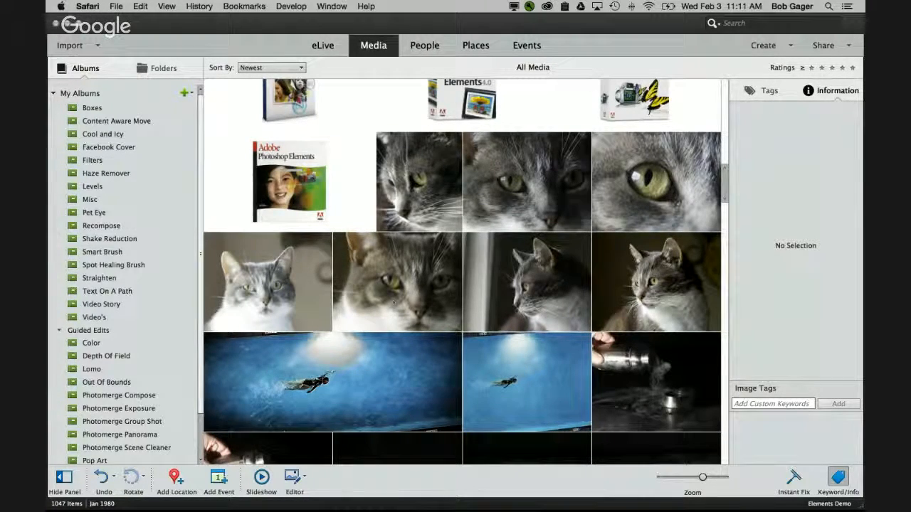
Open the close-up cat photo _MG_7205.CR2 from the media library in the Photoshop Elements Editor
{"action": "left_click", "coordinate": [397, 292]}
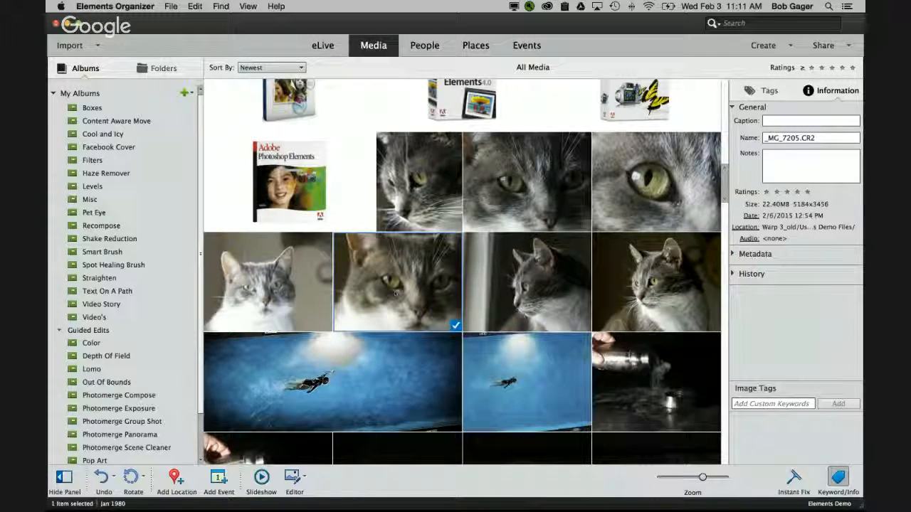
{"action": "scroll", "coordinate": [396, 294], "scroll_direction": "down", "scroll_amount": 5}
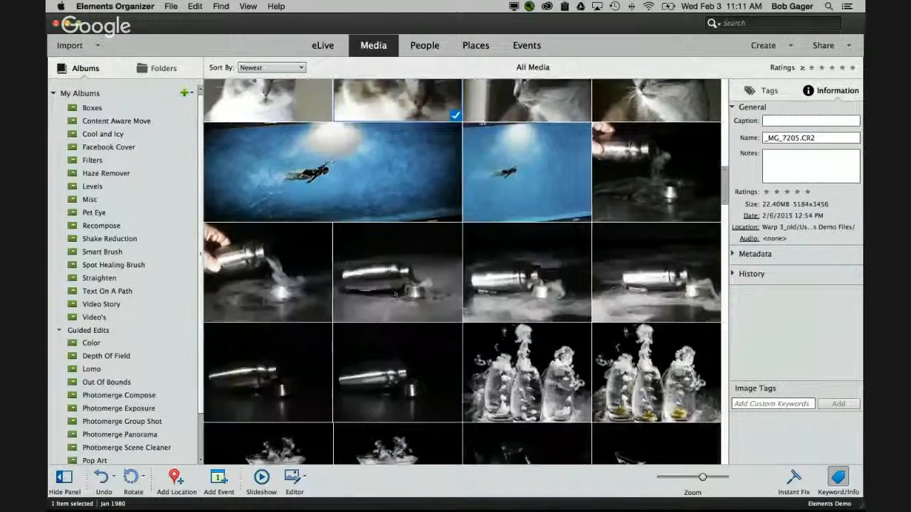
{"action": "scroll", "coordinate": [396, 294], "scroll_direction": "up", "scroll_amount": 5}
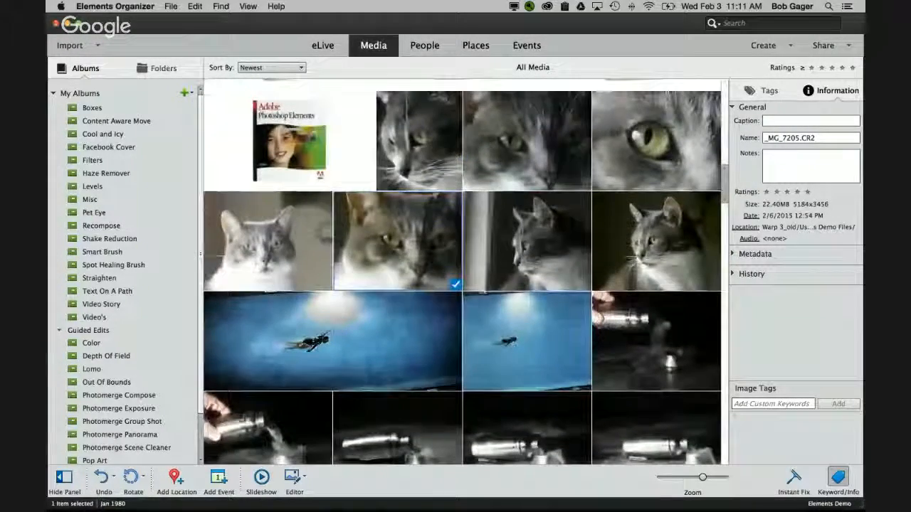
{"action": "scroll", "coordinate": [397, 294], "scroll_direction": "up", "scroll_amount": 2}
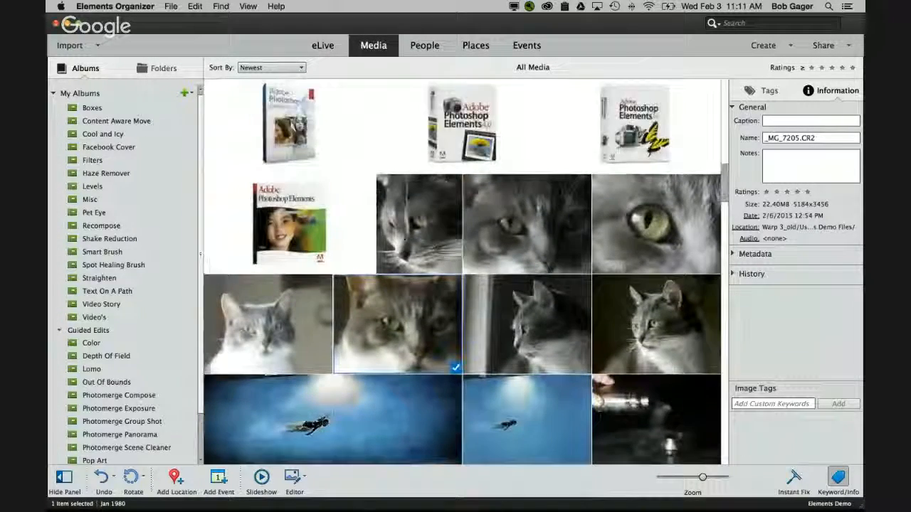
{"action": "scroll", "coordinate": [396, 294], "scroll_direction": "down", "scroll_amount": 2}
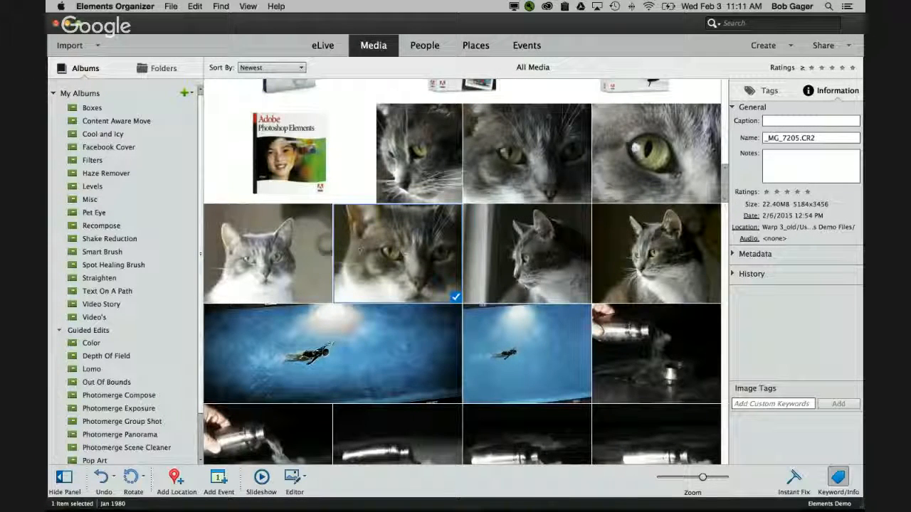
{"action": "scroll", "coordinate": [402, 250], "scroll_direction": "down", "scroll_amount": 1}
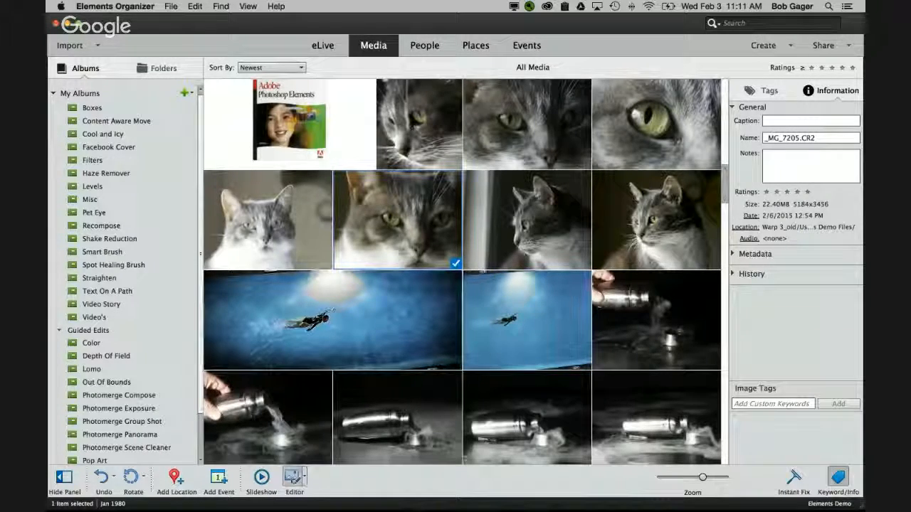
{"action": "left_click", "coordinate": [294, 480]}
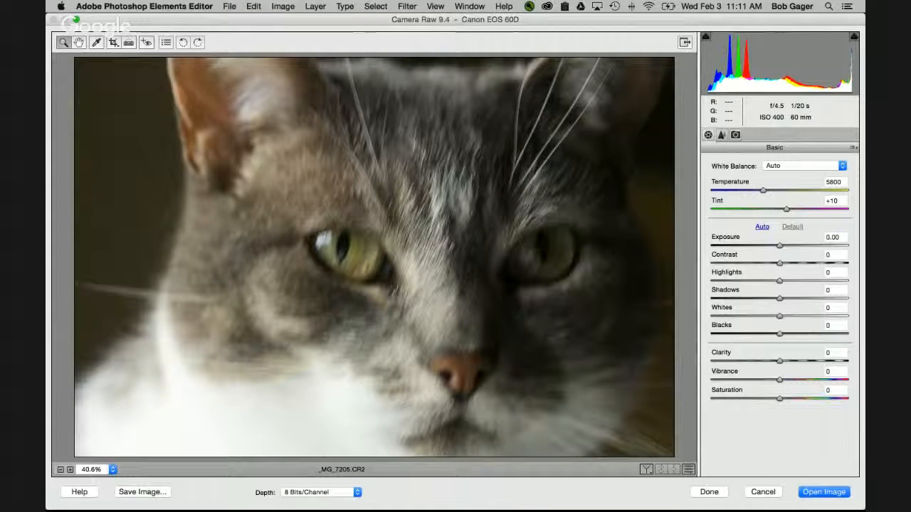
Show the raw file's sharpening settings and open it for editing, fitted to the window with the Photo Bin hidden
{"action": "left_click", "coordinate": [721, 134]}
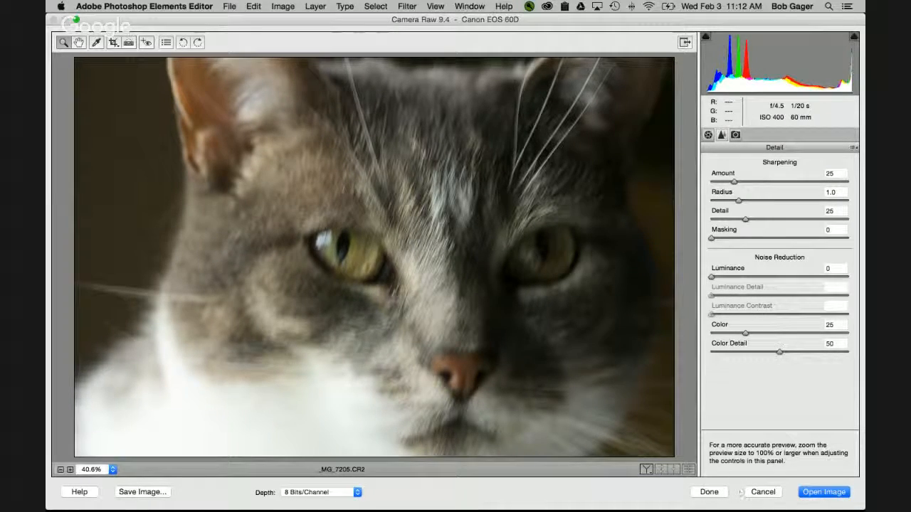
{"action": "left_click", "coordinate": [824, 492]}
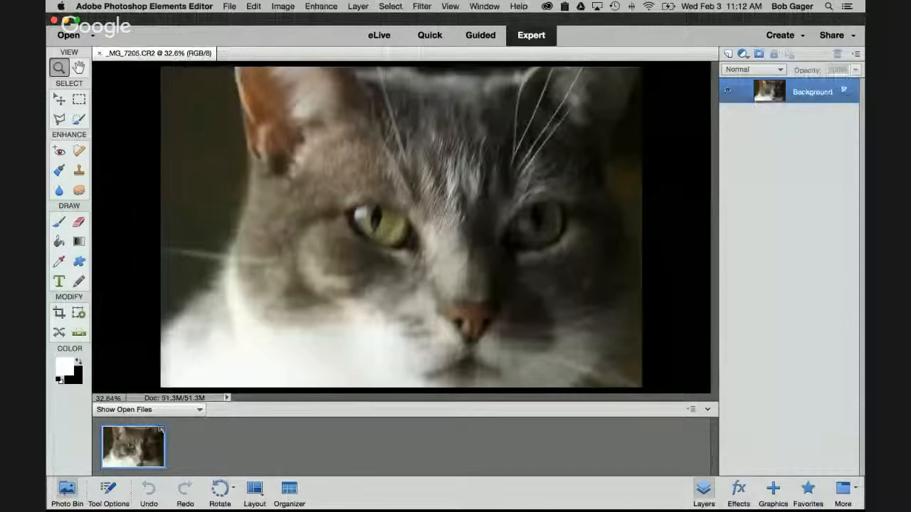
{"action": "left_click", "coordinate": [67, 489]}
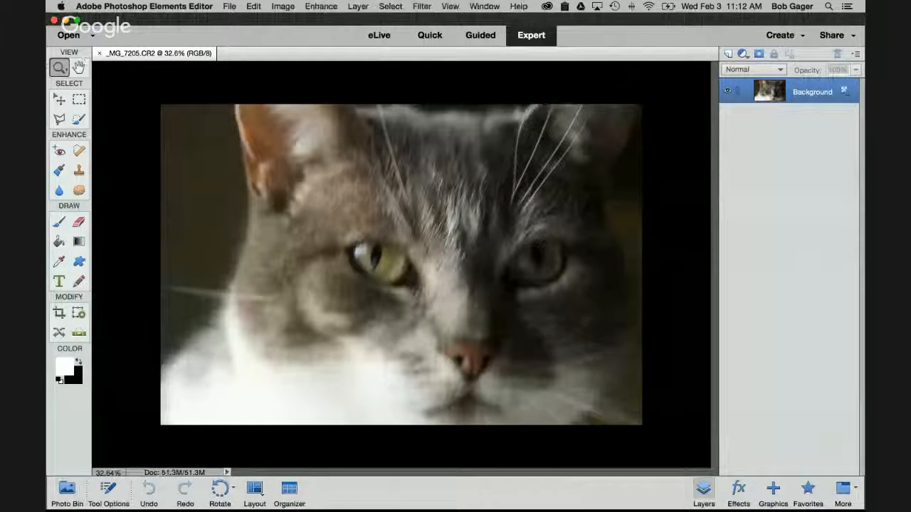
{"action": "double_click", "coordinate": [79, 68]}
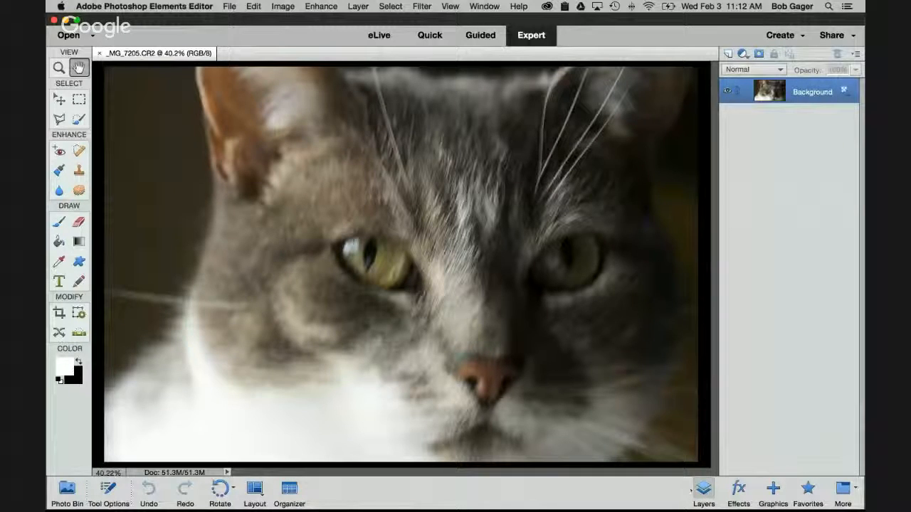
Duplicate the Background layer and hide the Layers panel to enlarge the work area
{"action": "left_click", "coordinate": [703, 490]}
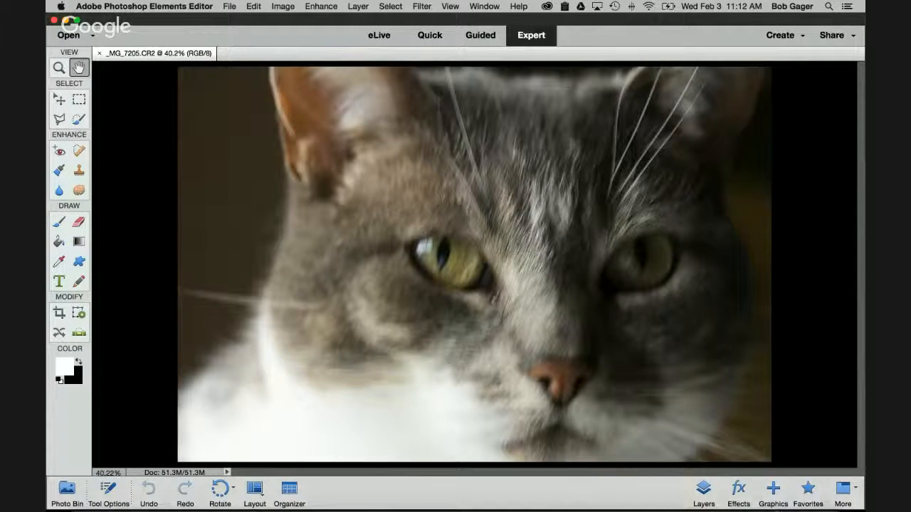
{"action": "left_click", "coordinate": [703, 491]}
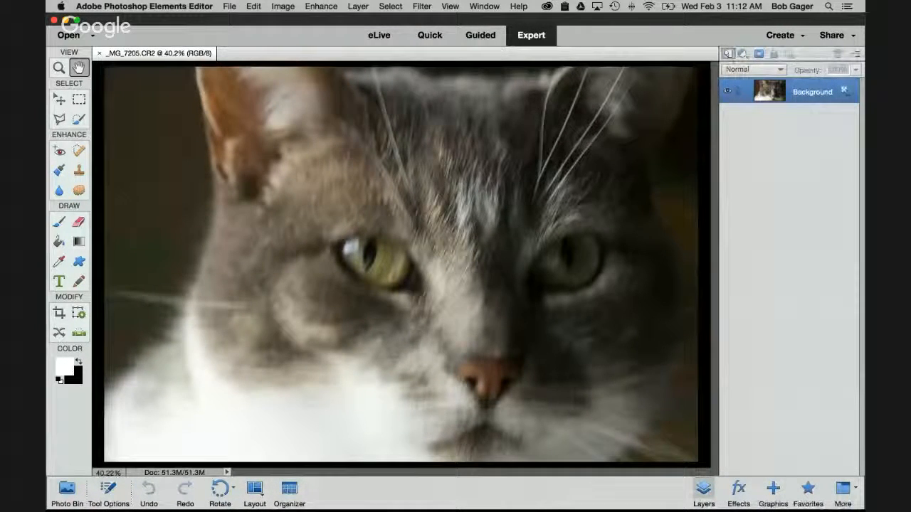
{"action": "key", "text": "super+j"}
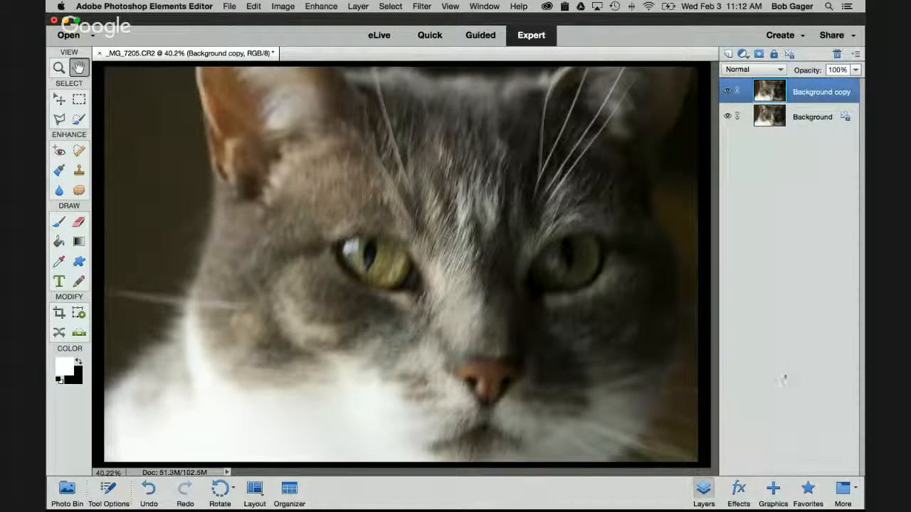
{"action": "left_click", "coordinate": [704, 491]}
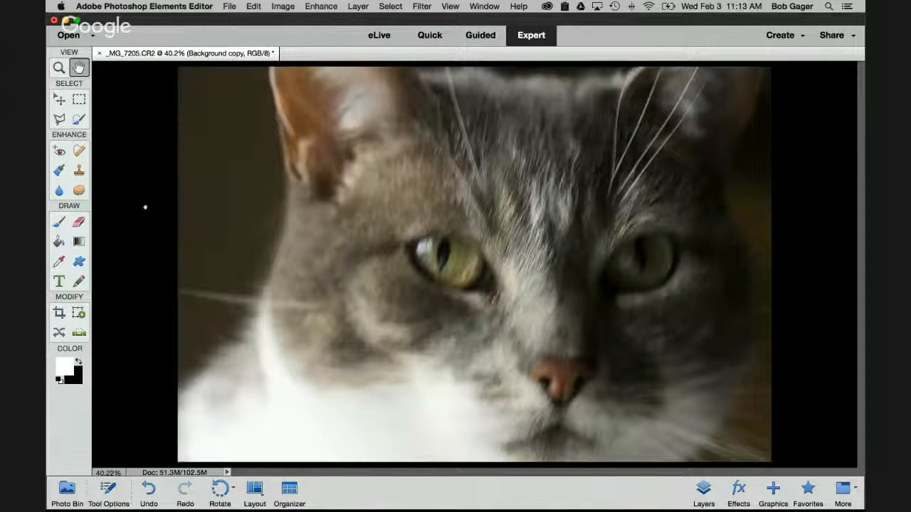
Start Shake Reduction on the duplicated layer and shift the sampled region slightly upward over the cat's eye and forehead
{"action": "left_click", "coordinate": [321, 7]}
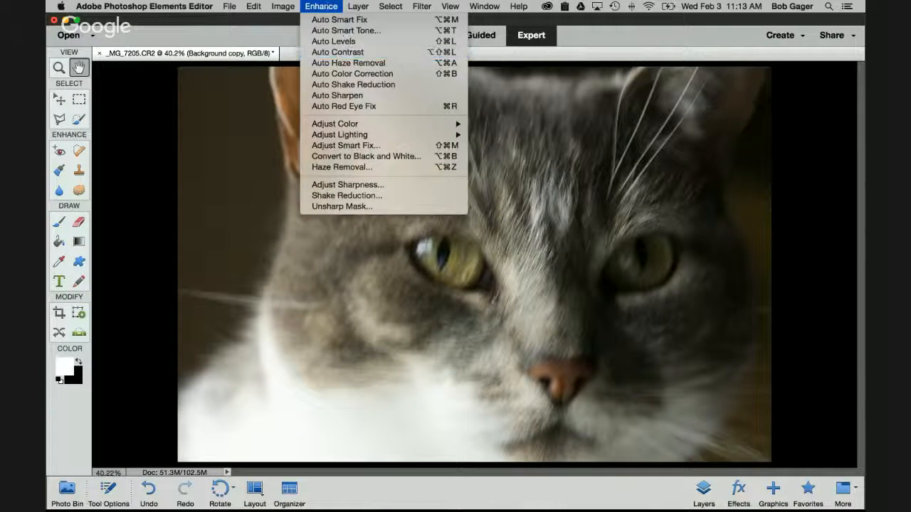
{"action": "left_click", "coordinate": [370, 197]}
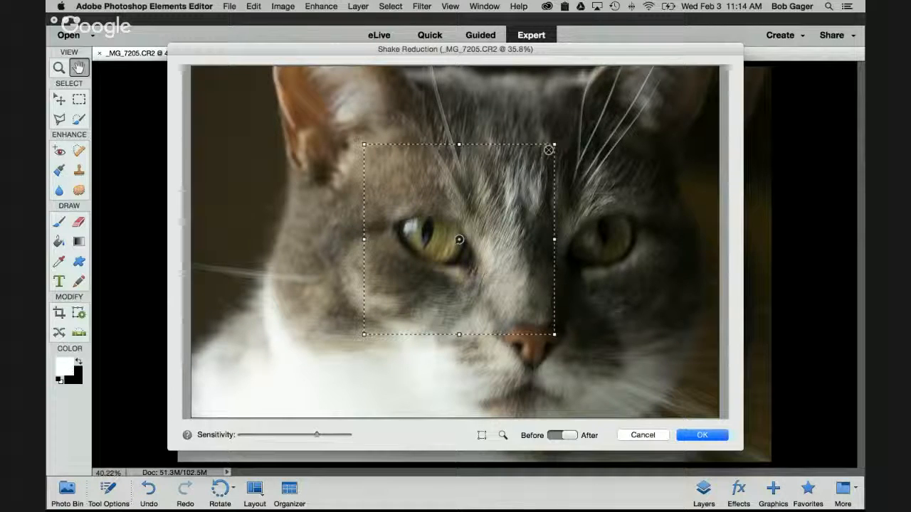
{"action": "mouse_move", "coordinate": [459, 239]}
{"action": "left_mouse_down"}
{"action": "mouse_move", "coordinate": [473, 242]}
{"action": "mouse_move", "coordinate": [461, 226]}
{"action": "mouse_move", "coordinate": [462, 238]}
{"action": "mouse_move", "coordinate": [470, 225]}
{"action": "left_mouse_up"}
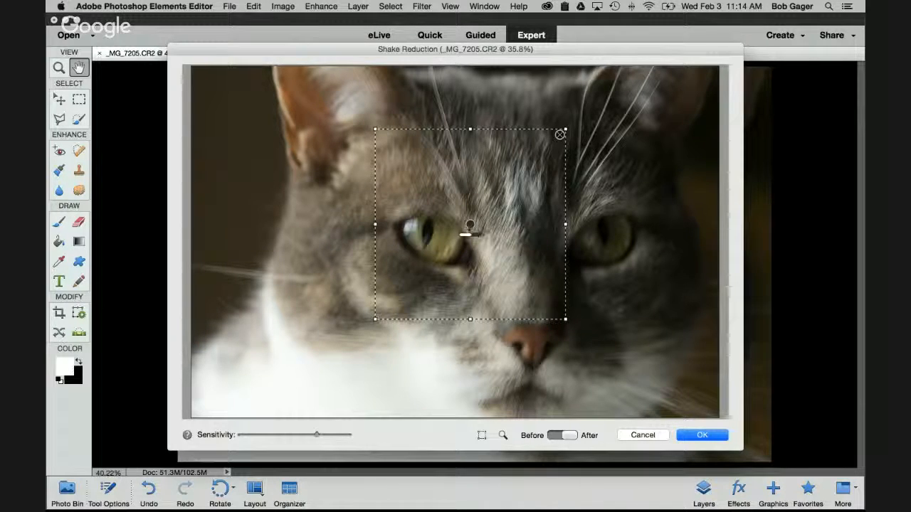
{"action": "left_click_drag", "start_coordinate": [470, 225], "coordinate": [467, 227]}
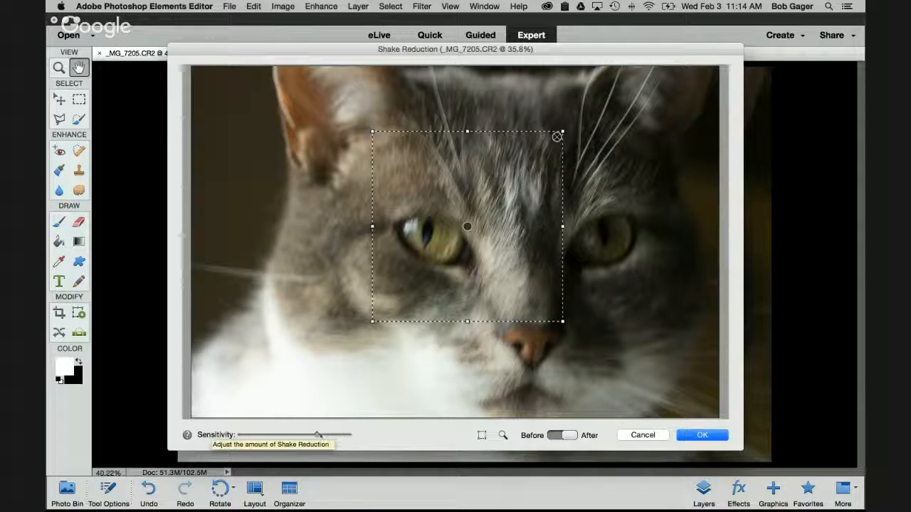
Raise the Shake Reduction sensitivity to maximum, reposition the region nearer the cat's eye, and apply the correction after checking the preview
{"action": "left_click_drag", "start_coordinate": [317, 435], "coordinate": [406, 434]}
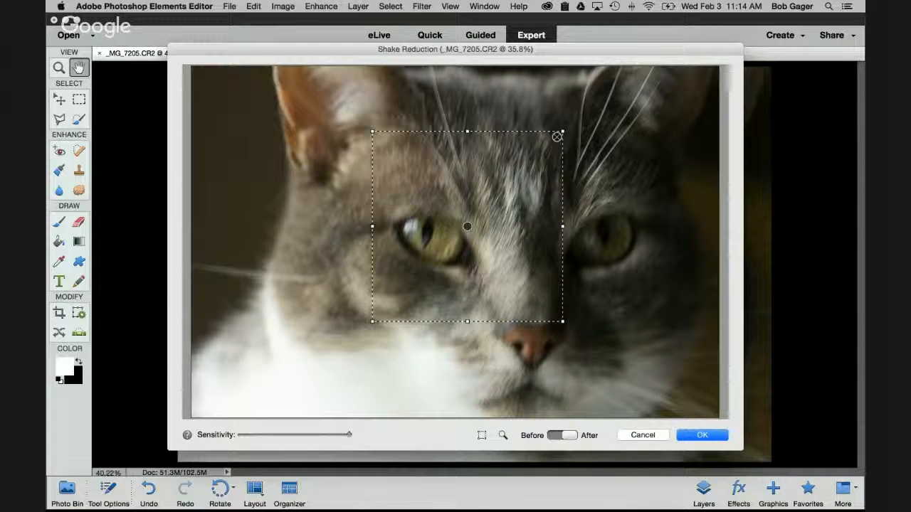
{"action": "left_click_drag", "start_coordinate": [467, 226], "coordinate": [461, 234]}
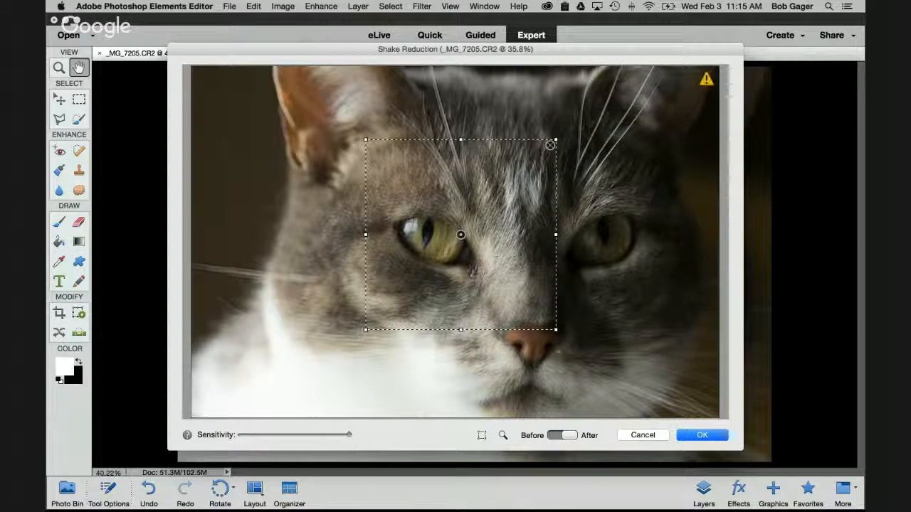
{"action": "left_click", "coordinate": [555, 435]}
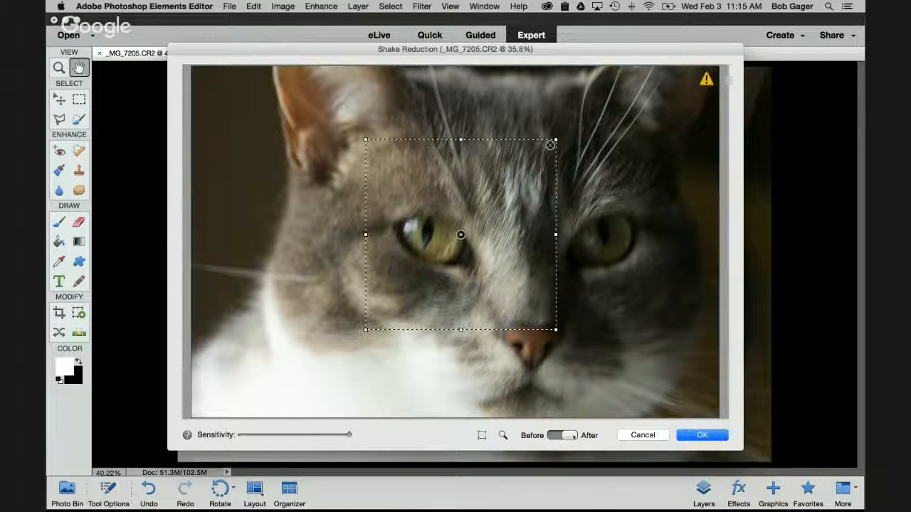
{"action": "left_click", "coordinate": [707, 437]}
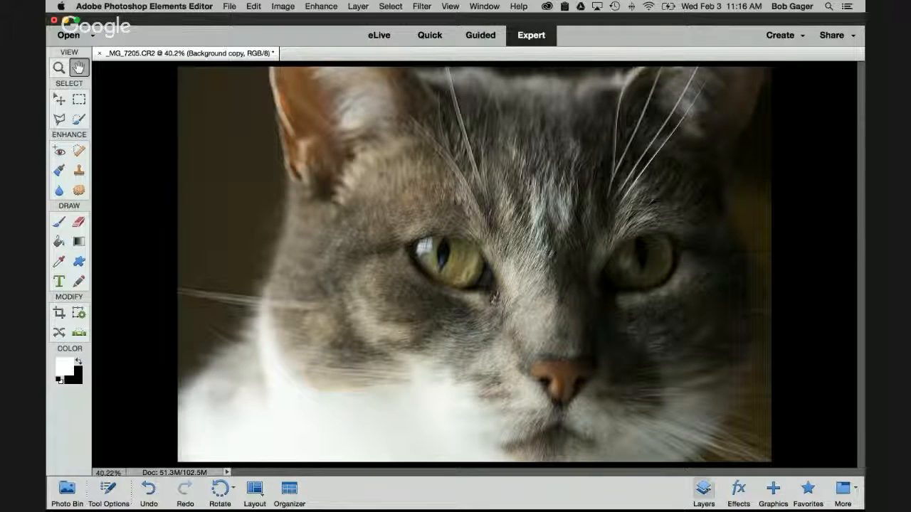
Compare the cat's eye before and after Shake Reduction at 100% by switching the Background copy layer's visibility
{"action": "left_click", "coordinate": [703, 489]}
{"action": "double_click", "coordinate": [59, 68]}
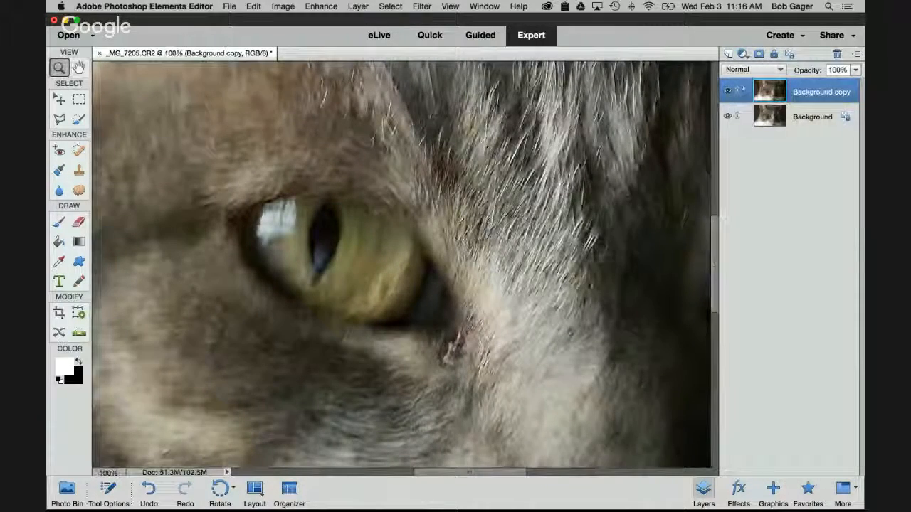
{"action": "left_click", "coordinate": [728, 91]}
{"action": "left_click", "coordinate": [728, 92]}
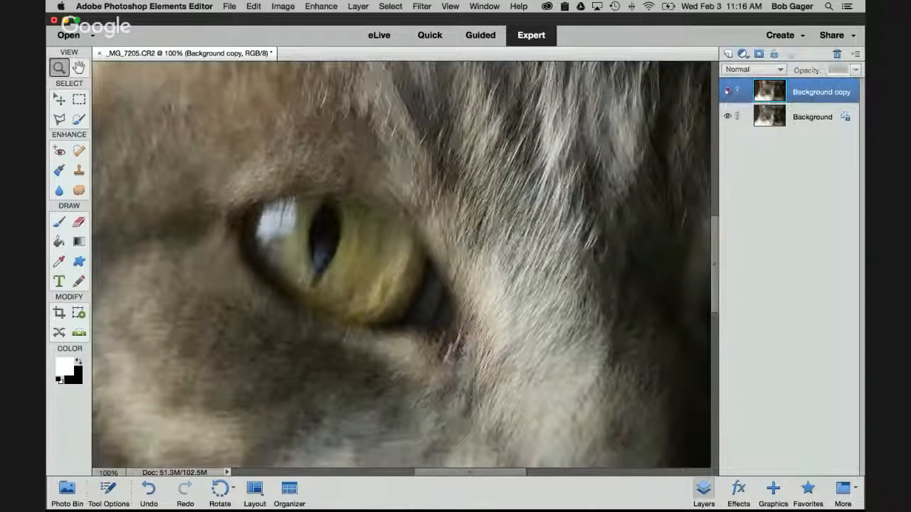
{"action": "left_click", "coordinate": [728, 91]}
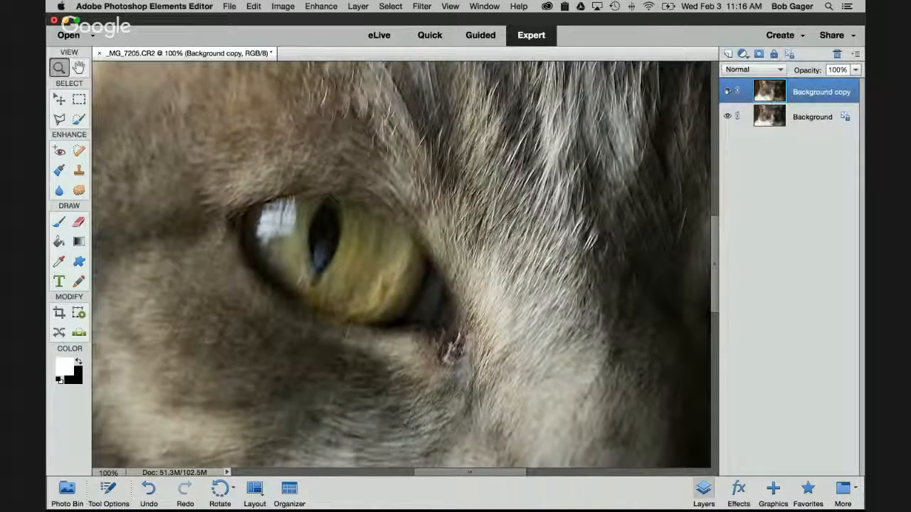
{"action": "left_click", "coordinate": [727, 91]}
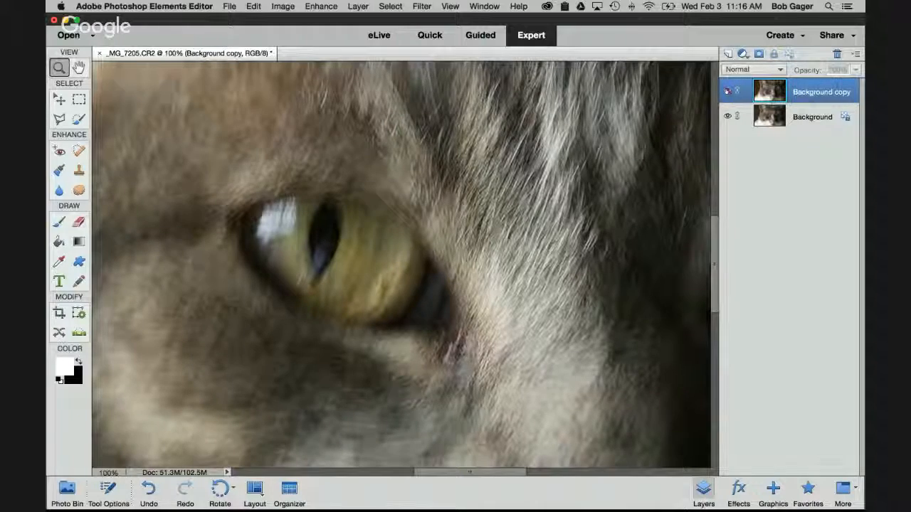
{"action": "left_click", "coordinate": [727, 91]}
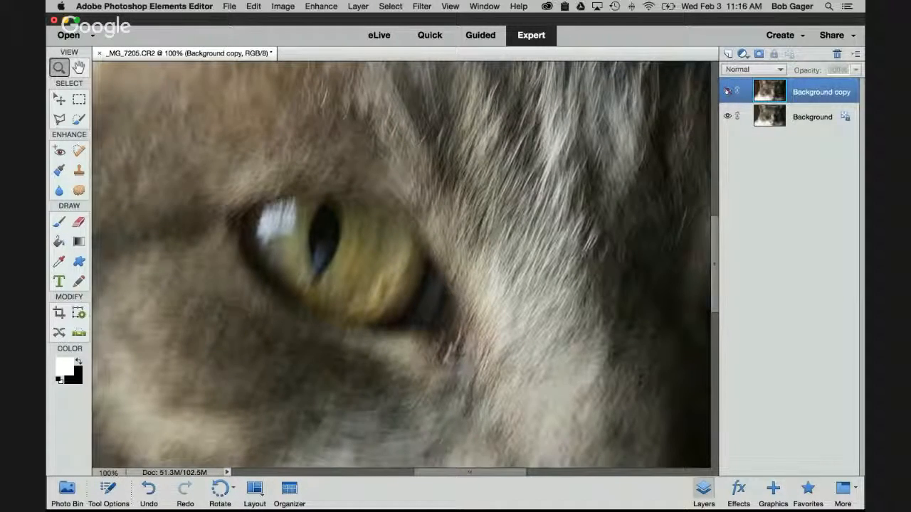
{"action": "left_click", "coordinate": [727, 91]}
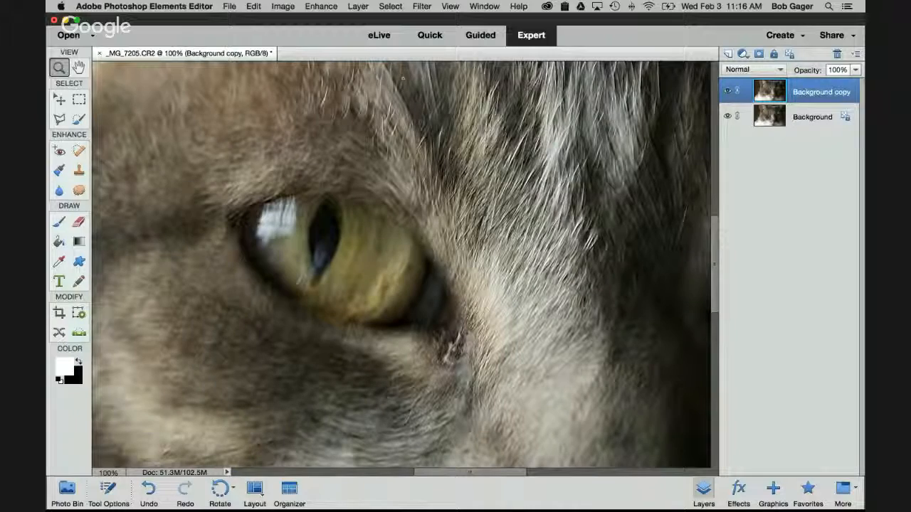
Close _MG_7205.CR2 without saving the changes
{"action": "left_click", "coordinate": [100, 53]}
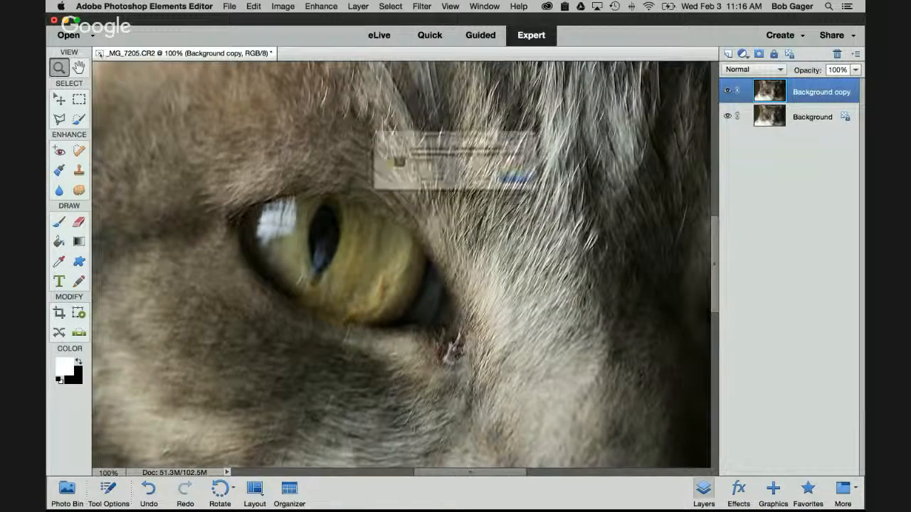
{"action": "left_click", "coordinate": [406, 189]}
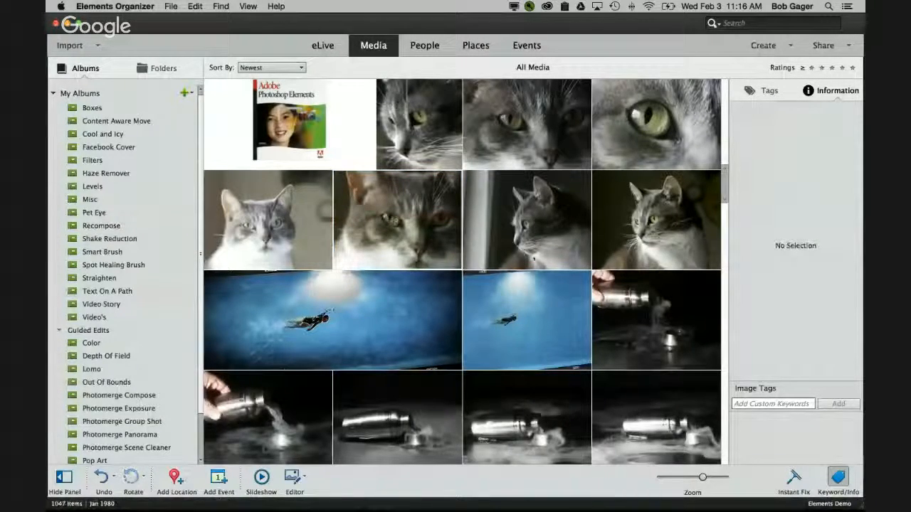
Switch to the Google Hangouts broadcast window to check for audience questions and minimize it again
{"action": "mouse_move", "coordinate": [607, 501]}
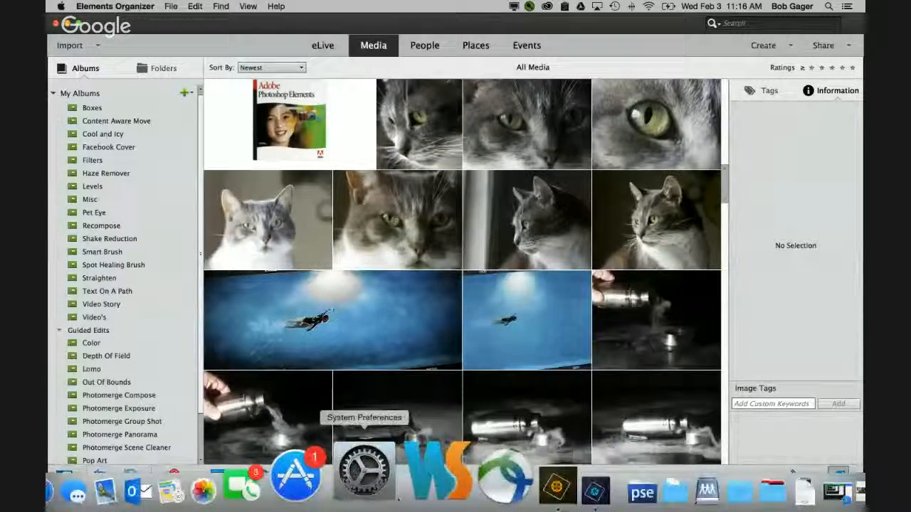
{"action": "left_click", "coordinate": [753, 478]}
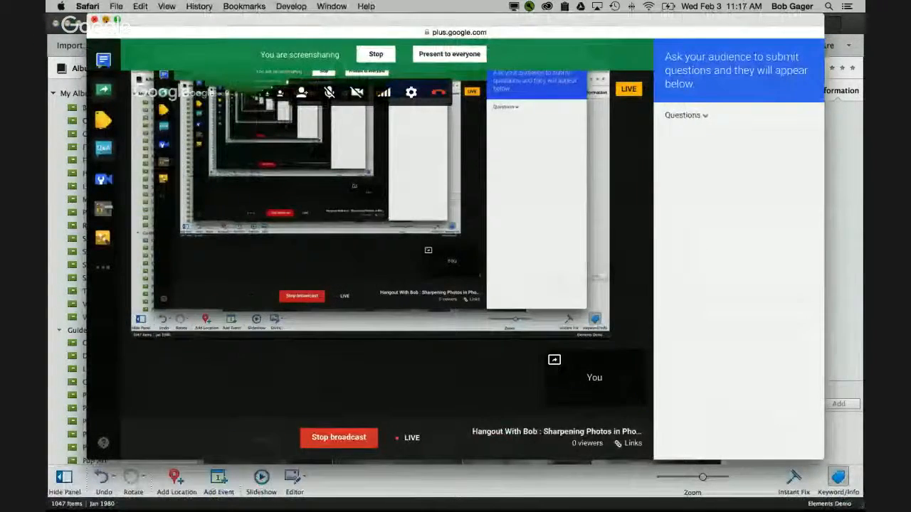
{"action": "left_click", "coordinate": [107, 20]}
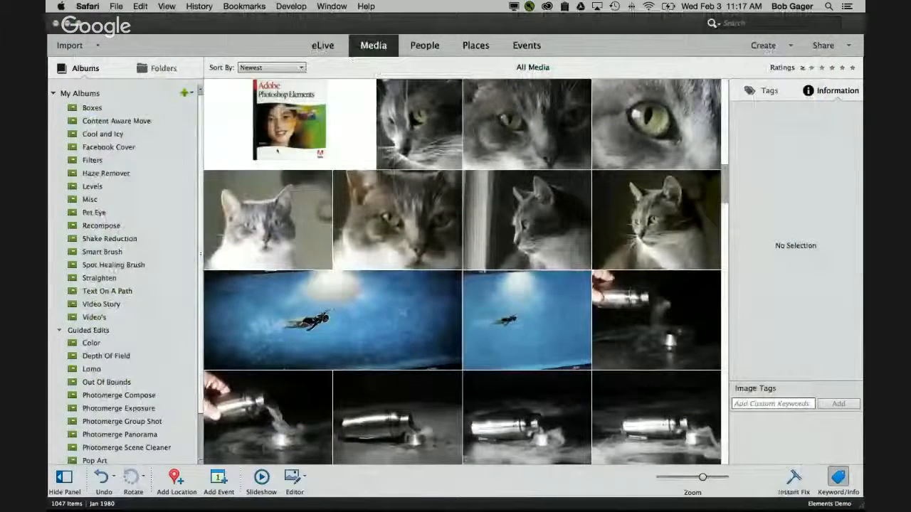
Open the close-up cat face photo _MG_7211.CR2 from the Organizer in the Photoshop Elements Editor
{"action": "left_click", "coordinate": [557, 152]}
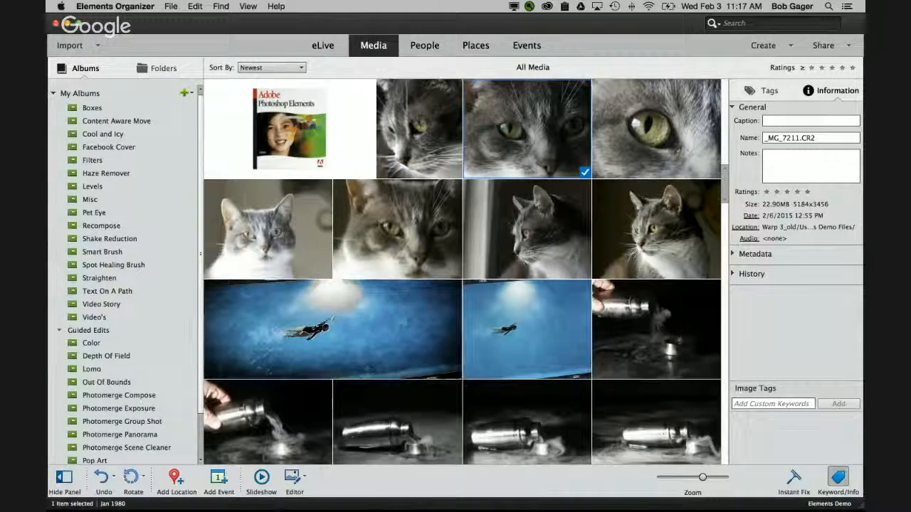
{"action": "right_click", "coordinate": [520, 115]}
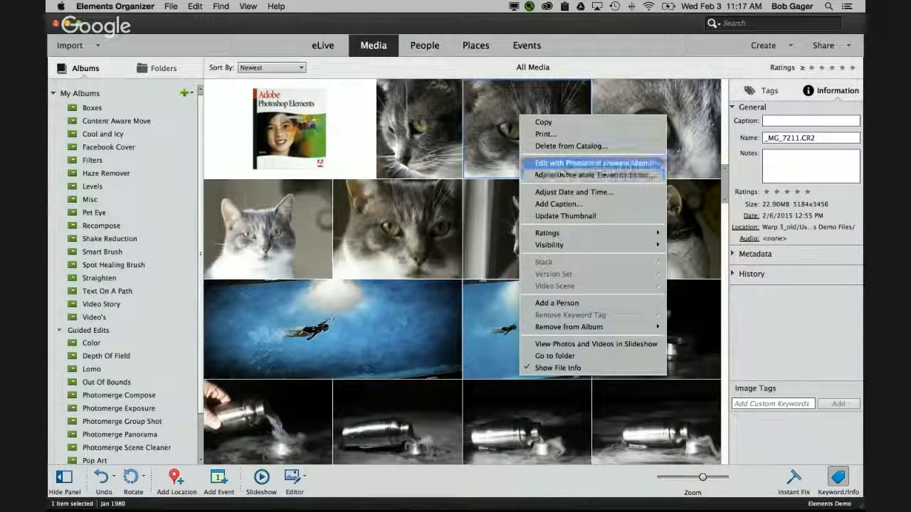
{"action": "left_click", "coordinate": [571, 165]}
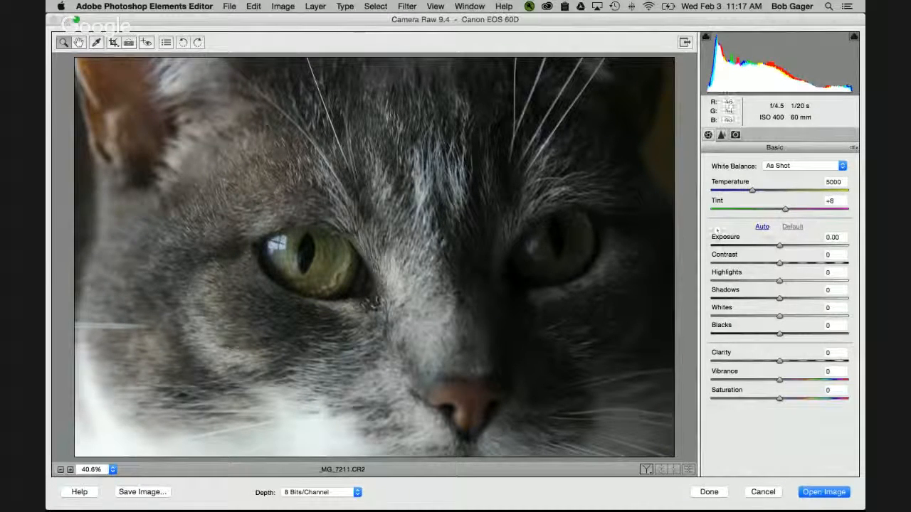
Apply Auto tone to the raw photo, then set Exposure to +0.60, Blacks to -31 and Clarity to +8
{"action": "left_click", "coordinate": [762, 227]}
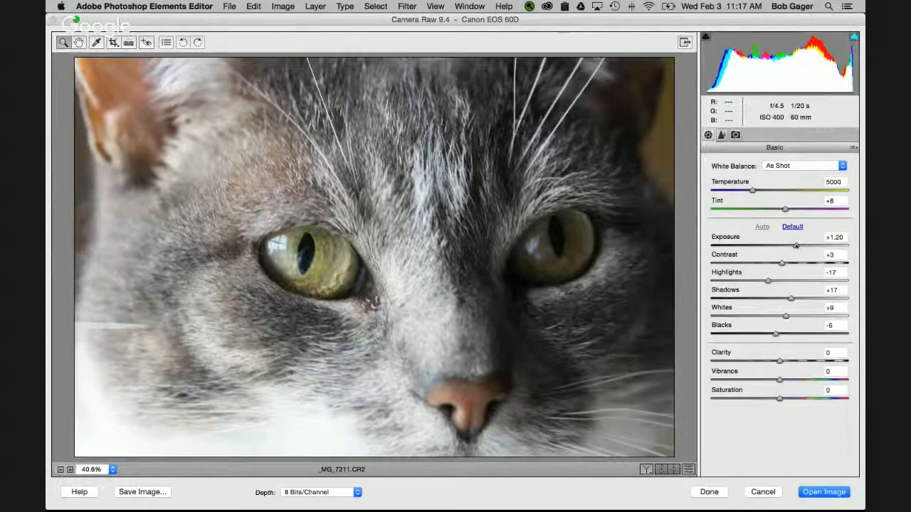
{"action": "left_click_drag", "start_coordinate": [797, 245], "coordinate": [788, 245]}
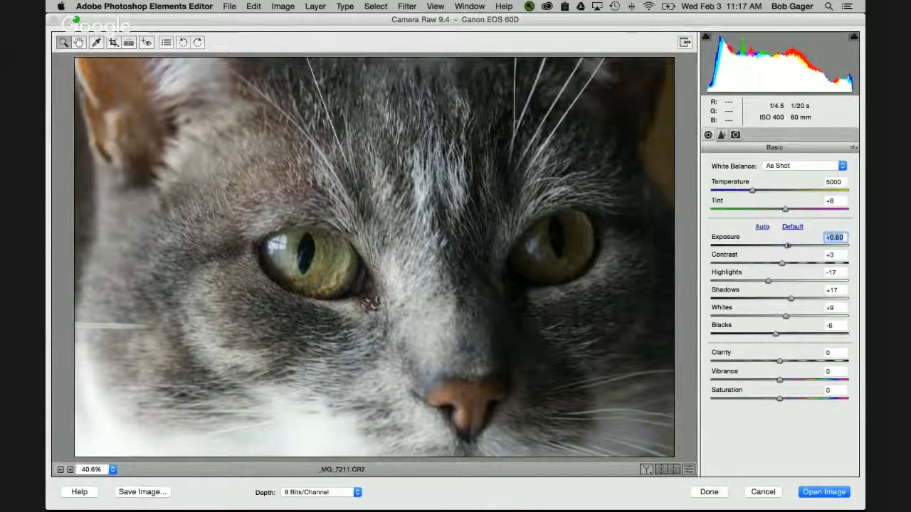
{"action": "left_click_drag", "start_coordinate": [776, 334], "coordinate": [760, 335]}
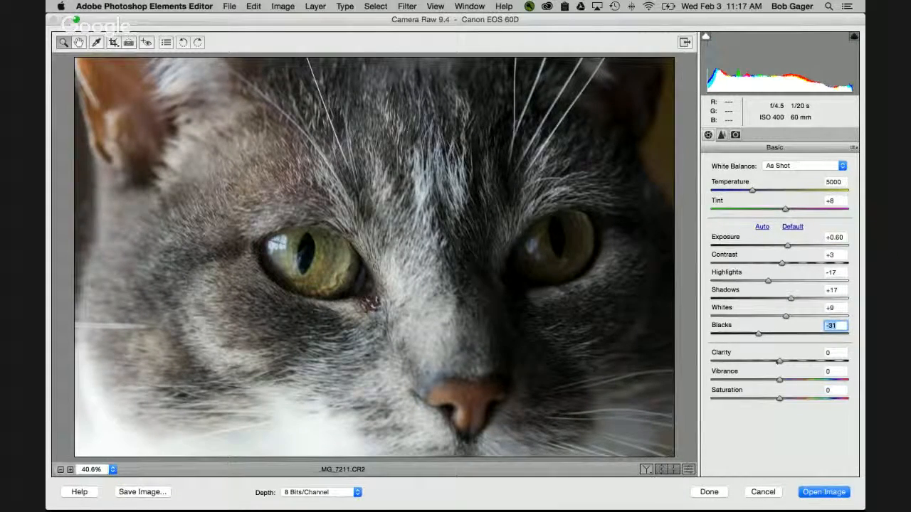
{"action": "left_click_drag", "start_coordinate": [780, 361], "coordinate": [784, 362]}
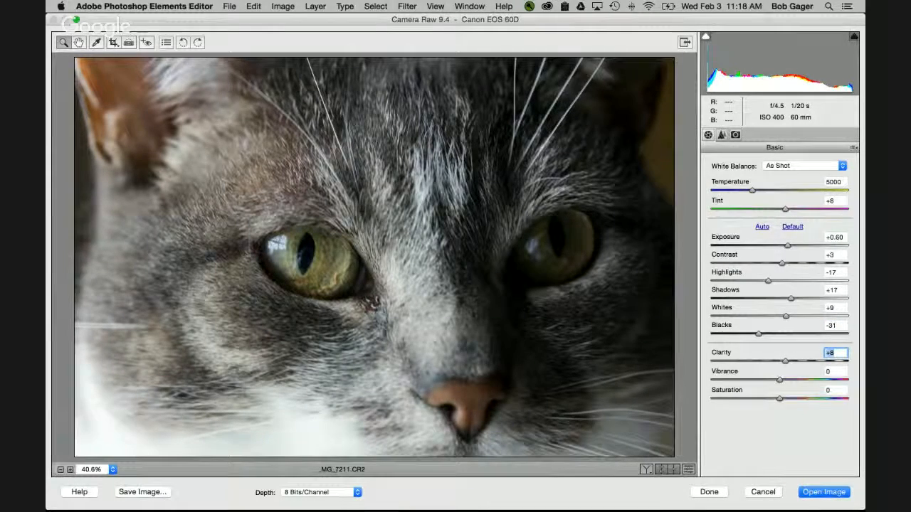
Set the raw sharpening Amount to about 43 and open the image in the editor
{"action": "left_click", "coordinate": [722, 134]}
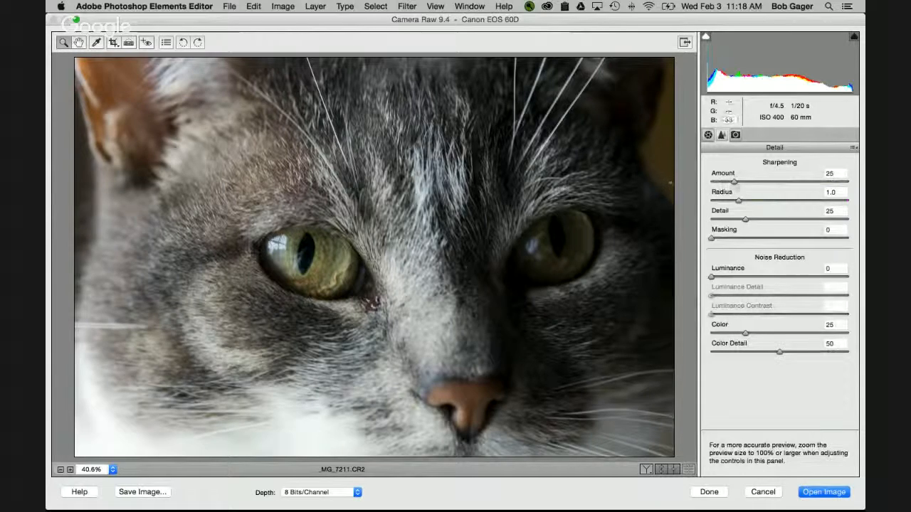
{"action": "left_click_drag", "start_coordinate": [734, 182], "coordinate": [779, 183]}
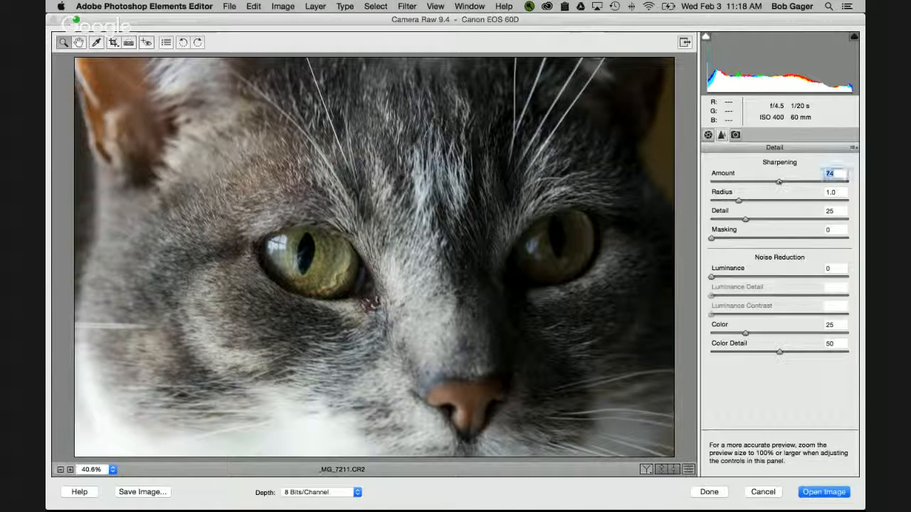
{"action": "left_click", "coordinate": [755, 183]}
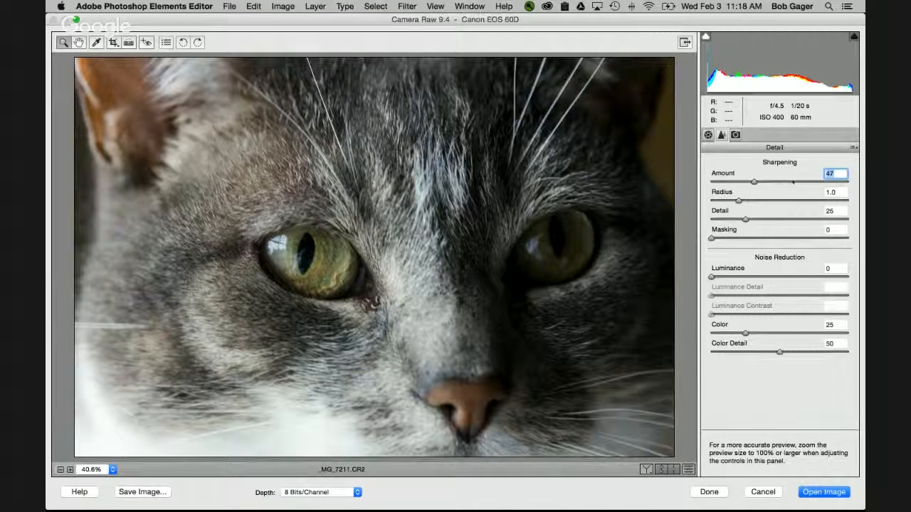
{"action": "left_click", "coordinate": [750, 183]}
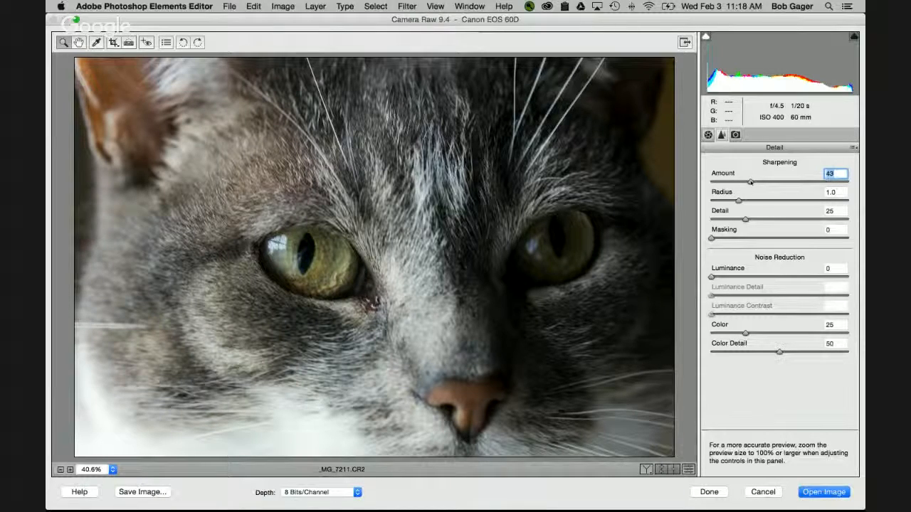
{"action": "left_click_drag", "start_coordinate": [750, 182], "coordinate": [748, 182]}
{"action": "left_click", "coordinate": [823, 492]}
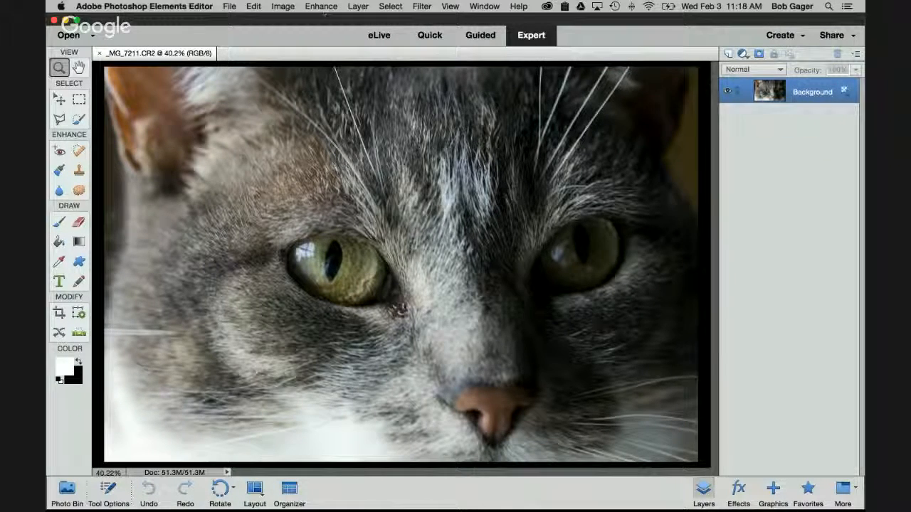
{"action": "left_click", "coordinate": [321, 7]}
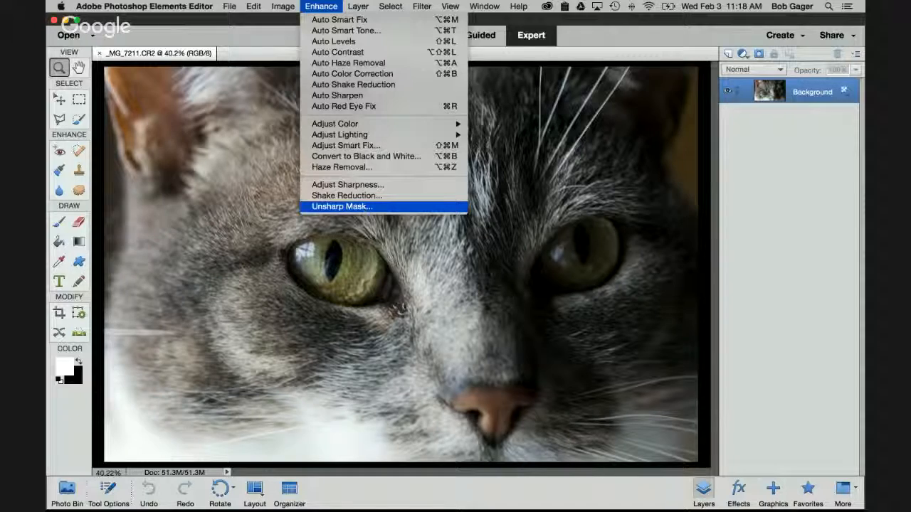
{"action": "left_click", "coordinate": [384, 208]}
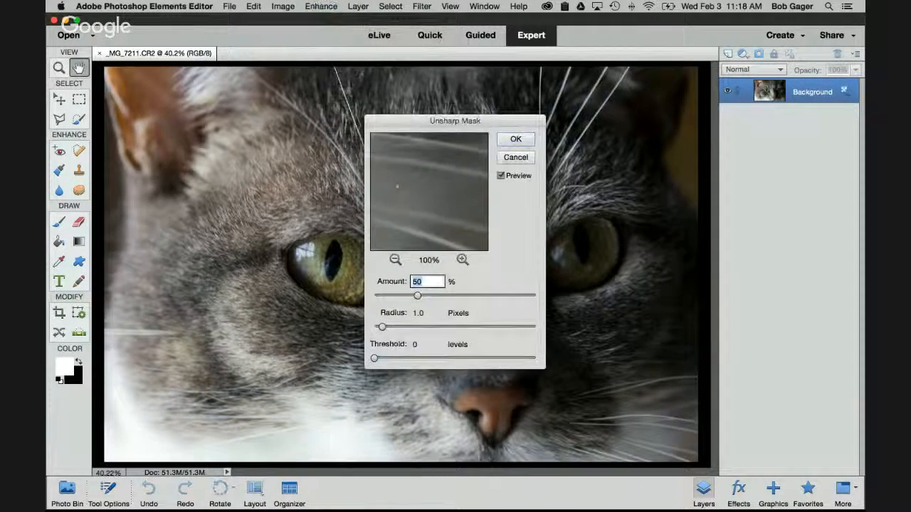
{"action": "left_click_drag", "start_coordinate": [397, 187], "coordinate": [439, 230]}
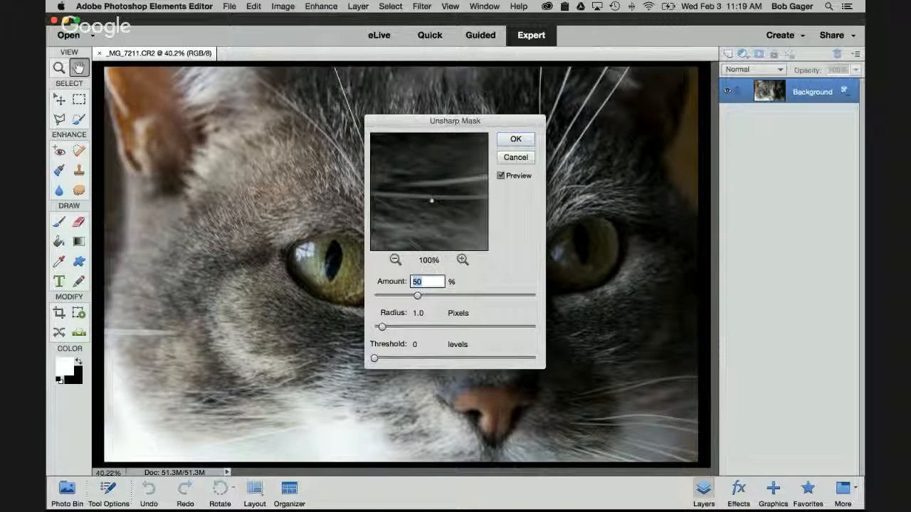
{"action": "left_click_drag", "start_coordinate": [431, 200], "coordinate": [453, 201]}
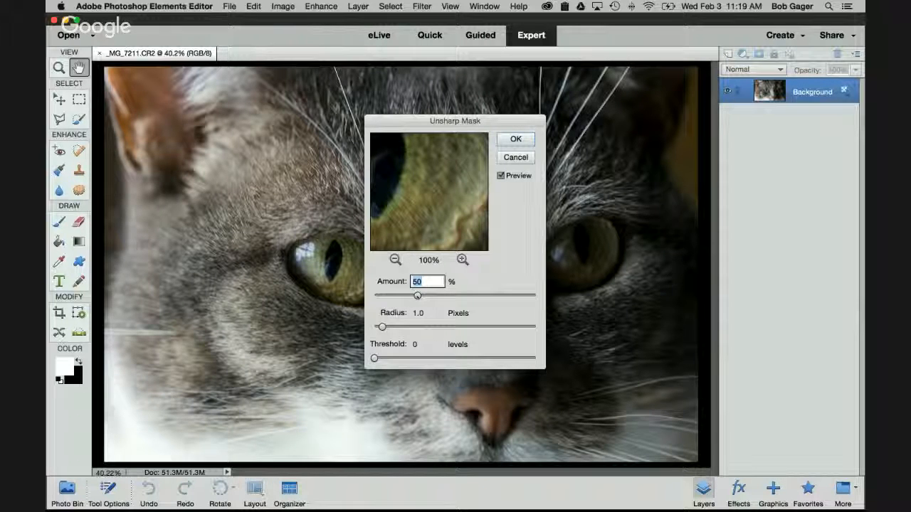
{"action": "left_click_drag", "start_coordinate": [417, 295], "coordinate": [472, 295]}
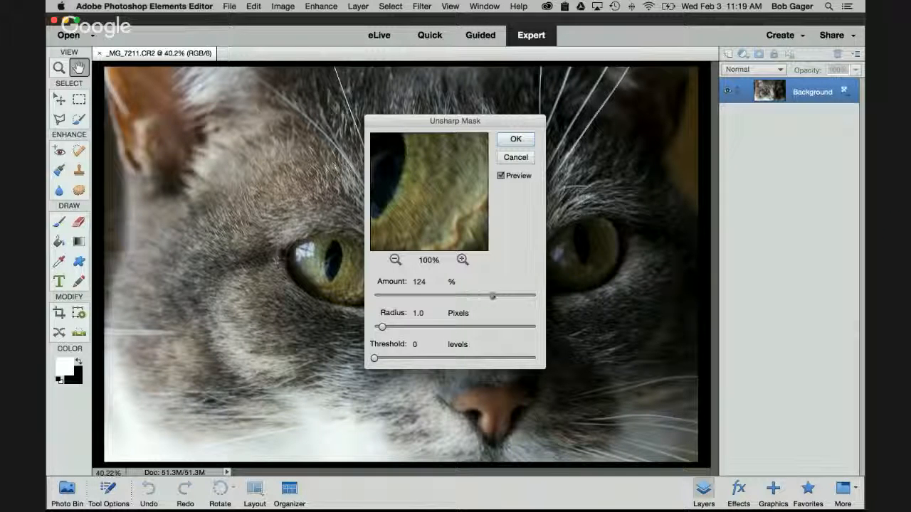
{"action": "left_click", "coordinate": [494, 296]}
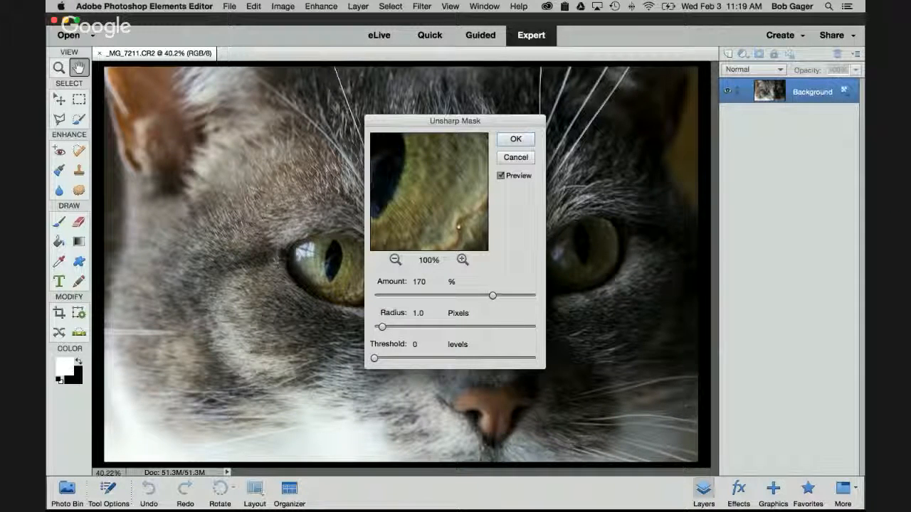
{"action": "left_click", "coordinate": [393, 326]}
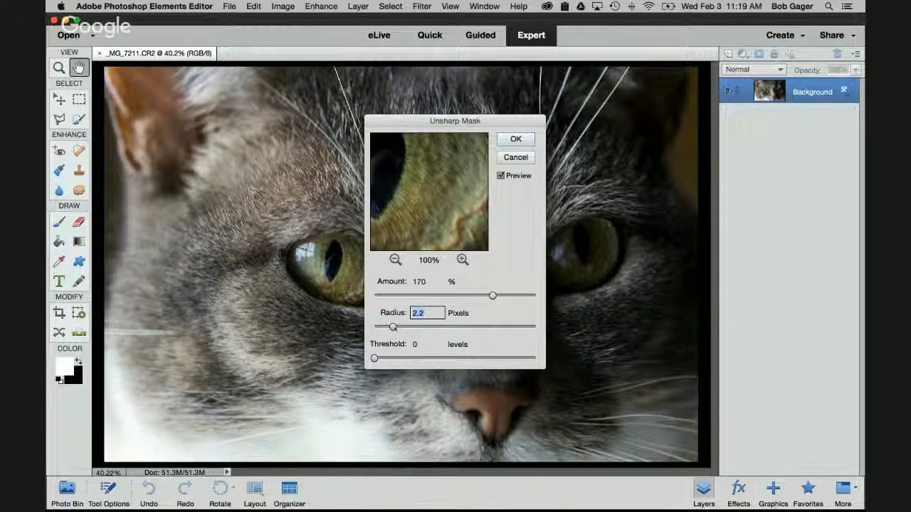
{"action": "left_click_drag", "start_coordinate": [375, 358], "coordinate": [384, 358]}
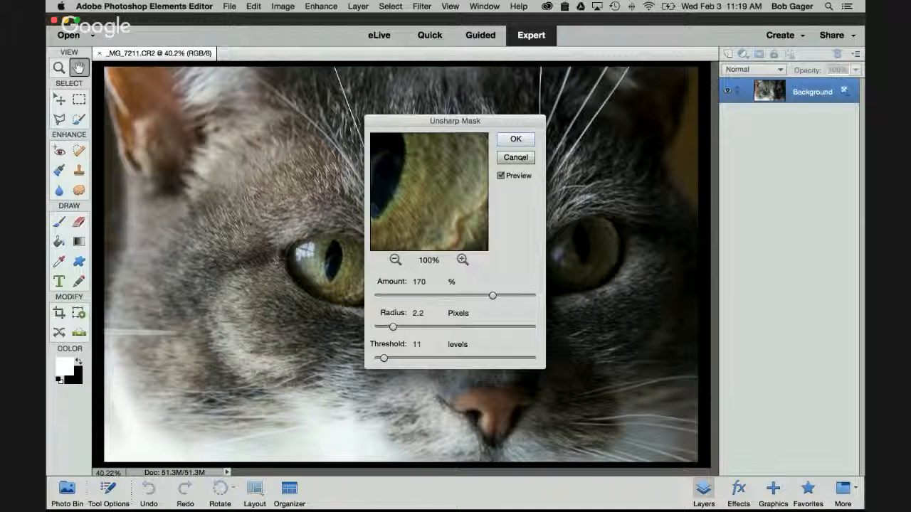
{"action": "left_click", "coordinate": [520, 158]}
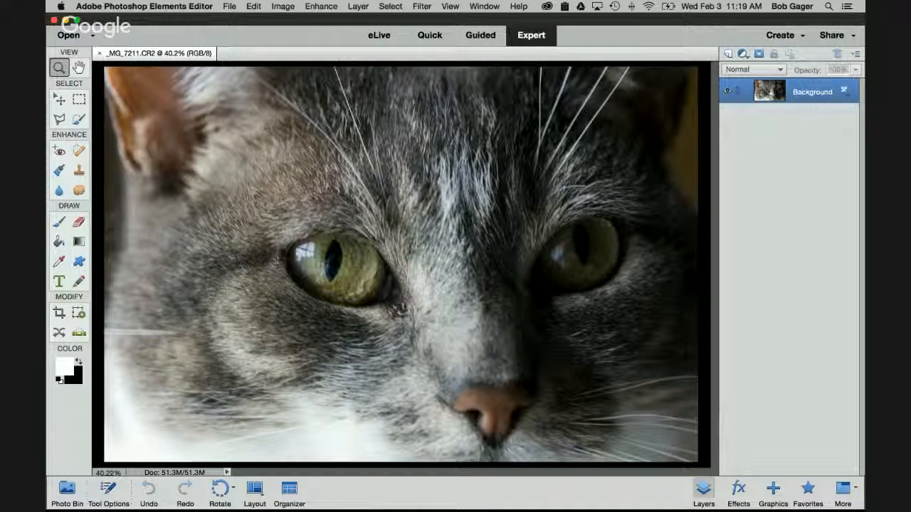
Duplicate the Background layer and rename the copy "Unsharp Mask"
{"action": "left_click_drag", "start_coordinate": [811, 92], "coordinate": [728, 54]}
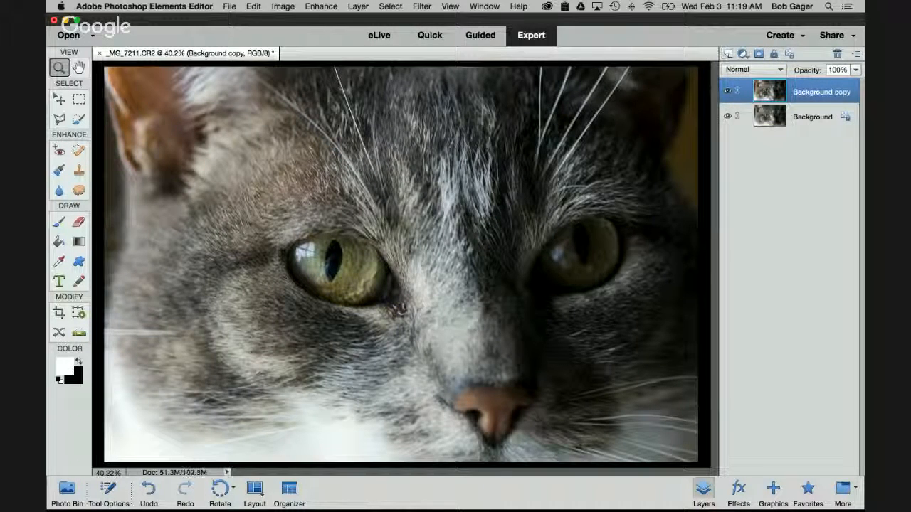
{"action": "double_click", "coordinate": [812, 93]}
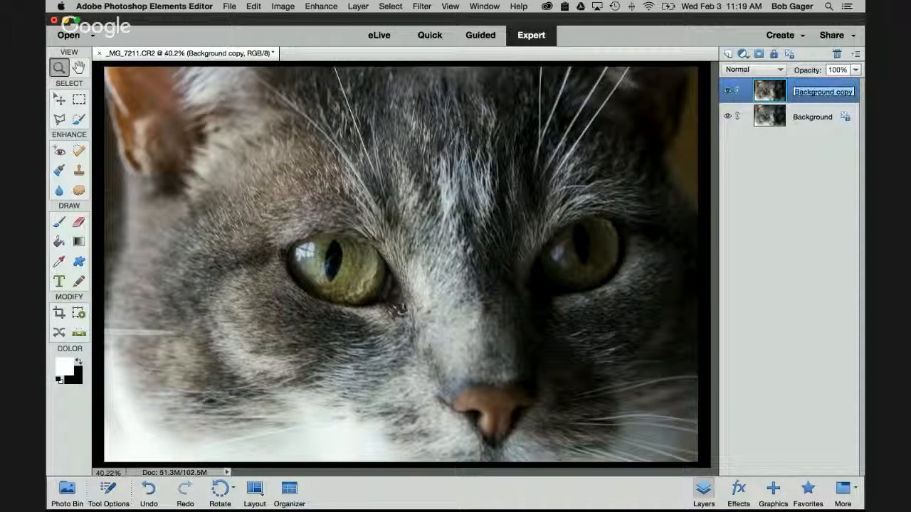
{"action": "type", "text": "Unshar"}
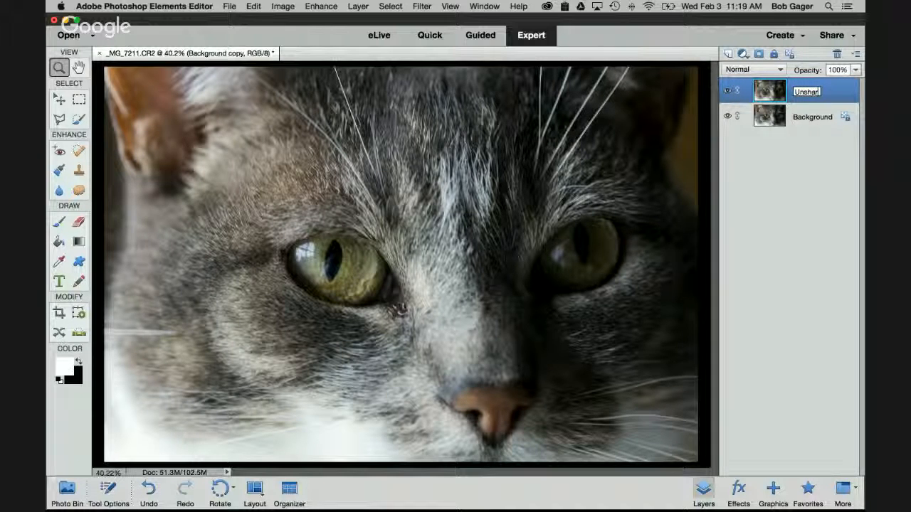
{"action": "type", "text": "p Ma"}
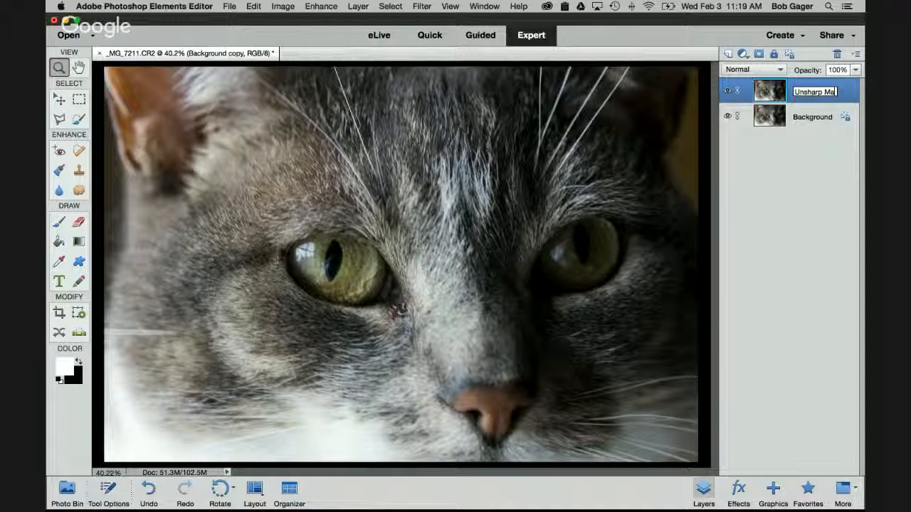
{"action": "type", "text": "sk"}
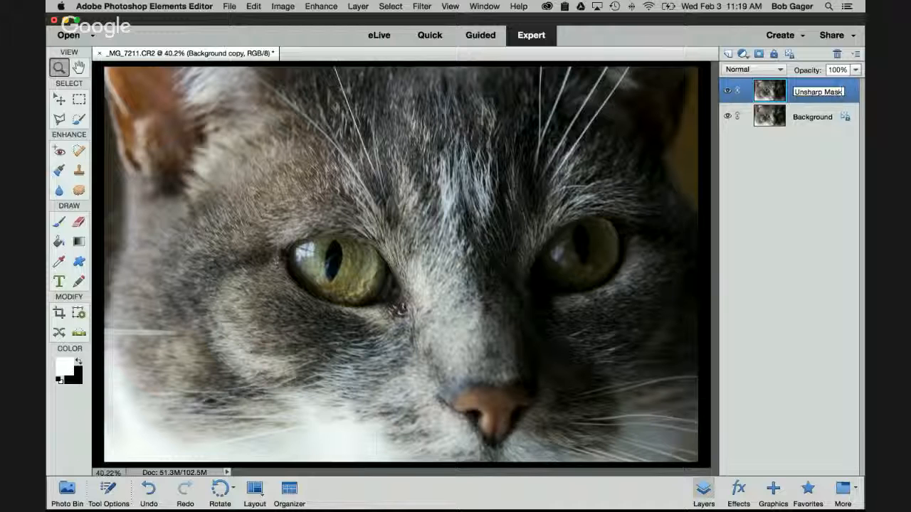
{"action": "key", "text": "Return"}
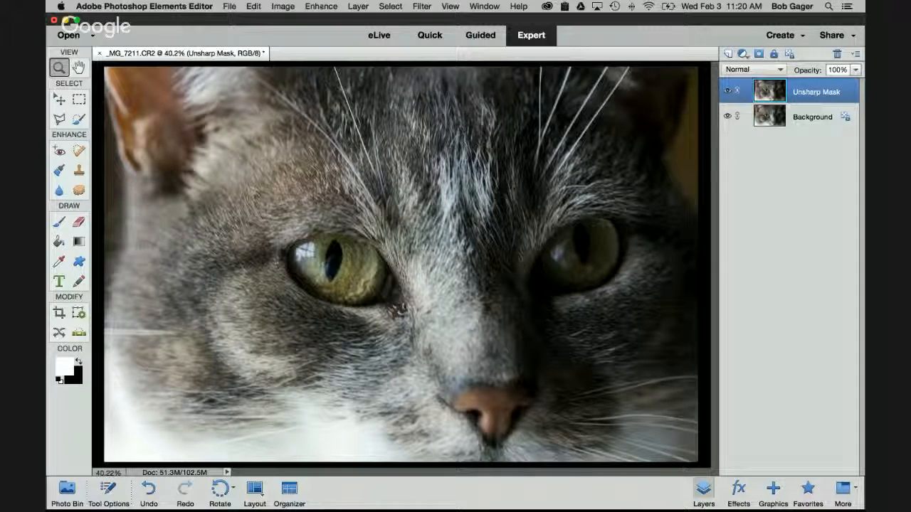
Start the Unsharp Mask filter on the duplicate layer, center its preview on the cat's eye, and set the Radius to 2.5 pixels
{"action": "left_click", "coordinate": [321, 6]}
{"action": "left_click", "coordinate": [341, 206]}
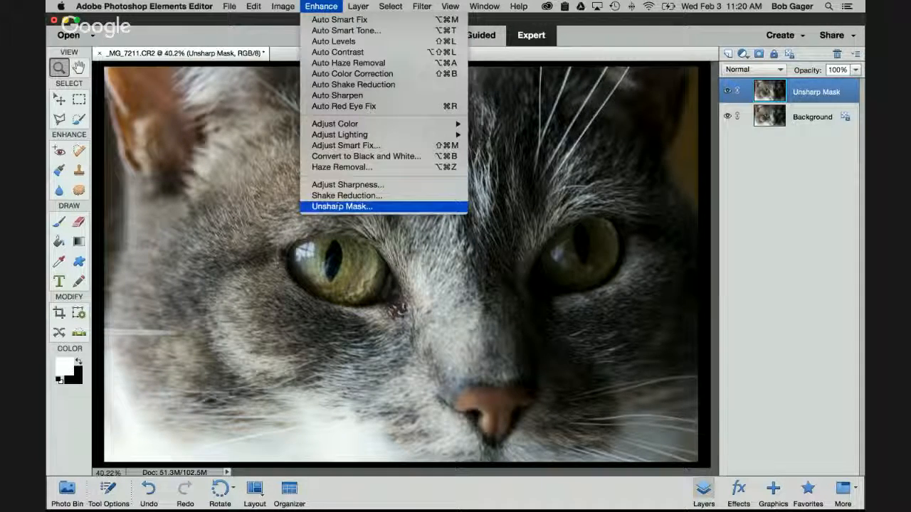
{"action": "left_click_drag", "start_coordinate": [406, 178], "coordinate": [424, 177]}
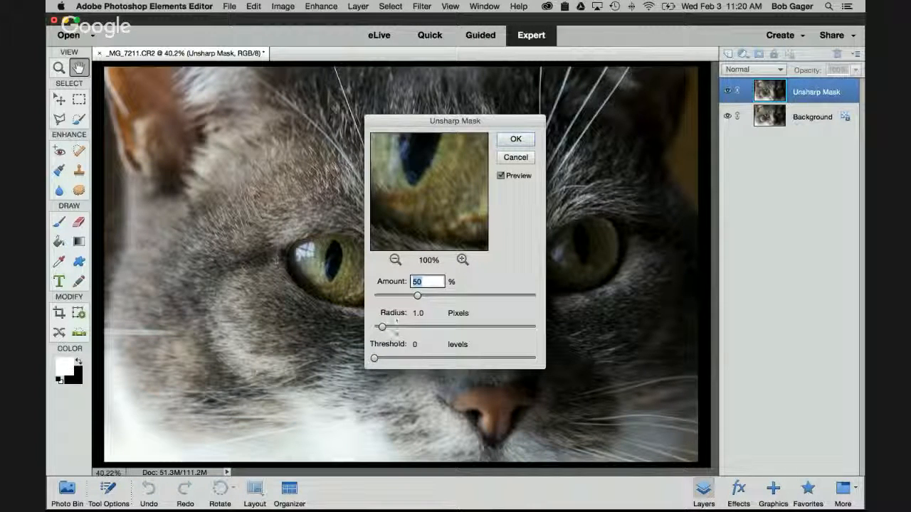
{"action": "left_click_drag", "start_coordinate": [382, 327], "coordinate": [396, 326]}
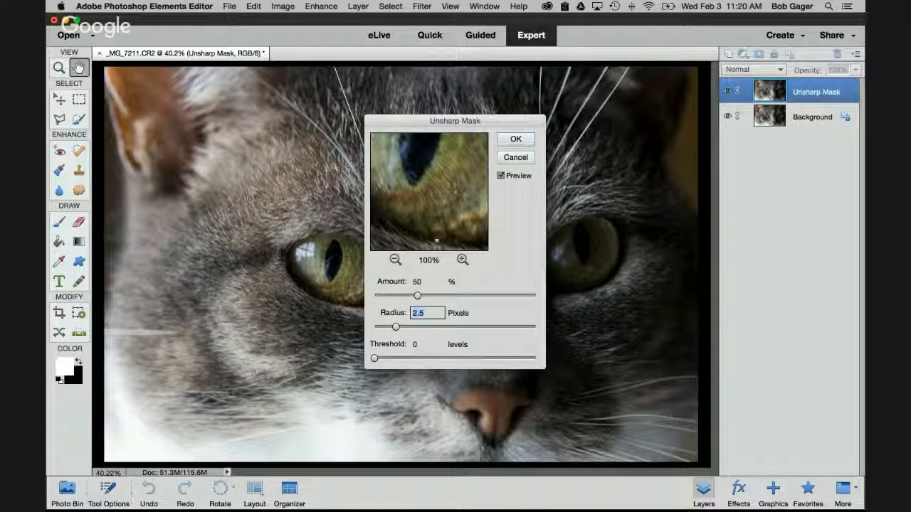
Try several Threshold values in the Unsharp Mask filter, up to 180 levels, and settle on 14 levels
{"action": "left_click_drag", "start_coordinate": [373, 358], "coordinate": [392, 358]}
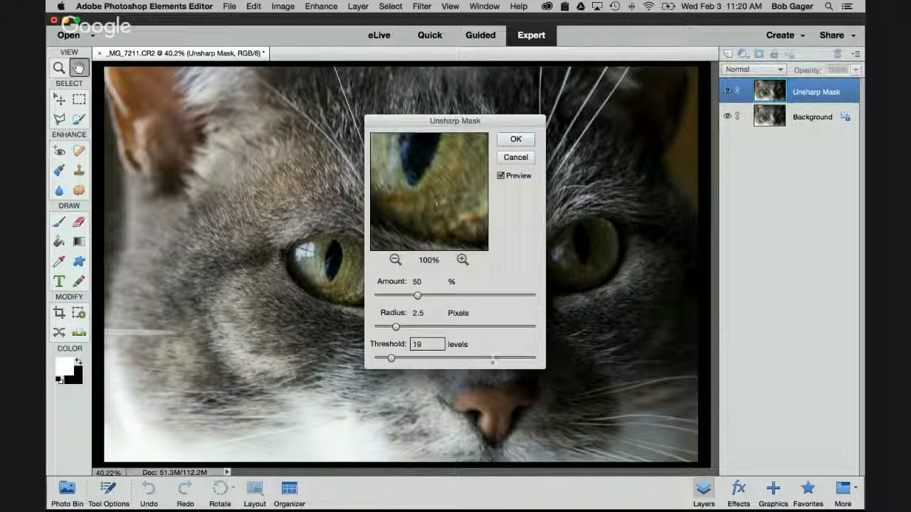
{"action": "left_click_drag", "start_coordinate": [391, 358], "coordinate": [519, 358]}
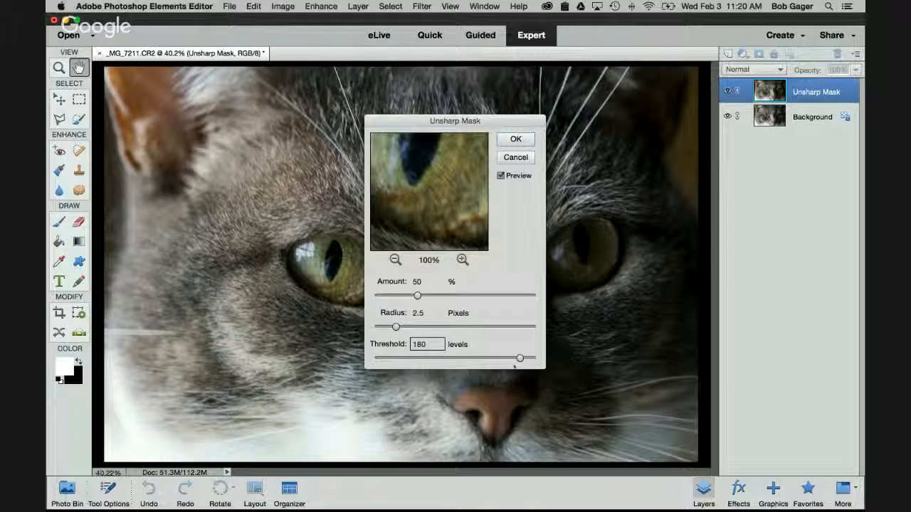
{"action": "left_click", "coordinate": [399, 358]}
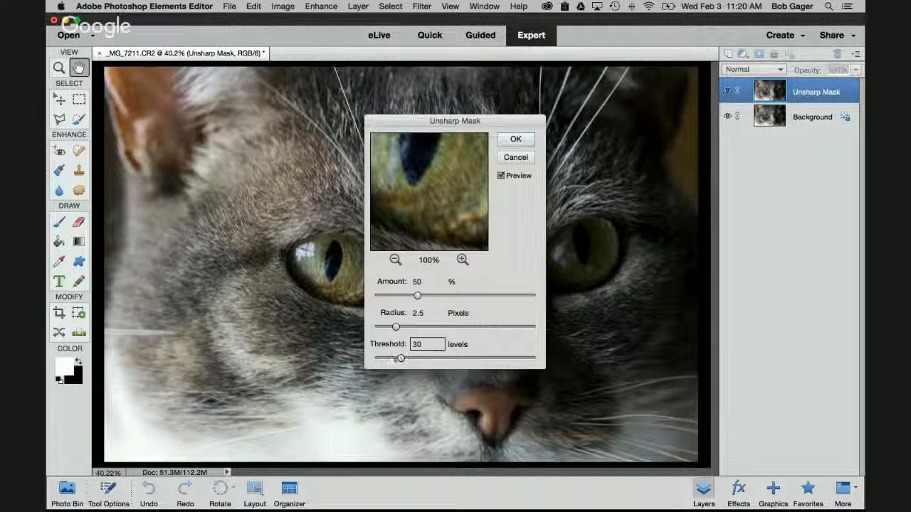
{"action": "mouse_move", "coordinate": [398, 358]}
{"action": "left_mouse_down"}
{"action": "mouse_move", "coordinate": [379, 359]}
{"action": "mouse_move", "coordinate": [386, 358]}
{"action": "left_mouse_up"}
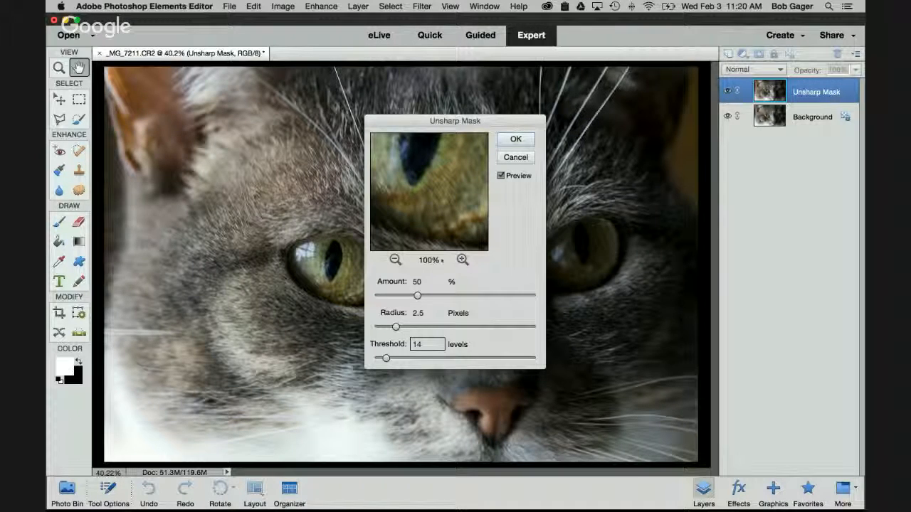
Set the Unsharp Mask Amount to 166%, compare the image with the preview off and on, and apply the filter
{"action": "left_click_drag", "start_coordinate": [417, 295], "coordinate": [457, 295]}
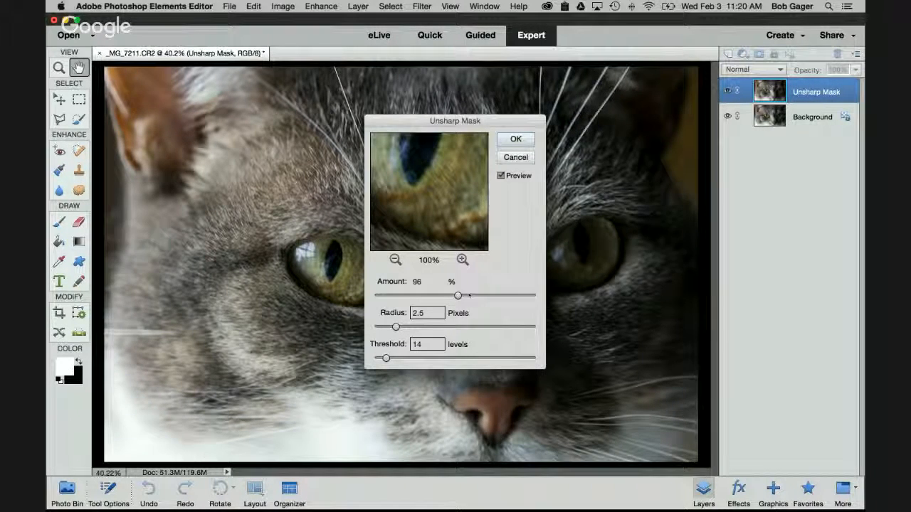
{"action": "left_click", "coordinate": [491, 296]}
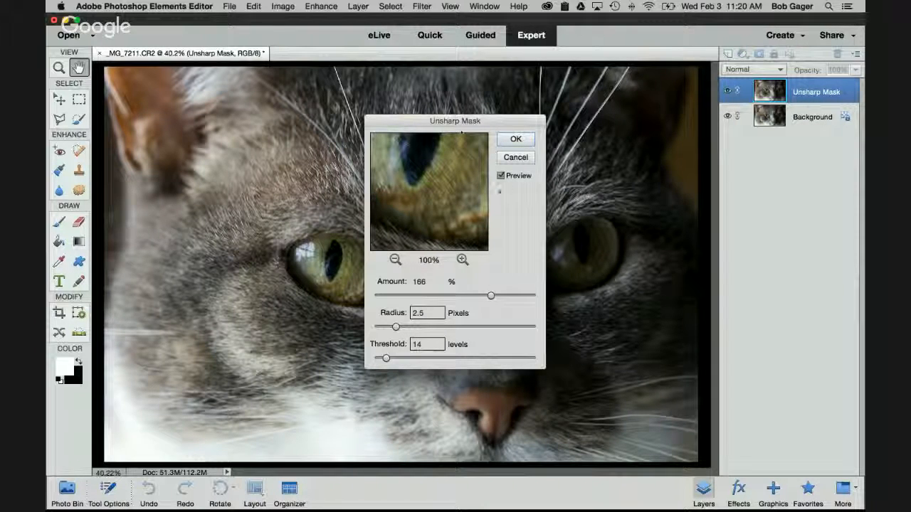
{"action": "left_click", "coordinate": [501, 176]}
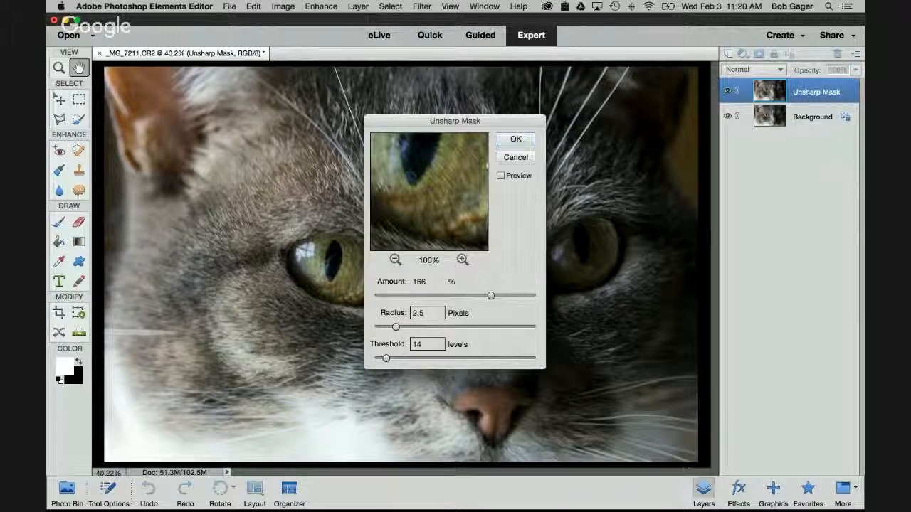
{"action": "left_click", "coordinate": [501, 176]}
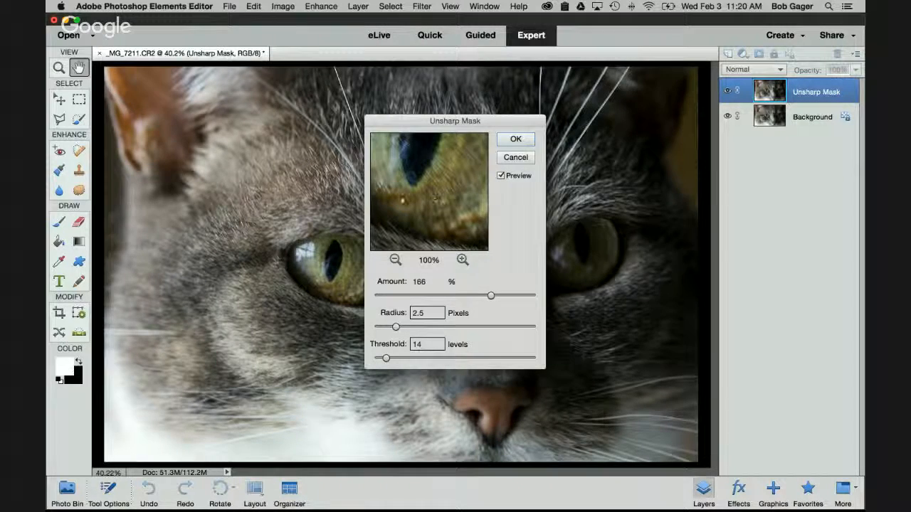
{"action": "left_click", "coordinate": [515, 139]}
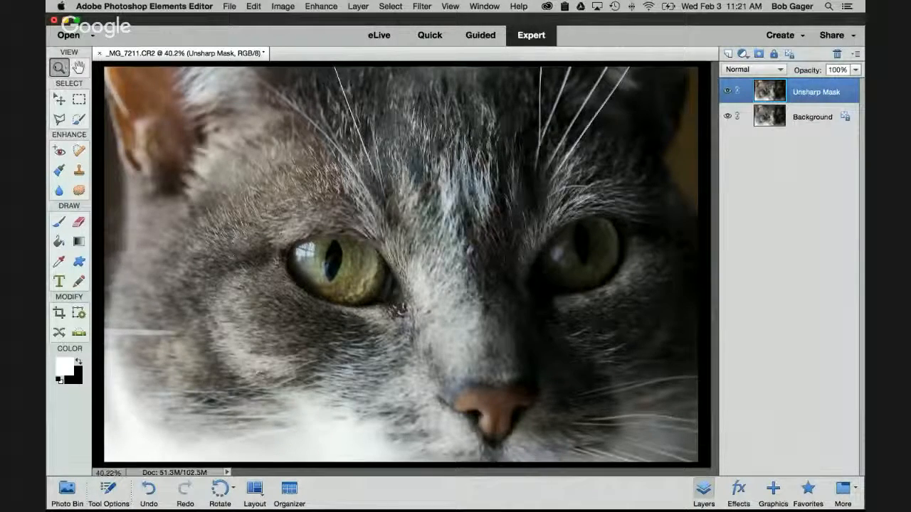
Compare the cat's eye at 100% zoom with the Unsharp Mask layer hidden and shown, then return to the whole photo
{"action": "double_click", "coordinate": [59, 68]}
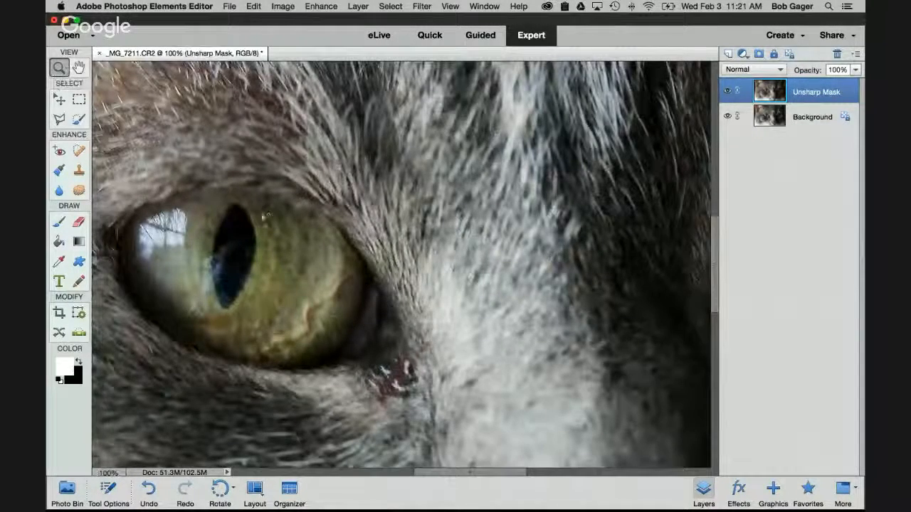
{"action": "left_click_drag", "start_coordinate": [259, 218], "coordinate": [458, 182]}
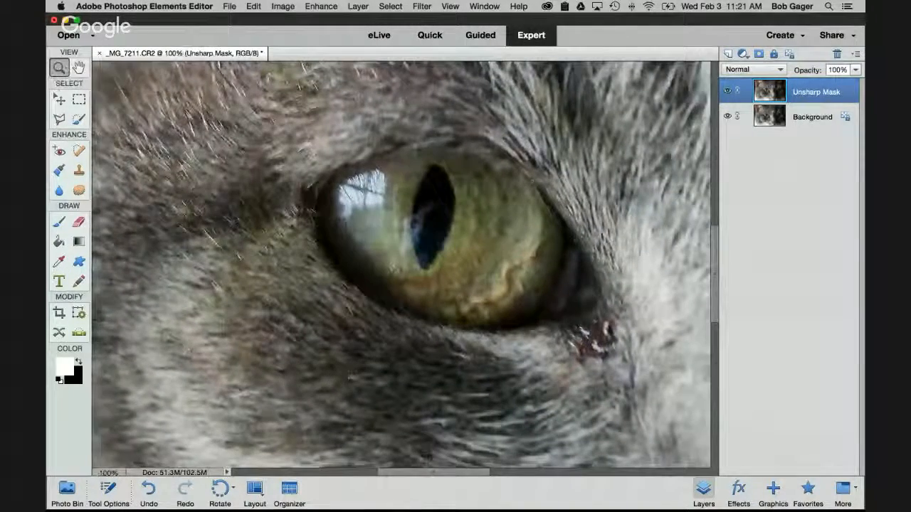
{"action": "left_click", "coordinate": [728, 91]}
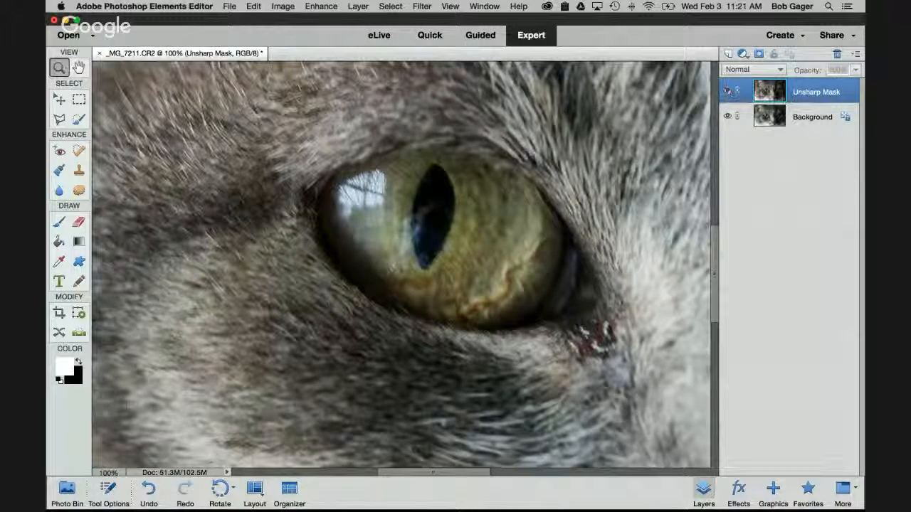
{"action": "left_click", "coordinate": [728, 91]}
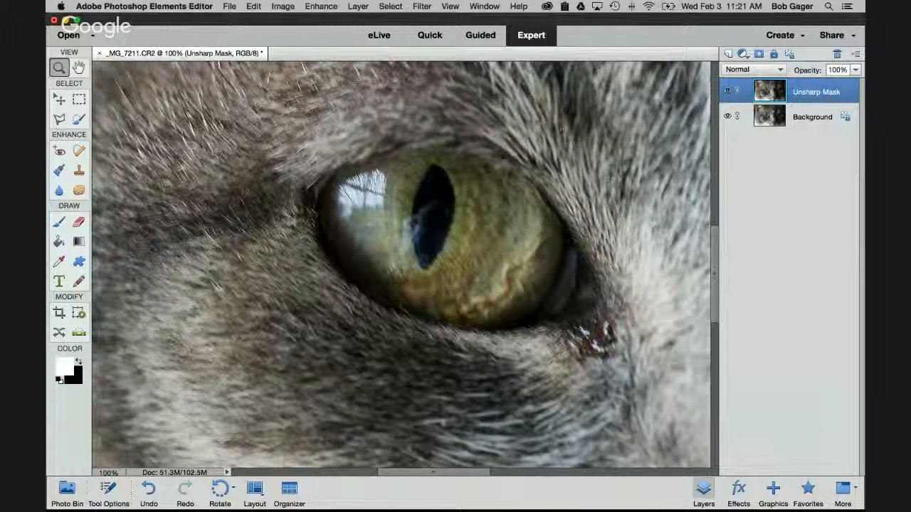
{"action": "left_click", "coordinate": [727, 91]}
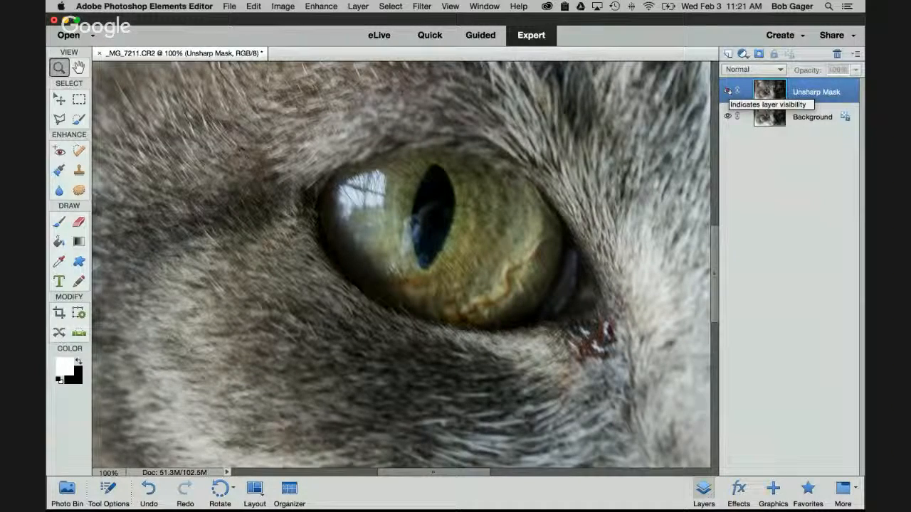
{"action": "left_click", "coordinate": [727, 91]}
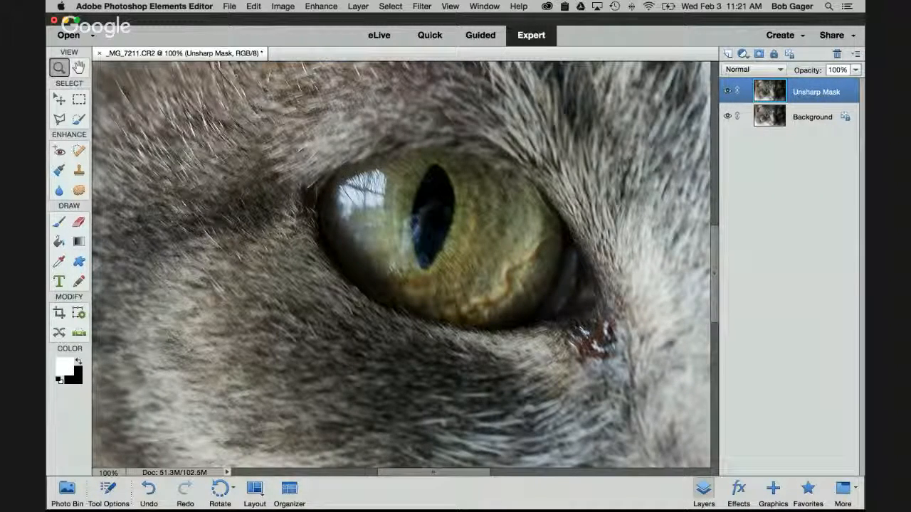
{"action": "double_click", "coordinate": [78, 67]}
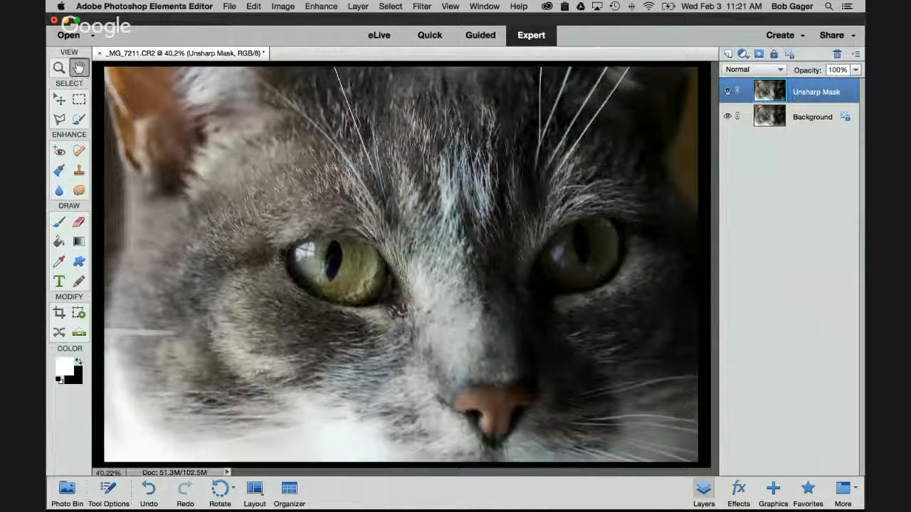
Hide the Unsharp Mask layer and duplicate the Background layer
{"action": "left_click", "coordinate": [727, 91]}
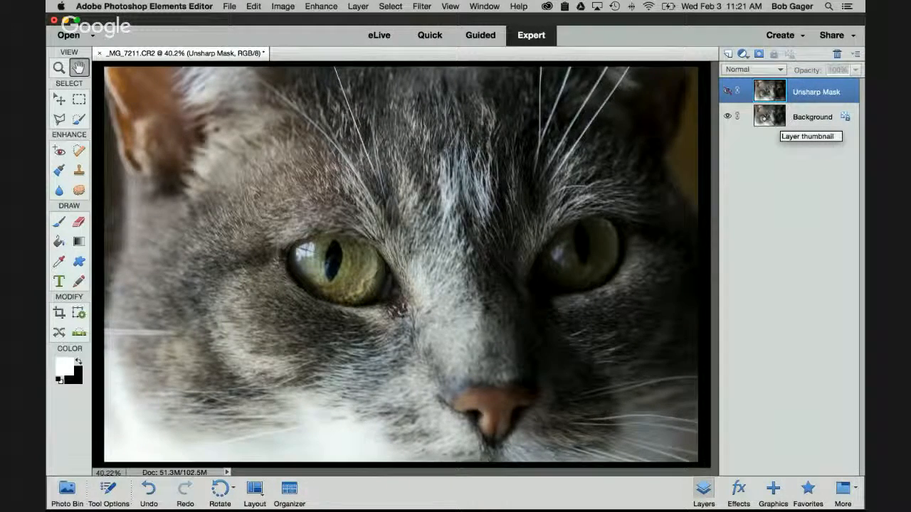
{"action": "left_click", "coordinate": [771, 118]}
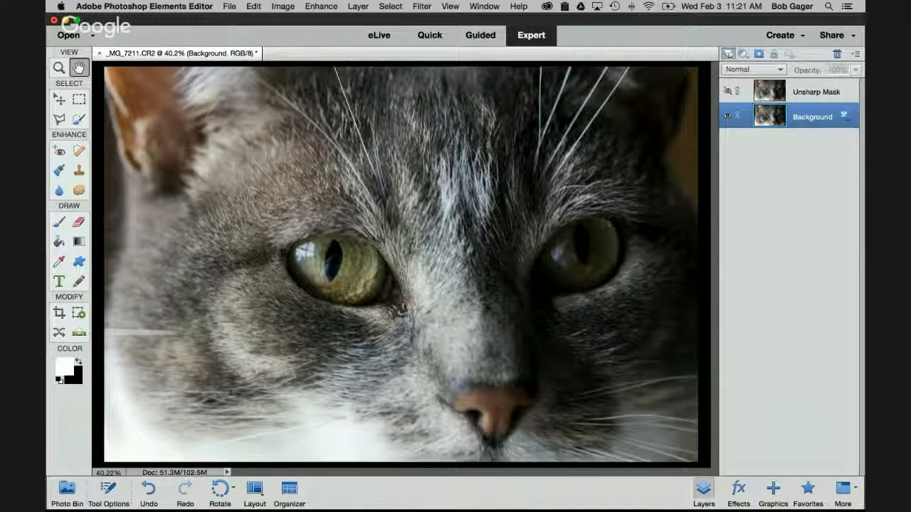
{"action": "key", "text": "super+j"}
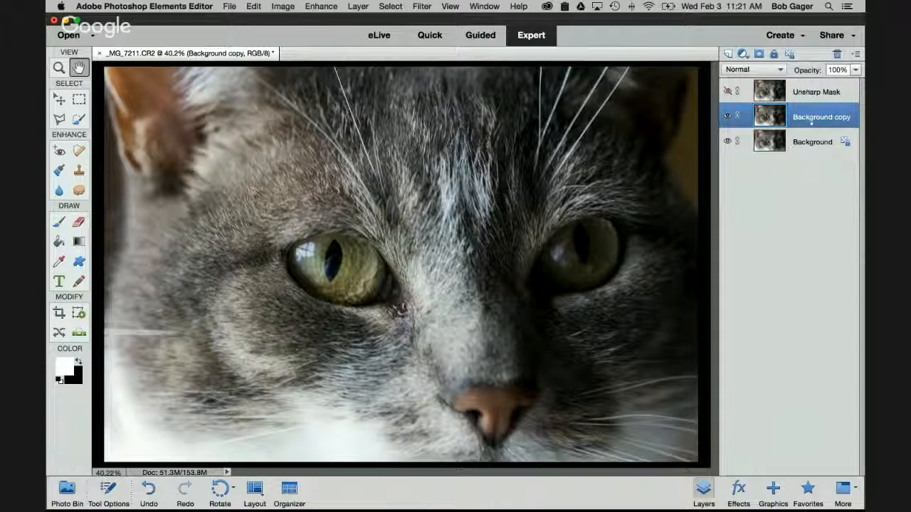
Rename the new Background copy layer as "Adjust Sharpness"
{"action": "left_click", "coordinate": [321, 6]}
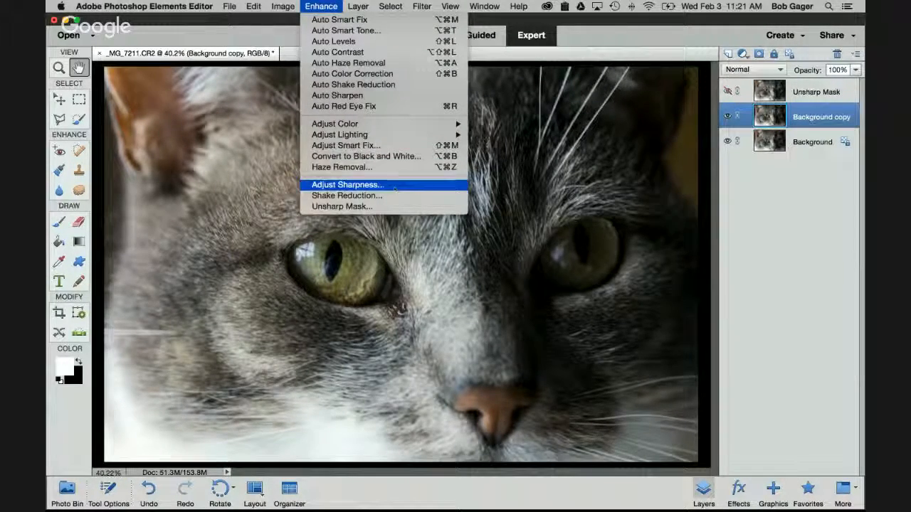
{"action": "left_click", "coordinate": [816, 117]}
{"action": "double_click", "coordinate": [816, 117]}
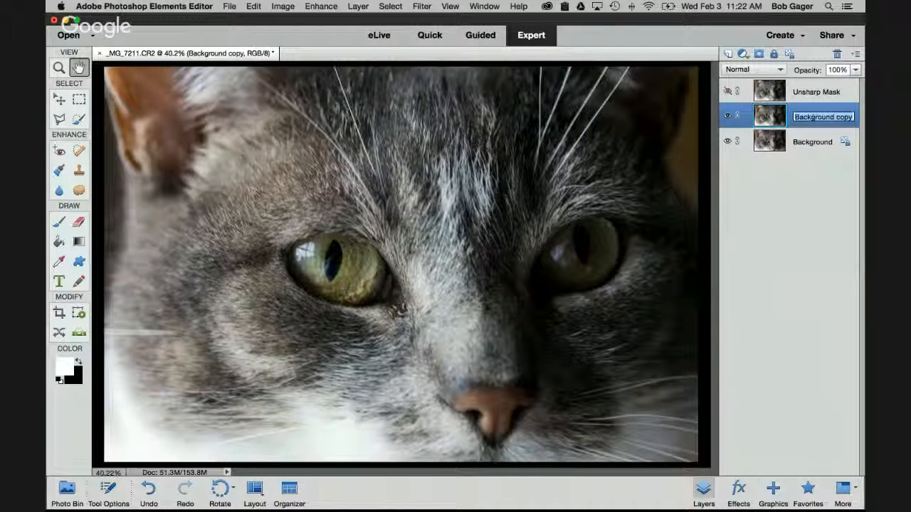
{"action": "type", "text": "Adjust Sharpness"}
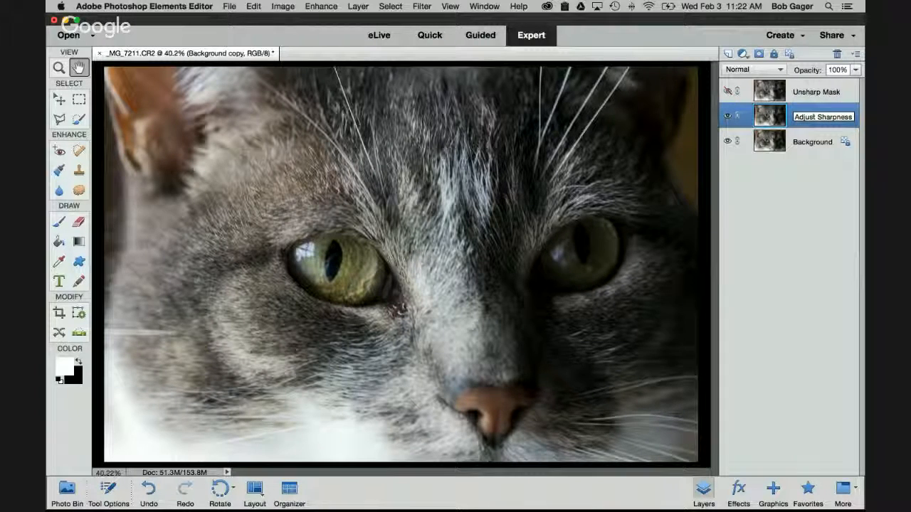
{"action": "key", "text": "Return"}
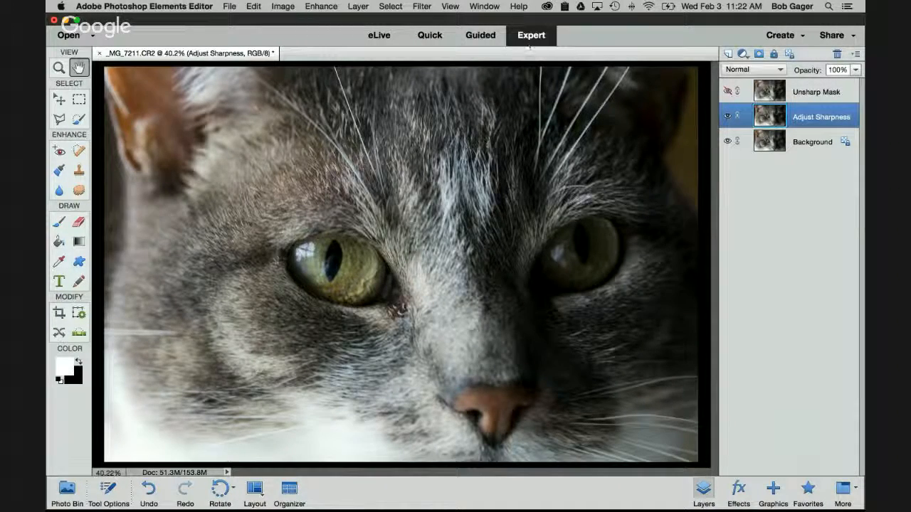
Start Adjust Sharpness on the new layer, bring the cat's eye into its preview, and move the dialog to uncover the eye in the photo
{"action": "left_click", "coordinate": [321, 7]}
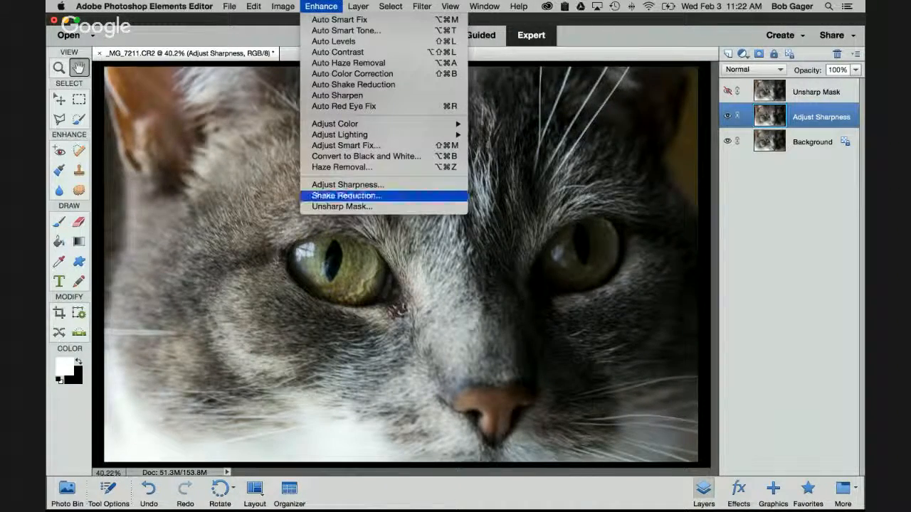
{"action": "left_click", "coordinate": [347, 184]}
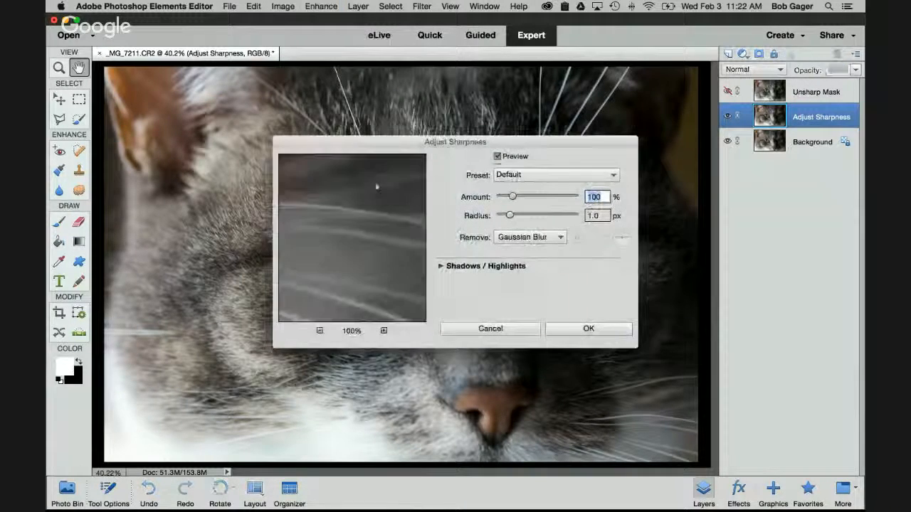
{"action": "left_click_drag", "start_coordinate": [425, 219], "coordinate": [447, 206]}
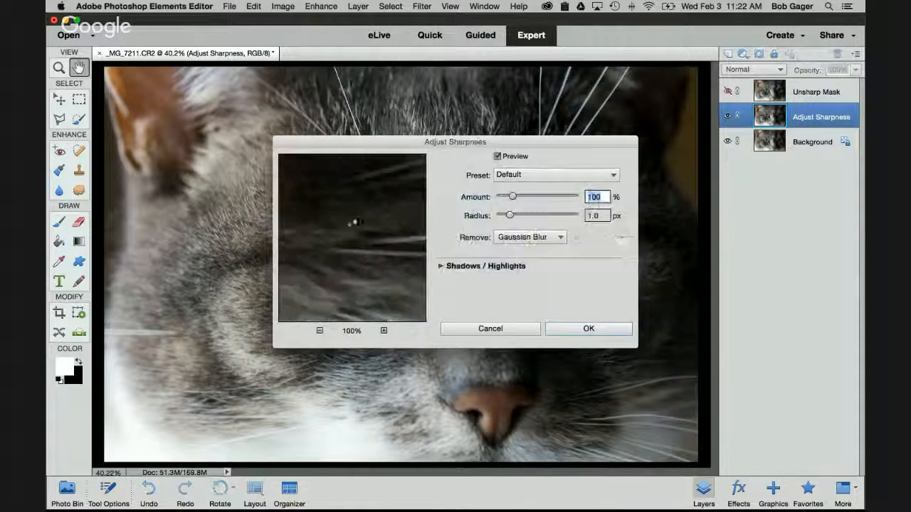
{"action": "left_click_drag", "start_coordinate": [363, 224], "coordinate": [455, 214]}
{"action": "left_click_drag", "start_coordinate": [352, 198], "coordinate": [399, 249]}
{"action": "left_click_drag", "start_coordinate": [320, 188], "coordinate": [404, 265]}
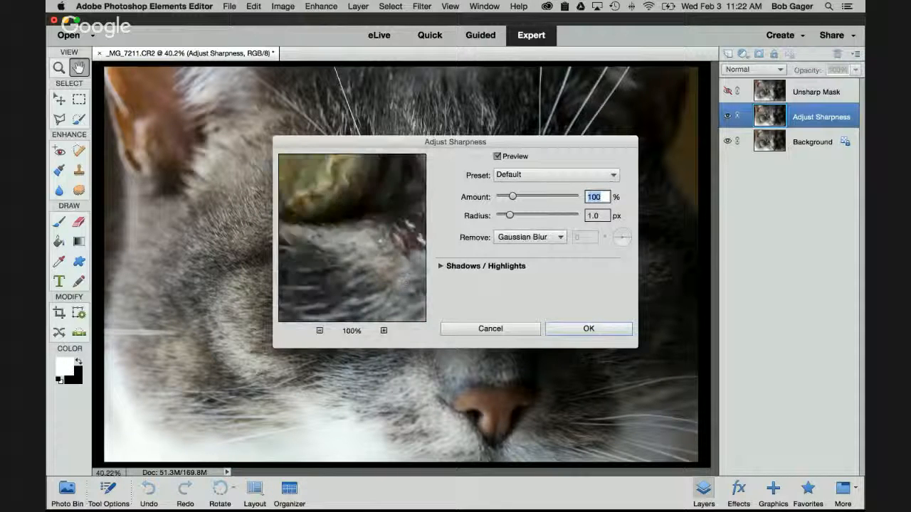
{"action": "left_click_drag", "start_coordinate": [342, 178], "coordinate": [387, 223]}
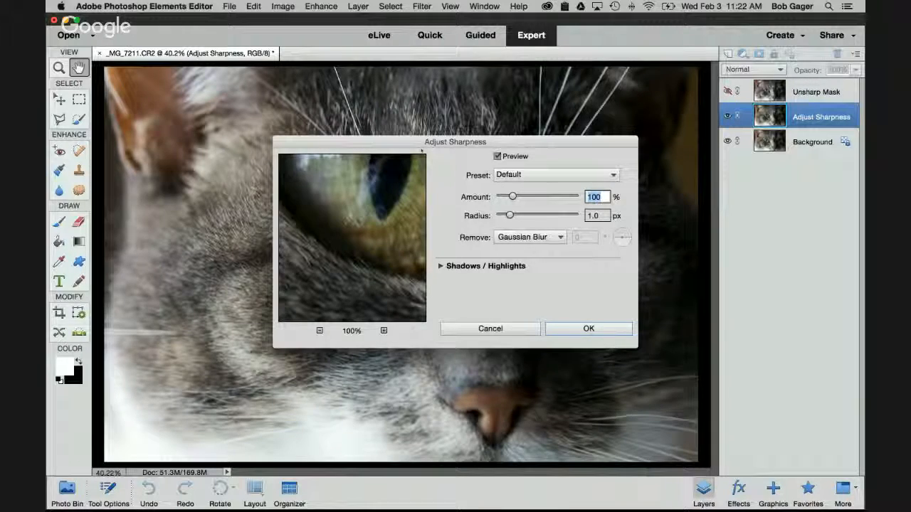
{"action": "left_click_drag", "start_coordinate": [407, 142], "coordinate": [503, 168]}
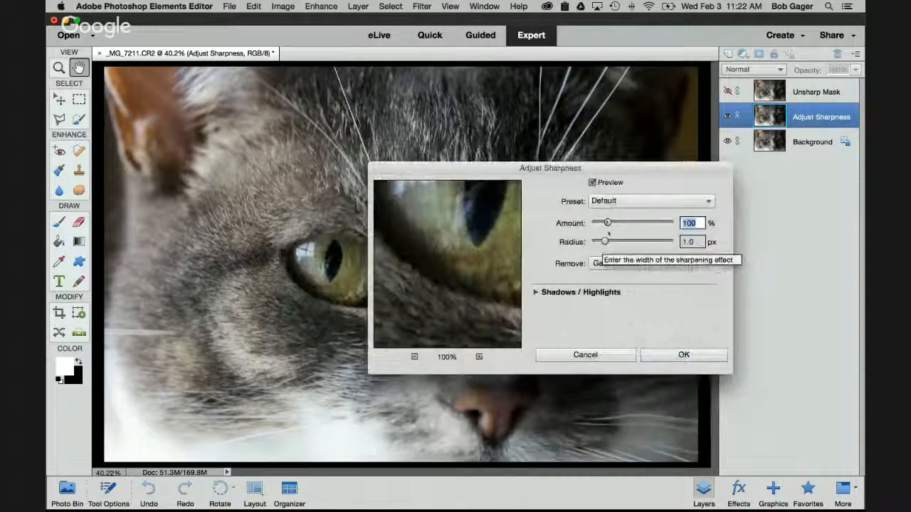
Try an exaggerated sharpening with an Amount of 486% and a Radius of 64 px
{"action": "left_click_drag", "start_coordinate": [608, 223], "coordinate": [671, 222]}
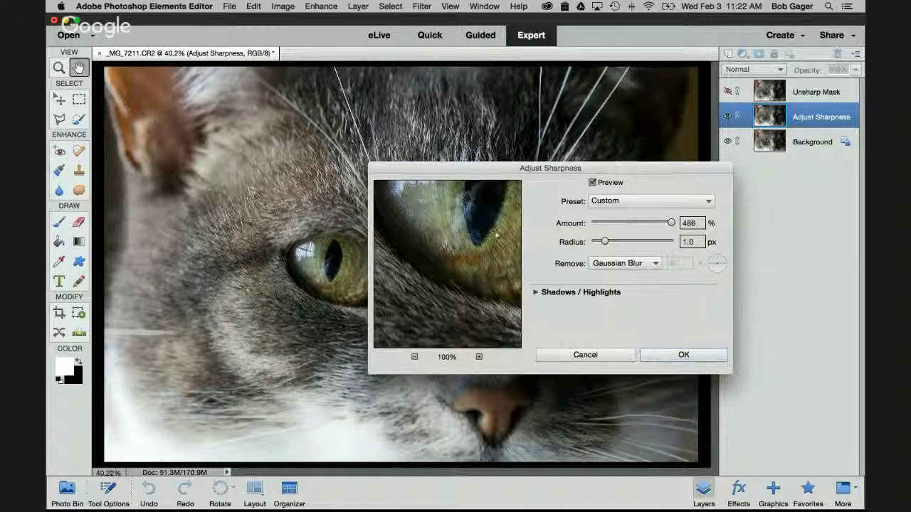
{"action": "left_click_drag", "start_coordinate": [604, 242], "coordinate": [674, 242]}
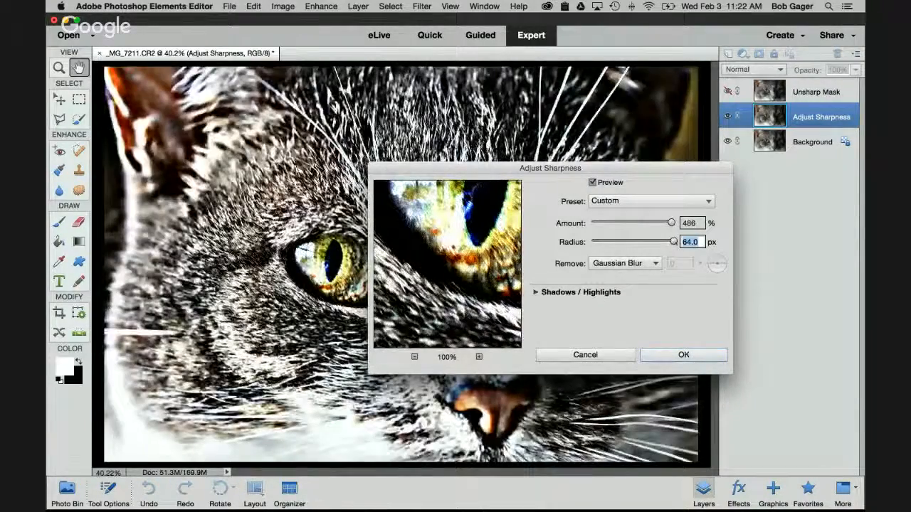
{"action": "left_click_drag", "start_coordinate": [550, 168], "coordinate": [431, 135]}
Set the sharpening Radius to 1.5 px, after trying 2.3 px, and reduce the Amount to 331%
{"action": "type", "text": "2.3"}
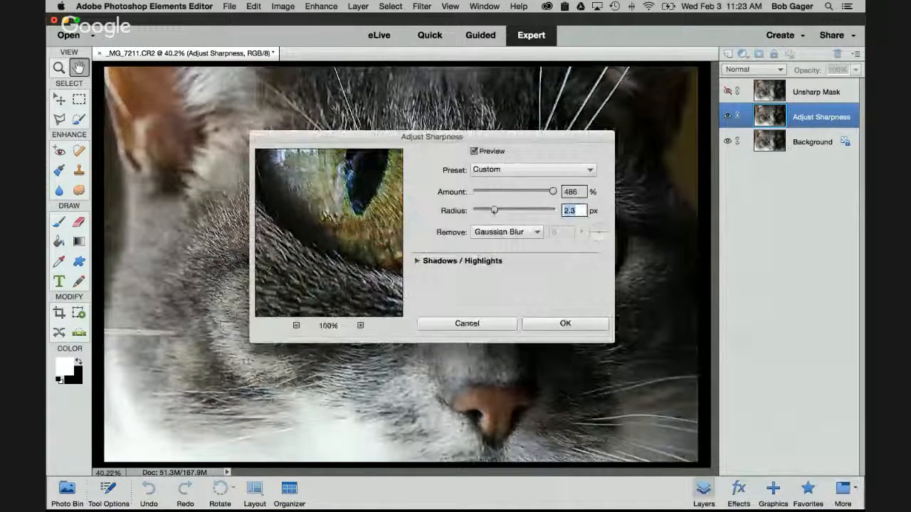
{"action": "type", "text": "1.5"}
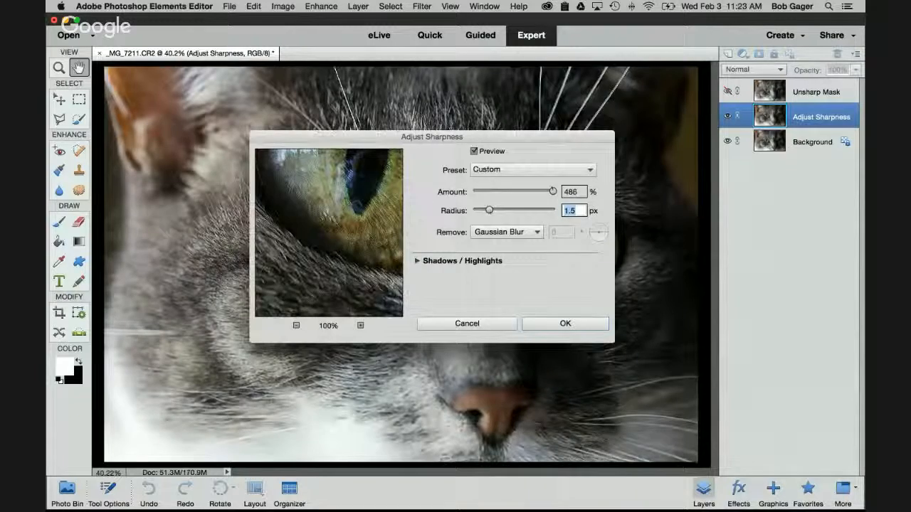
{"action": "left_click_drag", "start_coordinate": [553, 192], "coordinate": [527, 190]}
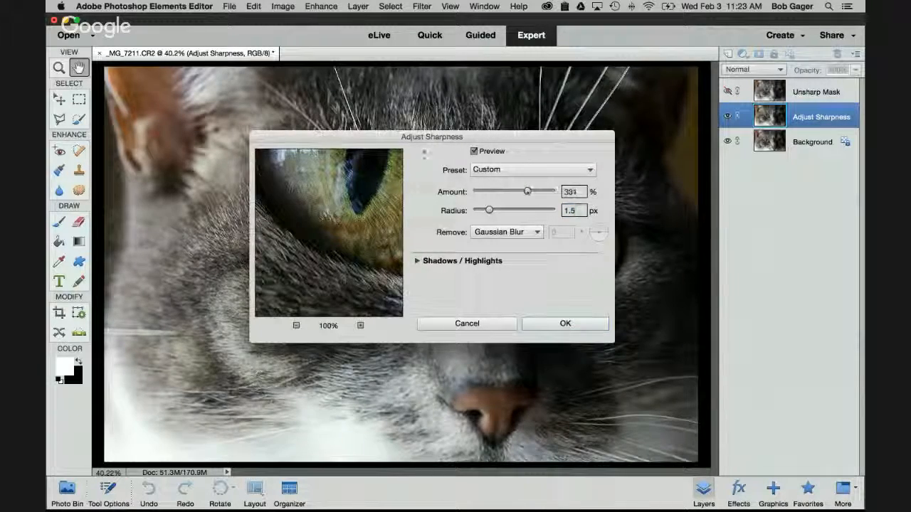
Uncover the cat's eye in the photo and compare it with the sharpening preview off and on
{"action": "left_click_drag", "start_coordinate": [426, 137], "coordinate": [614, 274]}
{"action": "left_click", "coordinate": [662, 287]}
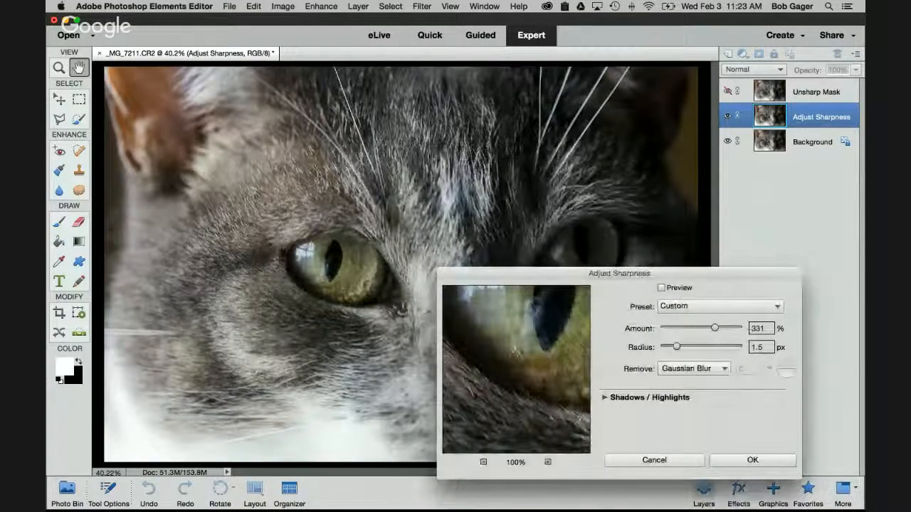
{"action": "left_click", "coordinate": [661, 287]}
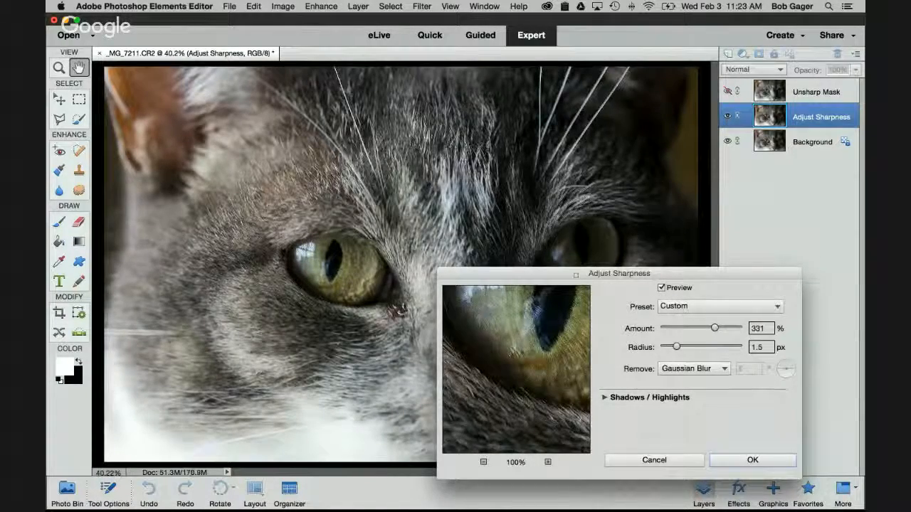
{"action": "left_click_drag", "start_coordinate": [575, 275], "coordinate": [479, 153]}
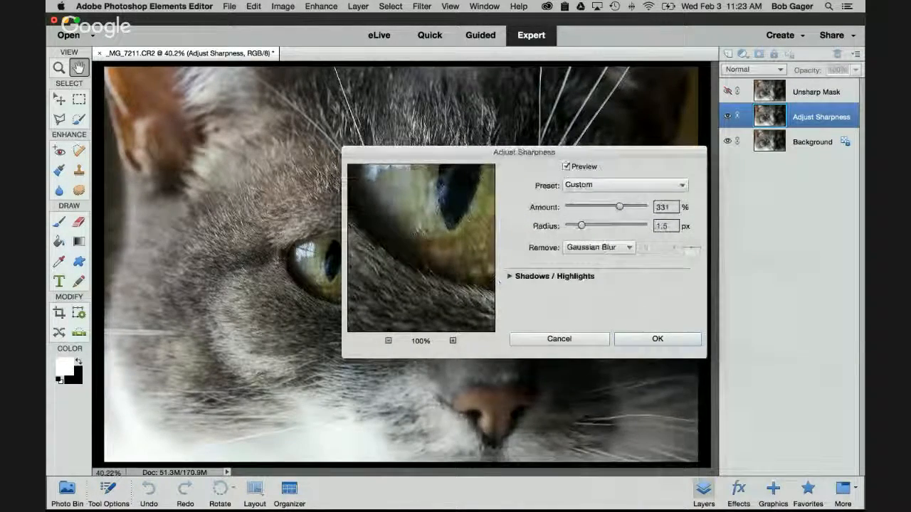
Inspect the Shadows / Highlights settings, collapse them again, and set the sharpening Amount to 380%
{"action": "left_click", "coordinate": [509, 276]}
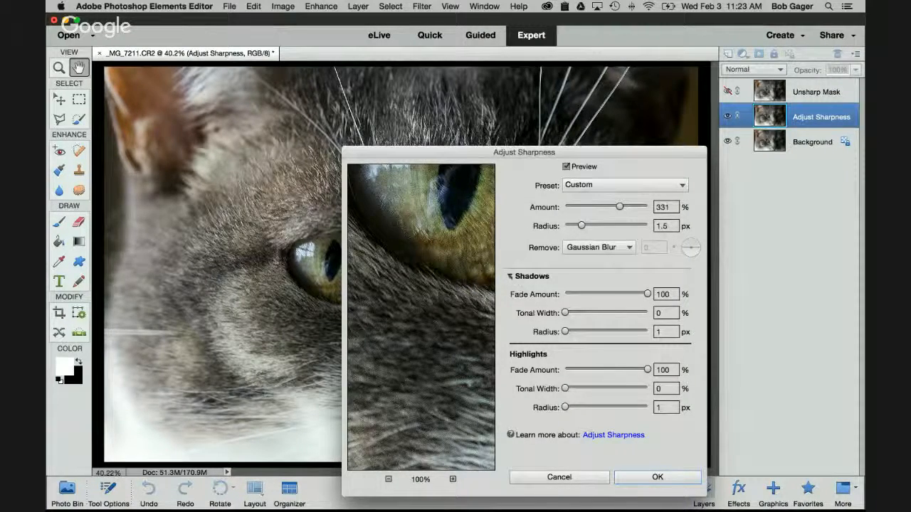
{"action": "left_click", "coordinate": [509, 276]}
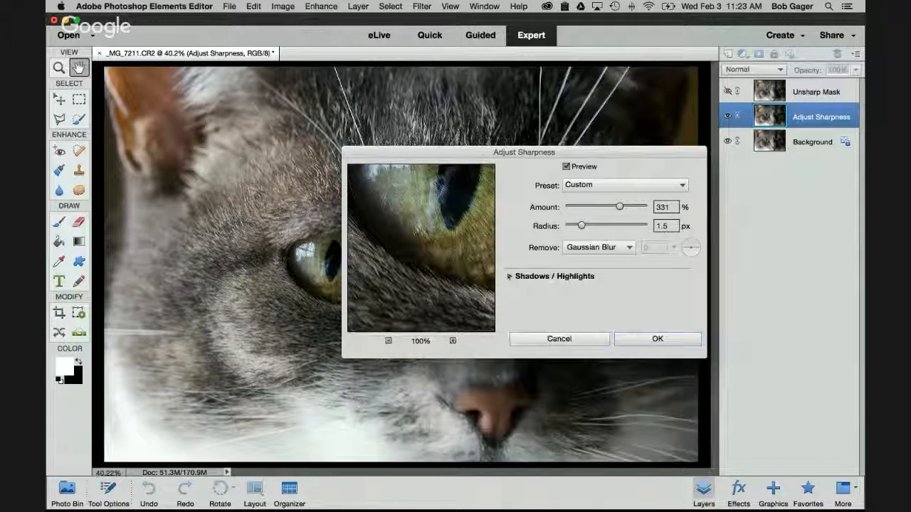
{"action": "left_click_drag", "start_coordinate": [620, 207], "coordinate": [627, 207]}
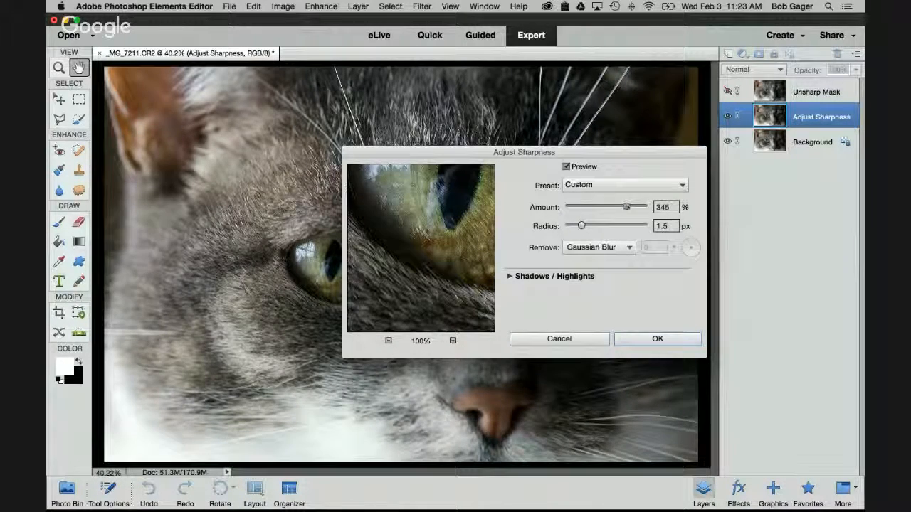
Examine the blur types that can be removed and the preset options, keeping Gaussian Blur and Custom
{"action": "left_click", "coordinate": [599, 247]}
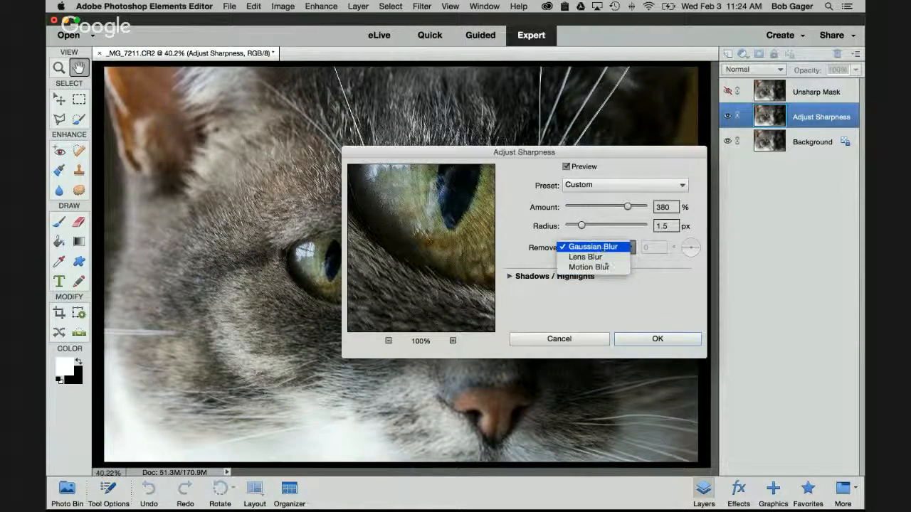
{"action": "left_click", "coordinate": [612, 247]}
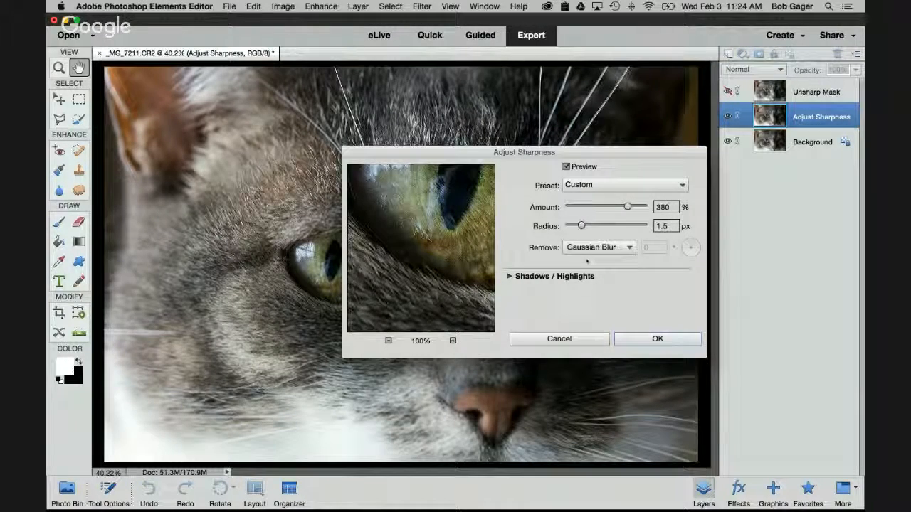
{"action": "left_click", "coordinate": [595, 185]}
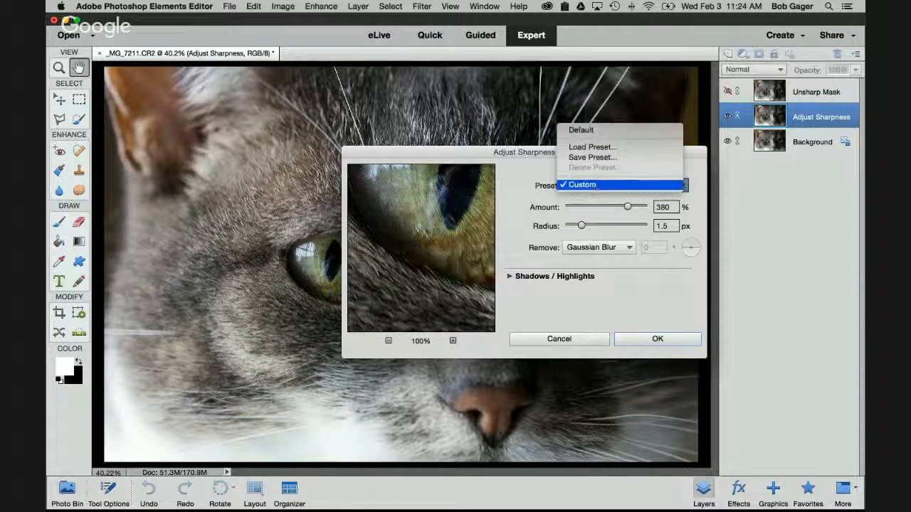
{"action": "left_click", "coordinate": [595, 185]}
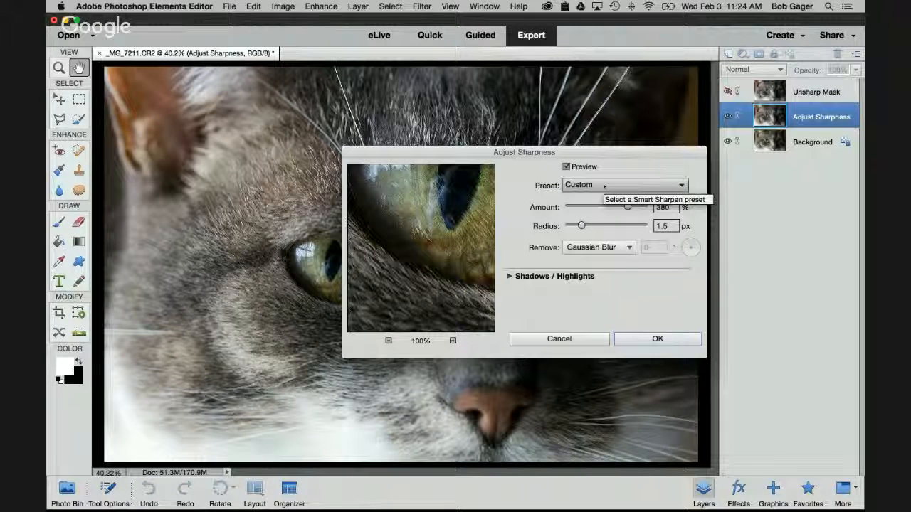
{"action": "left_click", "coordinate": [605, 185]}
{"action": "left_click", "coordinate": [604, 157]}
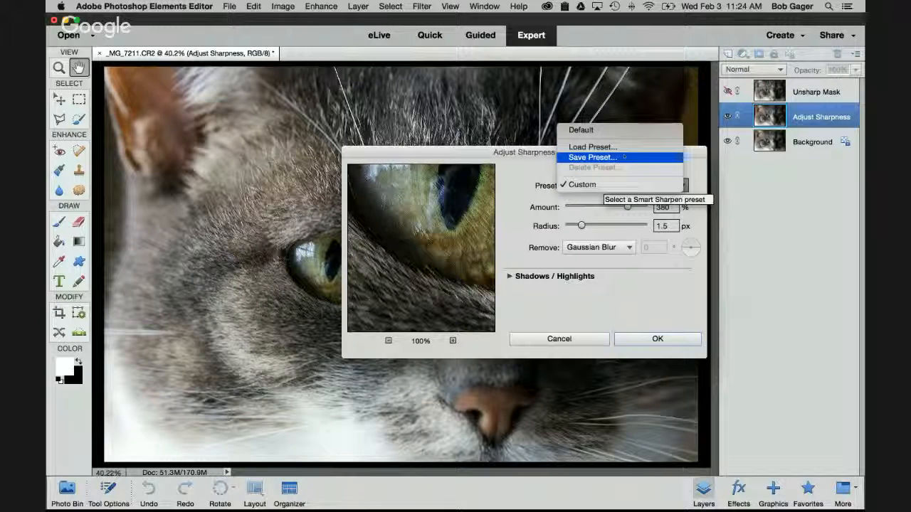
{"action": "left_click", "coordinate": [506, 171]}
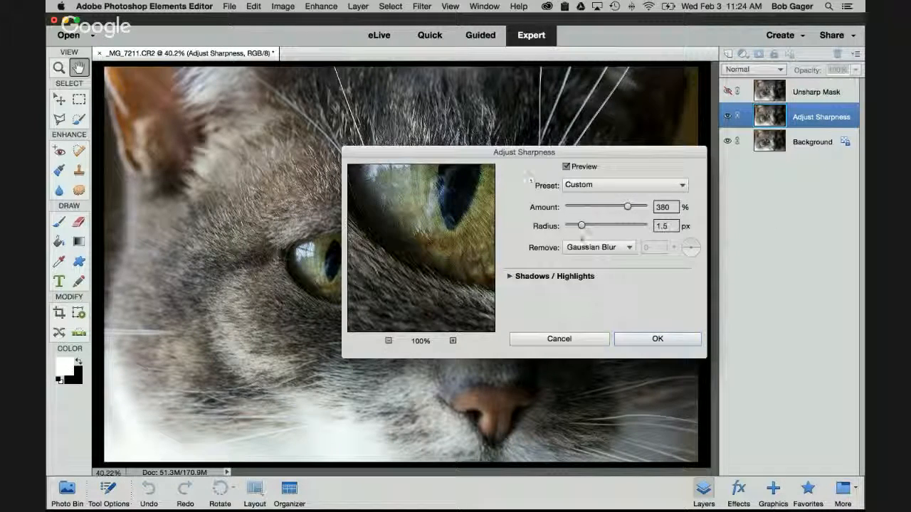
{"action": "left_click", "coordinate": [566, 185]}
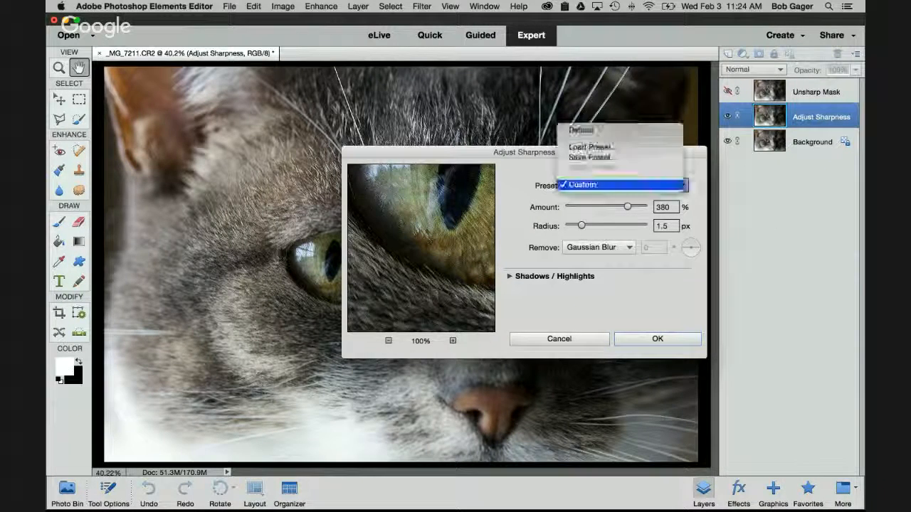
{"action": "left_click", "coordinate": [591, 184]}
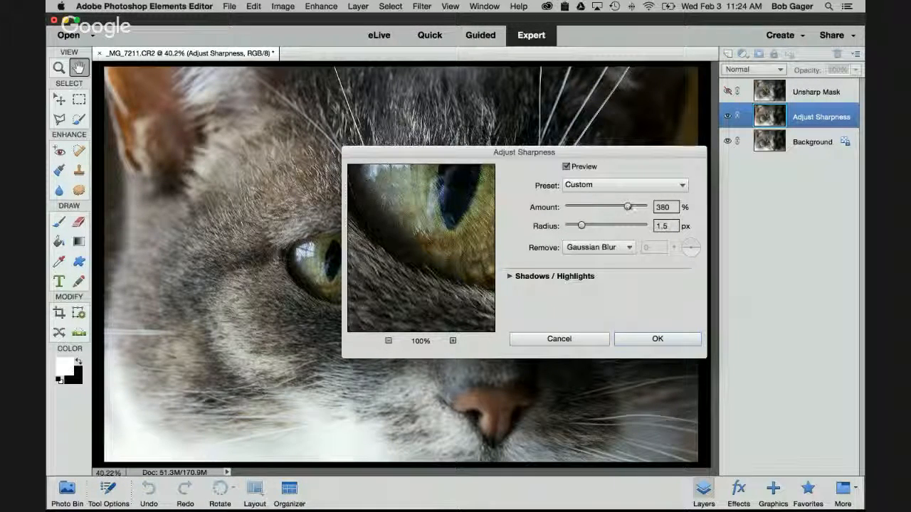
Raise the Amount to 469% and apply Adjust Sharpness to the layer
{"action": "left_click_drag", "start_coordinate": [627, 206], "coordinate": [643, 207]}
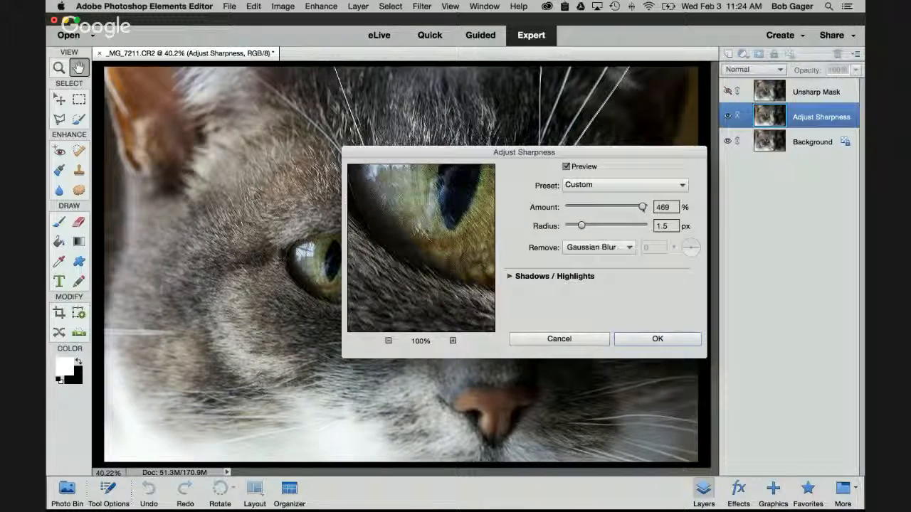
{"action": "left_click", "coordinate": [657, 339]}
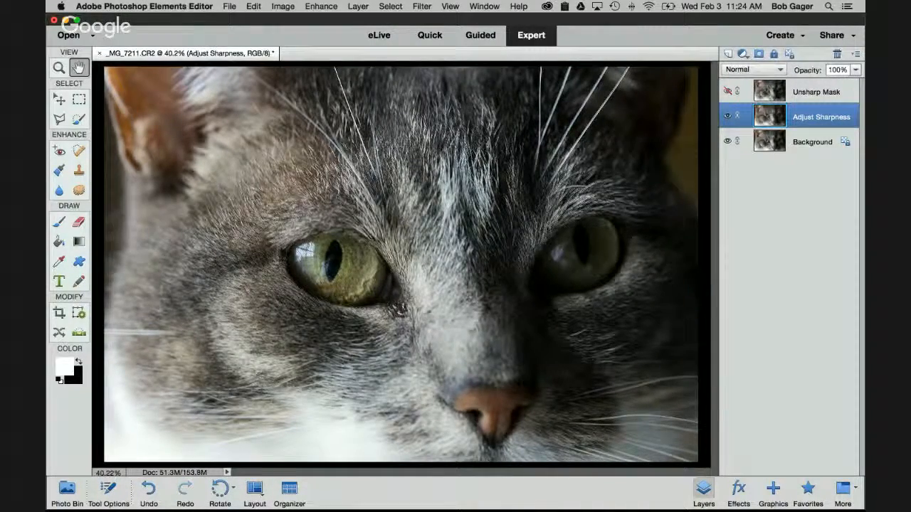
Compare the cat's eye and surrounding fur at 100% with the Adjust Sharpness layer hidden and shown
{"action": "double_click", "coordinate": [59, 68]}
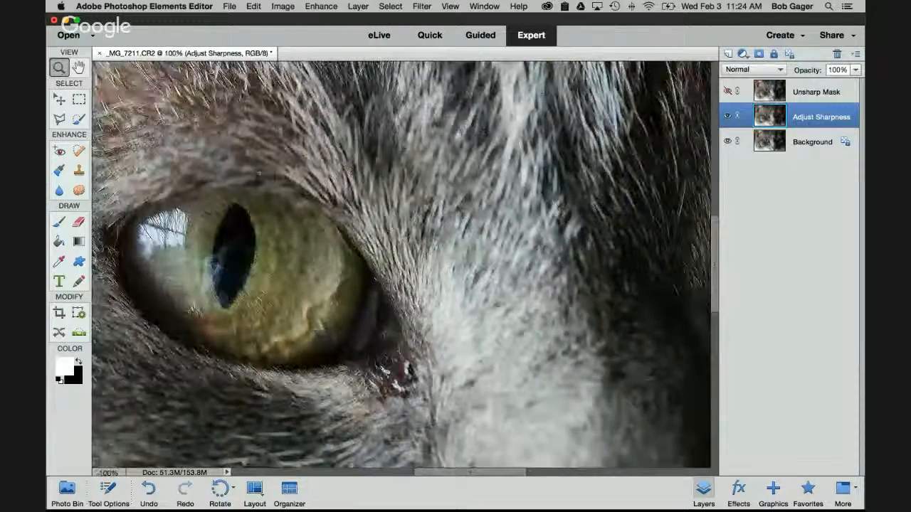
{"action": "key", "text": "h"}
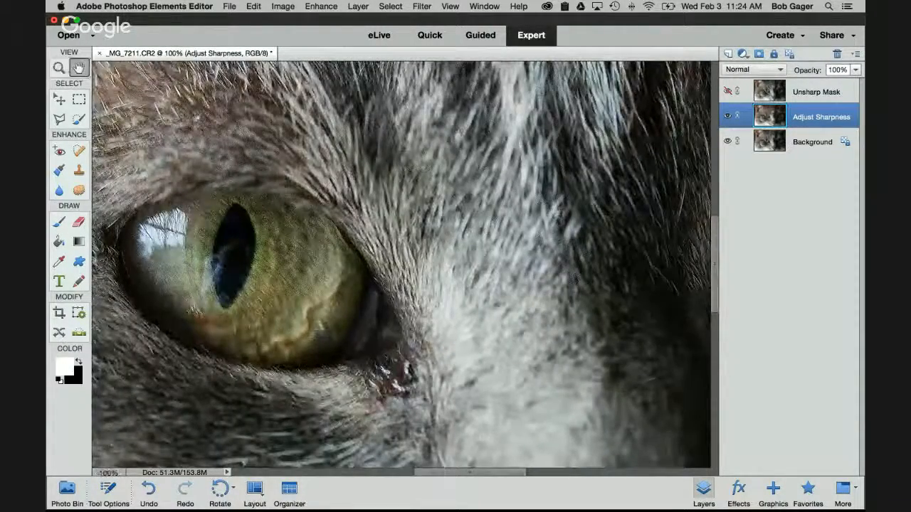
{"action": "left_click_drag", "start_coordinate": [198, 119], "coordinate": [430, 230]}
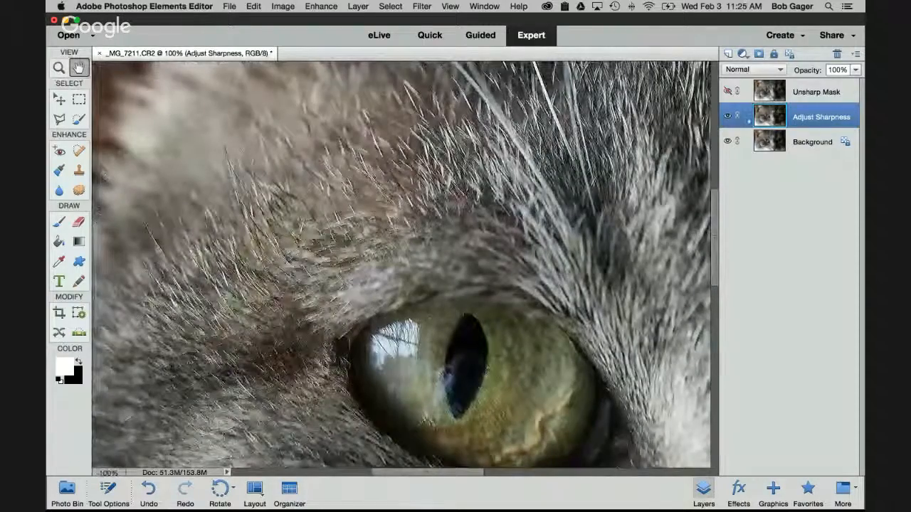
{"action": "left_click", "coordinate": [728, 116]}
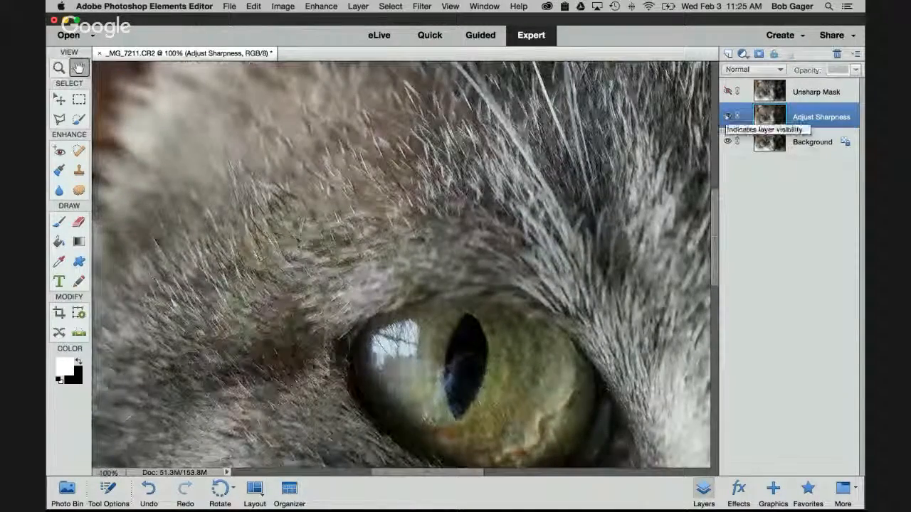
{"action": "left_click", "coordinate": [728, 116]}
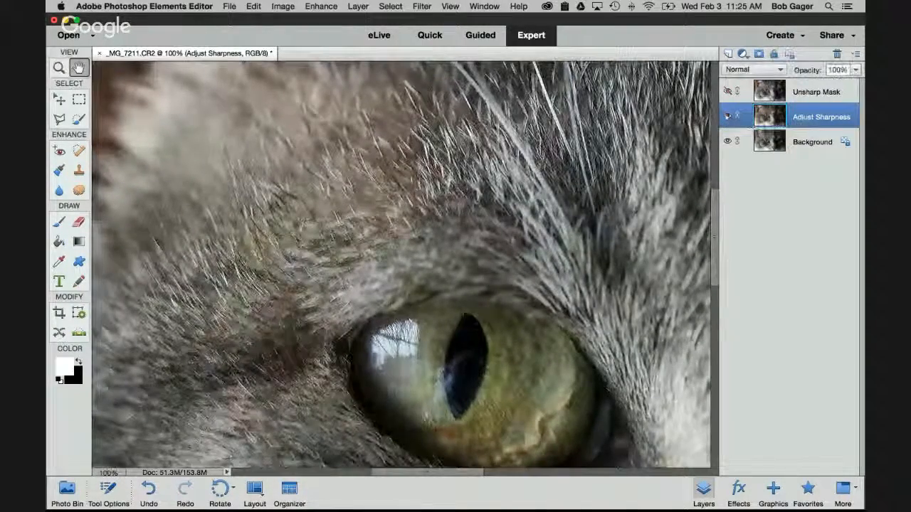
{"action": "left_click", "coordinate": [728, 117]}
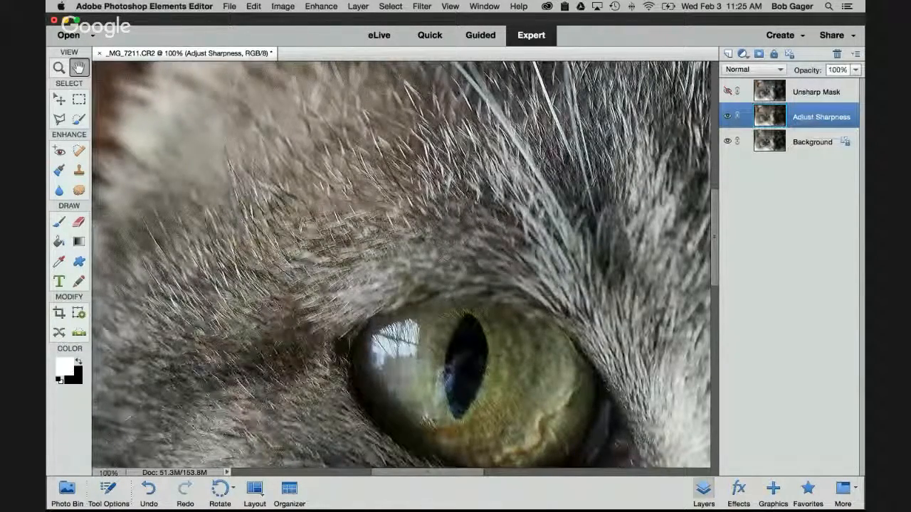
{"action": "left_click", "coordinate": [321, 5]}
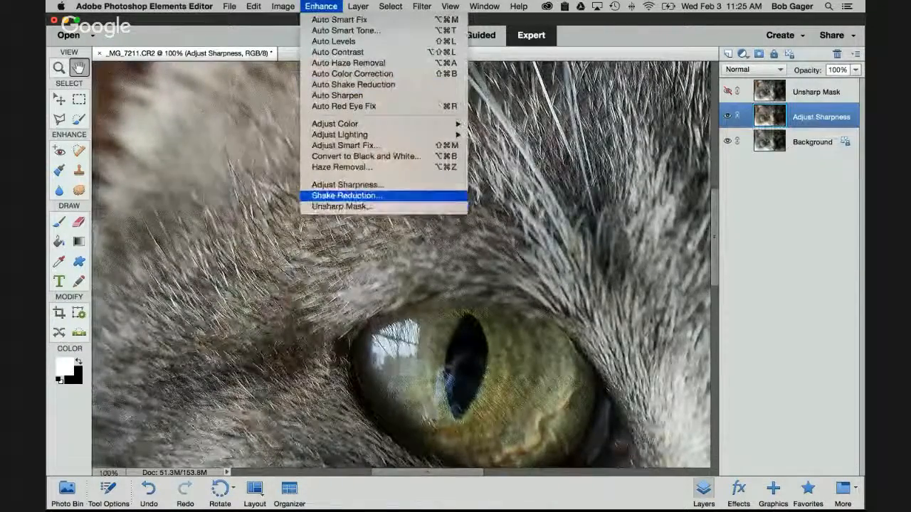
{"action": "left_click", "coordinate": [314, 6]}
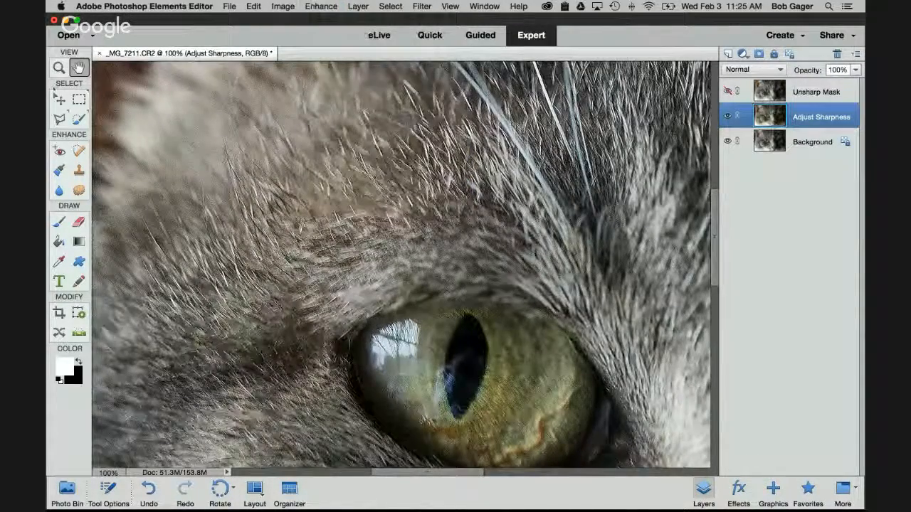
Fit the whole photo in view, hide the Adjust Sharpness layer, and duplicate the Background layer
{"action": "double_click", "coordinate": [78, 68]}
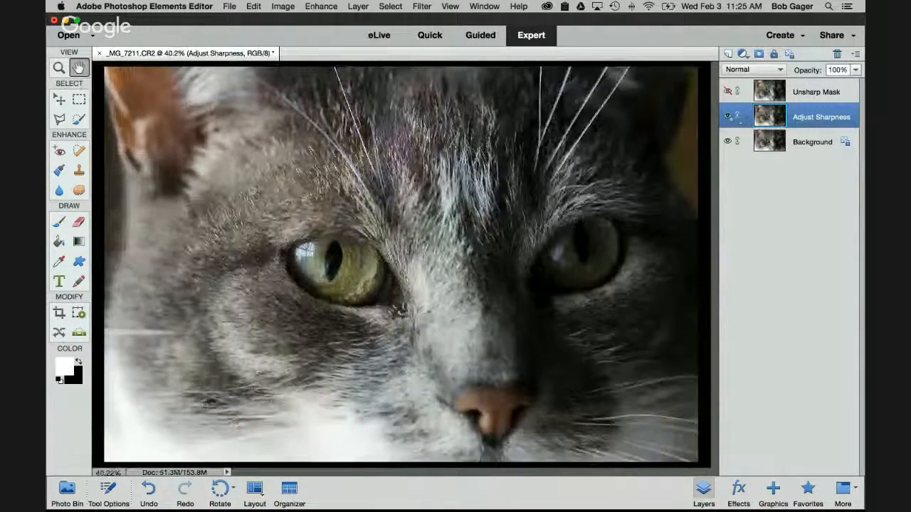
{"action": "left_click", "coordinate": [728, 116]}
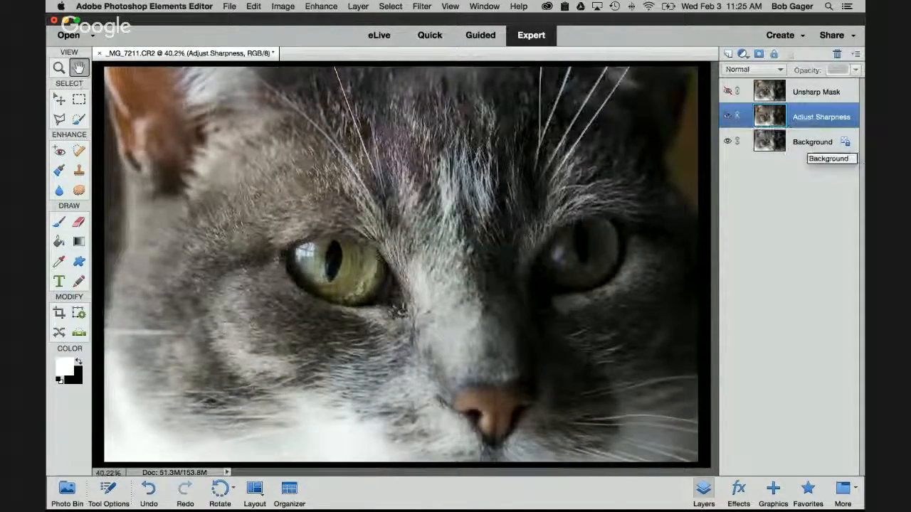
{"action": "left_click", "coordinate": [777, 141]}
{"action": "left_click_drag", "start_coordinate": [728, 69], "coordinate": [727, 54]}
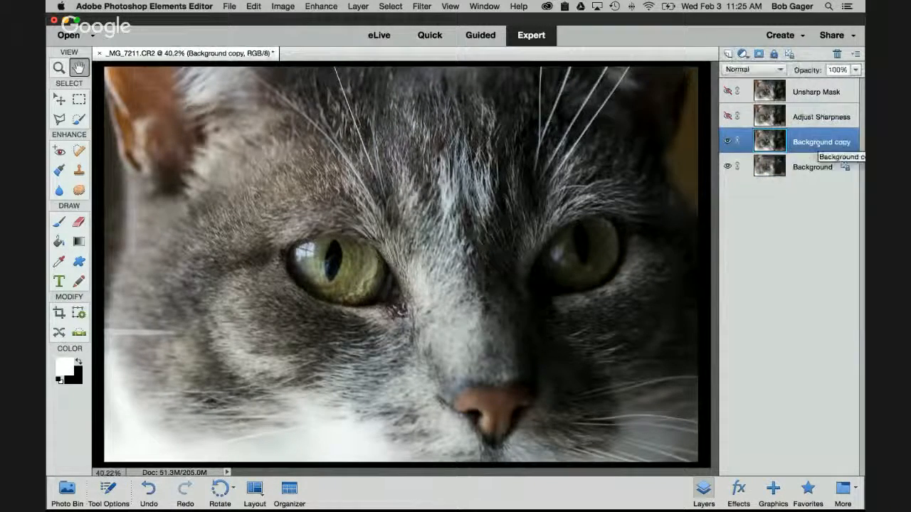
Rename the new Background copy layer as "High Pass"
{"action": "double_click", "coordinate": [818, 142]}
{"action": "type", "text": "High POa"}
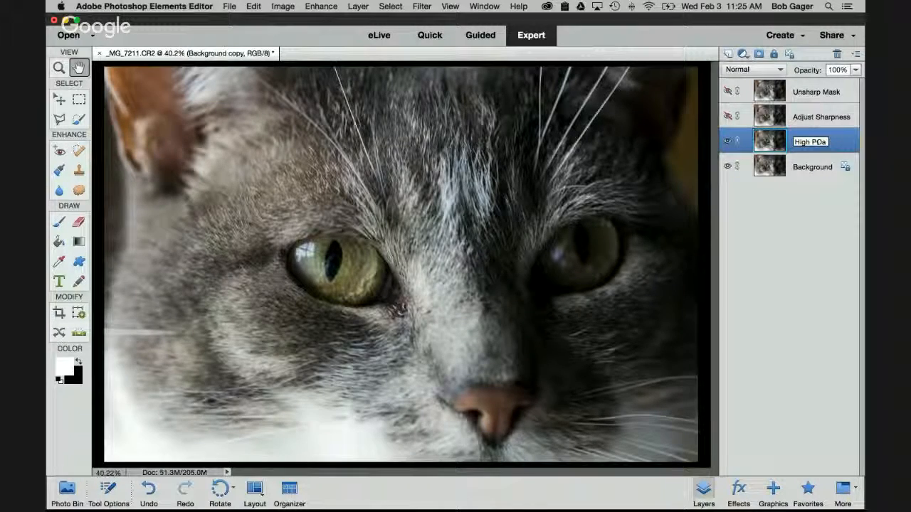
{"action": "key", "text": "BackSpace"}
{"action": "key", "text": "BackSpace"}
{"action": "type", "text": "ass"}
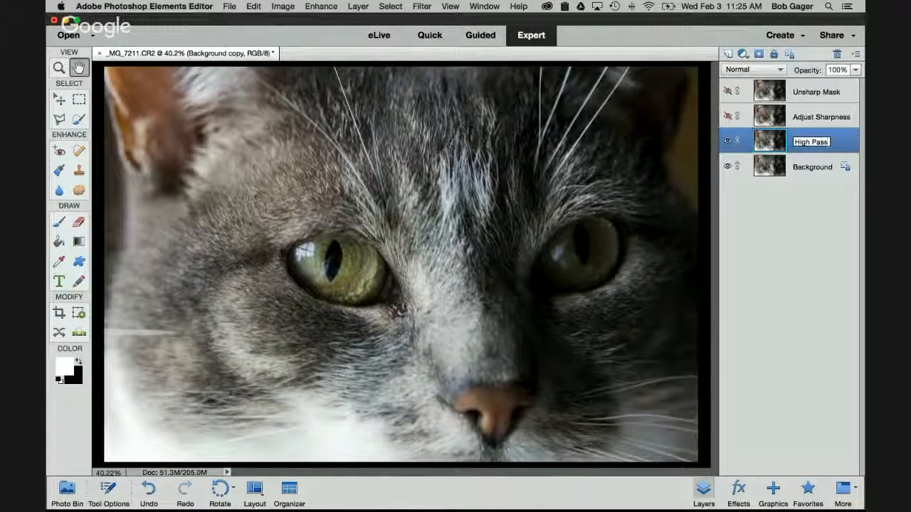
{"action": "key", "text": "Return"}
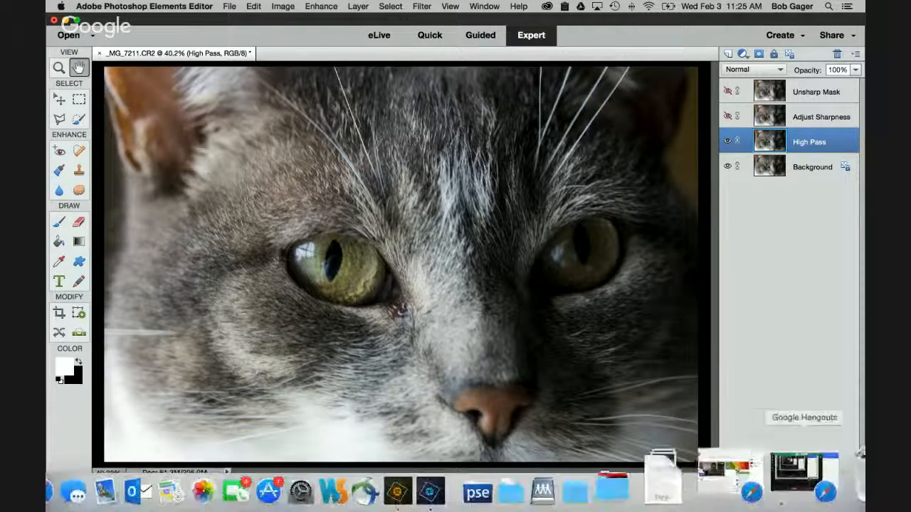
Switch to the Google Hangouts window in Safari to check for audience questions, and put the window away again
{"action": "left_click", "coordinate": [762, 470]}
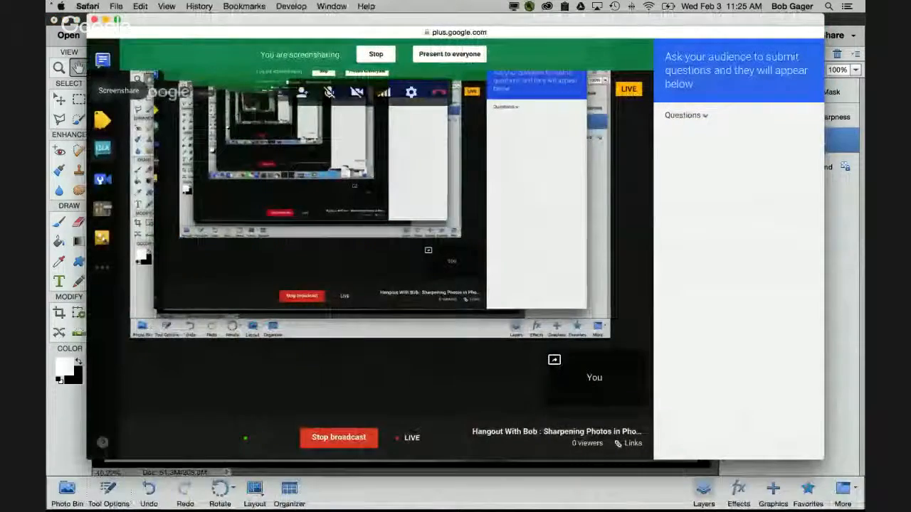
{"action": "left_click", "coordinate": [106, 20]}
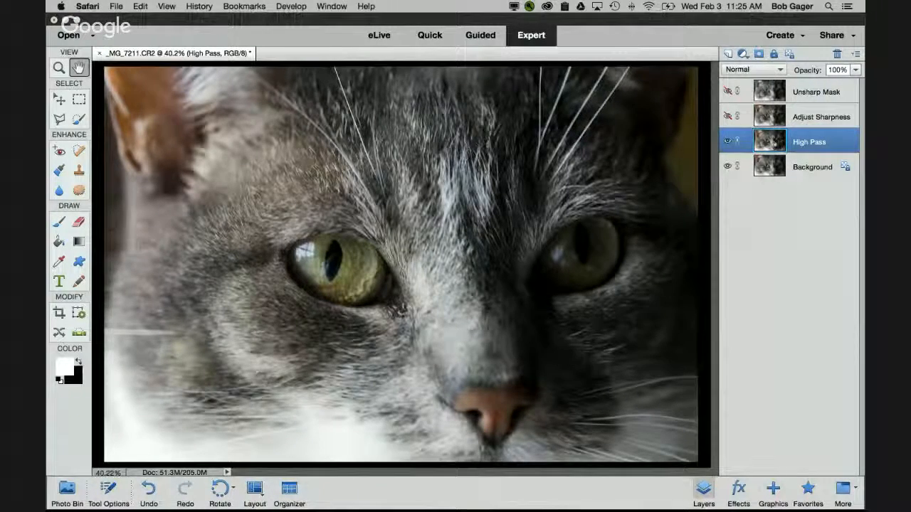
Return to Photoshop Elements and apply the High Pass filter to the High Pass layer, raising the radius until fur and whisker edges stand out
{"action": "key", "text": "super+Tab"}
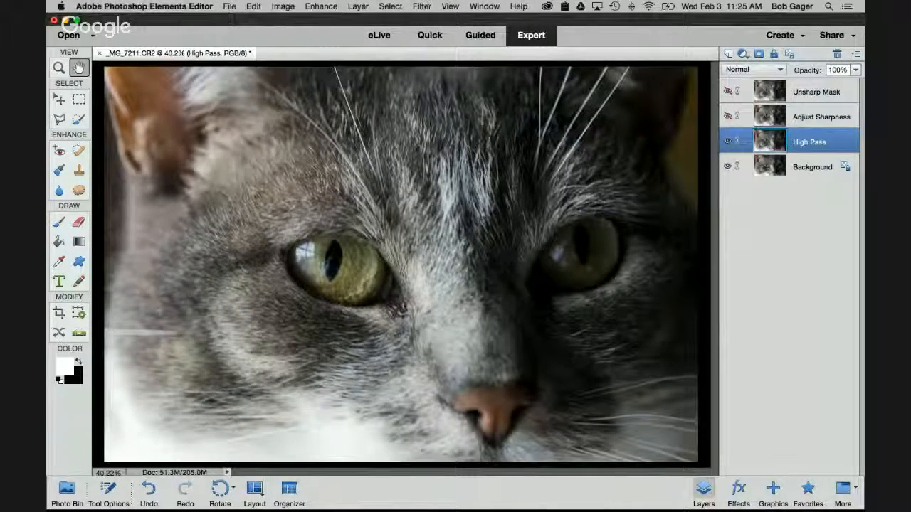
{"action": "left_click", "coordinate": [422, 7]}
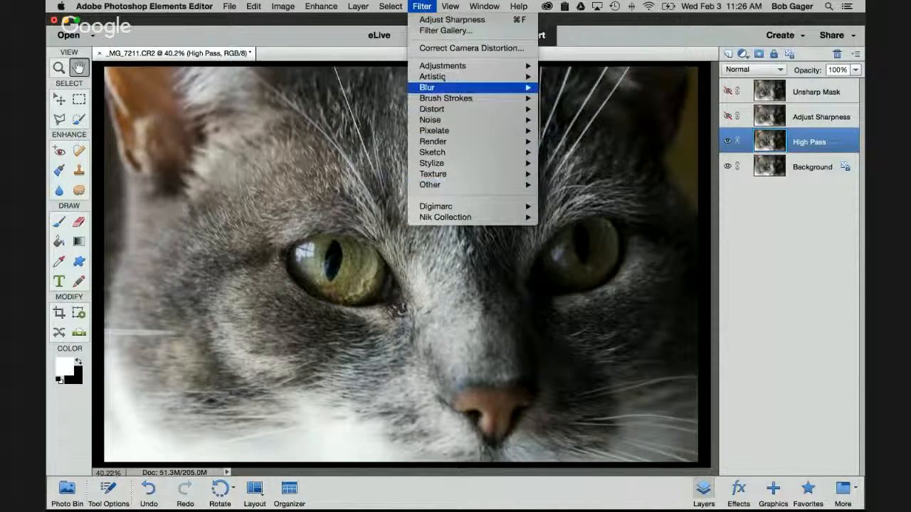
{"action": "mouse_move", "coordinate": [427, 185]}
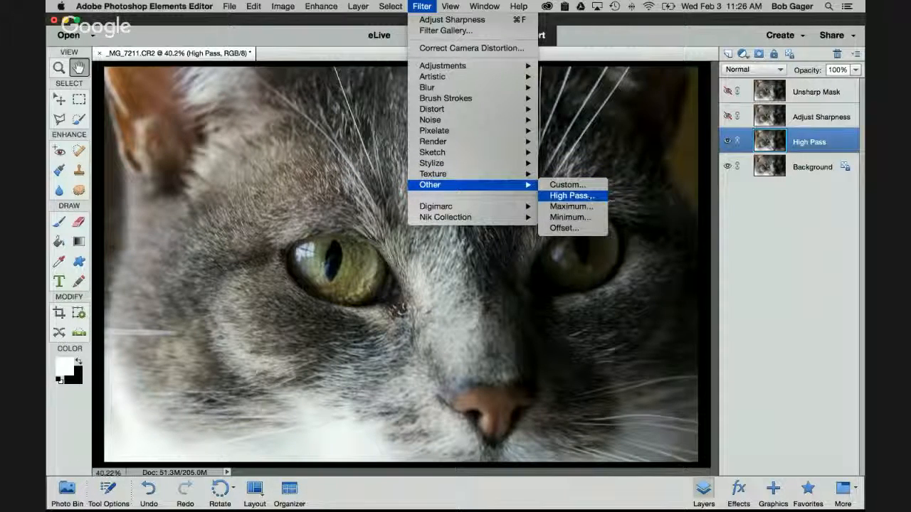
{"action": "left_click", "coordinate": [573, 195]}
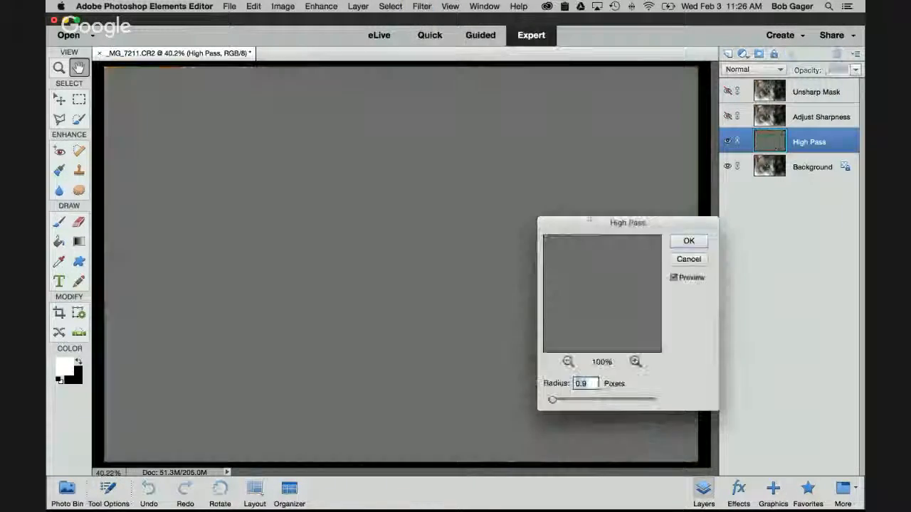
{"action": "left_click_drag", "start_coordinate": [585, 225], "coordinate": [465, 117]}
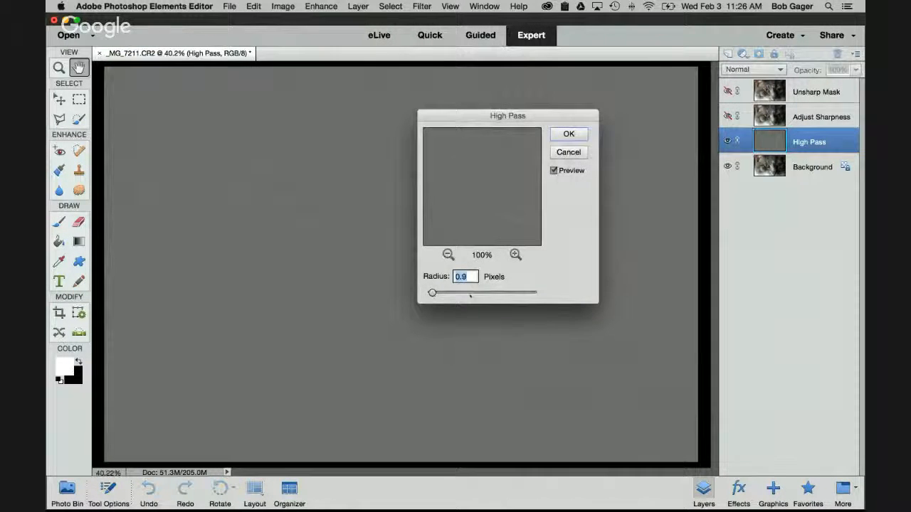
{"action": "left_click_drag", "start_coordinate": [432, 293], "coordinate": [467, 293]}
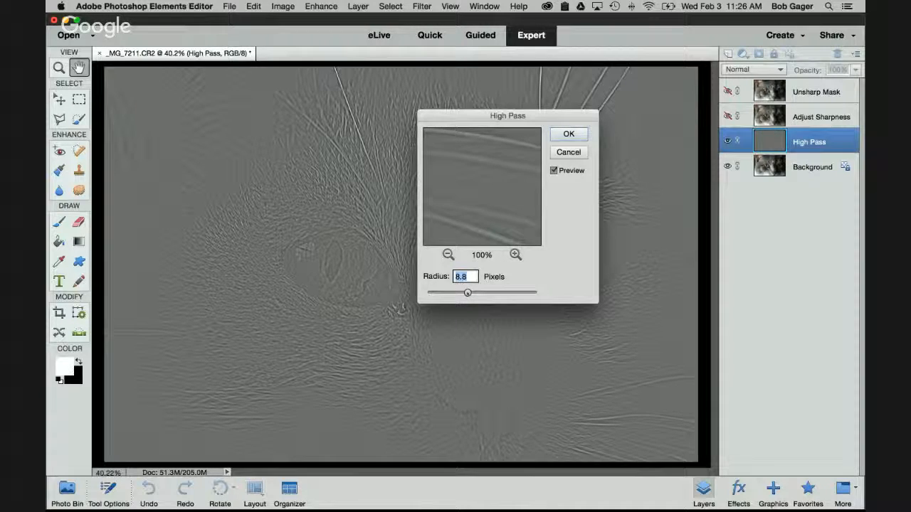
{"action": "mouse_move", "coordinate": [467, 292]}
{"action": "left_mouse_down"}
{"action": "mouse_move", "coordinate": [497, 292]}
{"action": "mouse_move", "coordinate": [451, 293]}
{"action": "mouse_move", "coordinate": [464, 293]}
{"action": "left_mouse_up"}
{"action": "left_click_drag", "start_coordinate": [496, 196], "coordinate": [526, 215]}
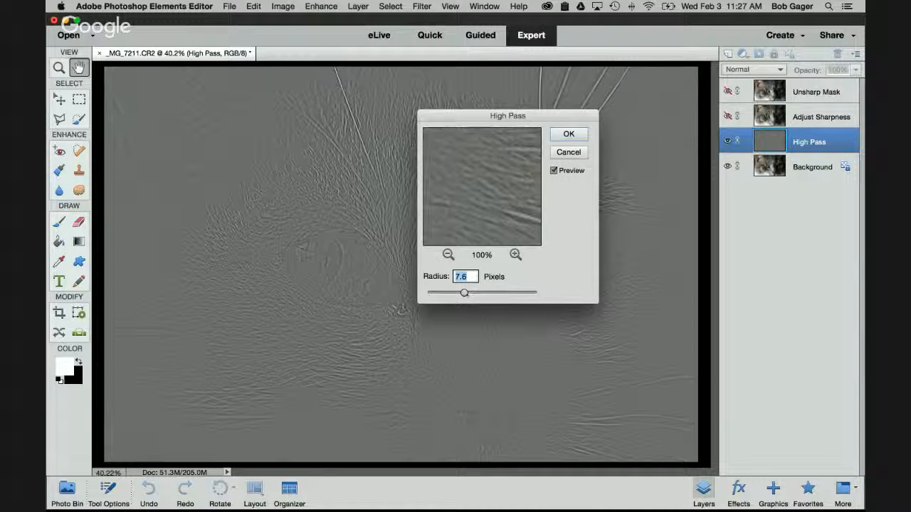
{"action": "mouse_move", "coordinate": [467, 292]}
{"action": "left_mouse_down"}
{"action": "mouse_move", "coordinate": [453, 294]}
{"action": "mouse_move", "coordinate": [507, 292]}
{"action": "mouse_move", "coordinate": [427, 292]}
{"action": "mouse_move", "coordinate": [466, 292]}
{"action": "left_mouse_up"}
{"action": "left_click", "coordinate": [568, 133]}
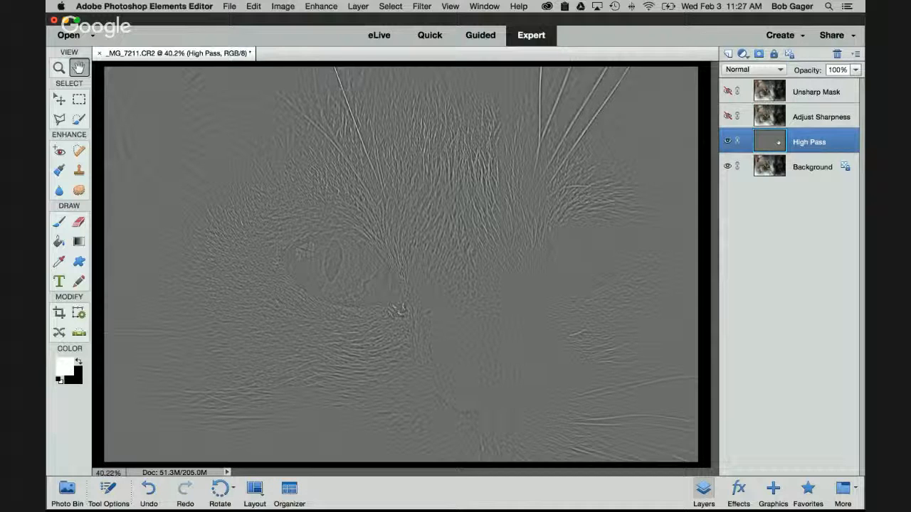
Set the High Pass layer's blend mode to Overlay
{"action": "left_click", "coordinate": [747, 69]}
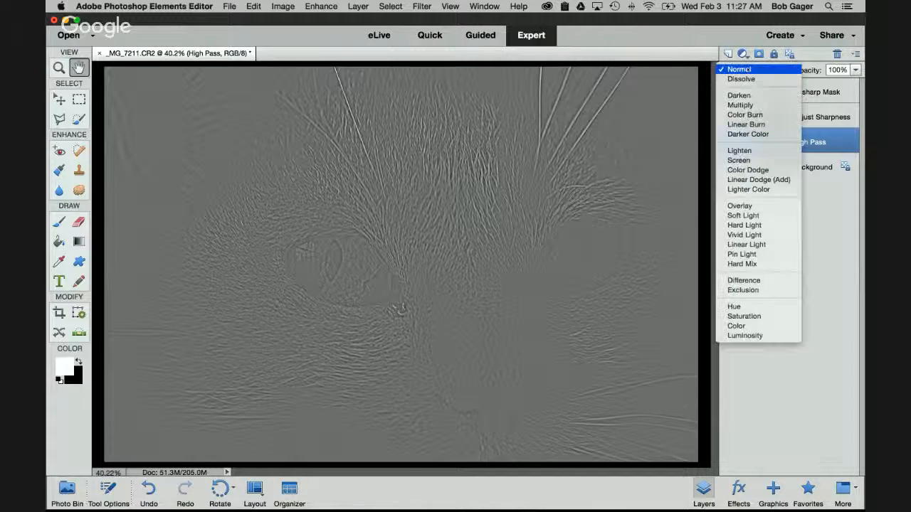
{"action": "left_click", "coordinate": [747, 69]}
{"action": "left_click", "coordinate": [747, 70]}
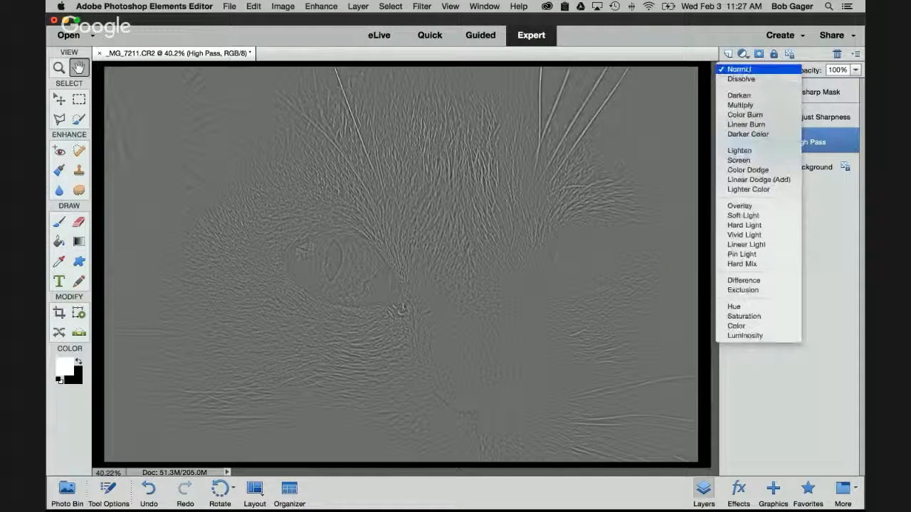
{"action": "left_click", "coordinate": [748, 69]}
{"action": "left_click", "coordinate": [748, 69]}
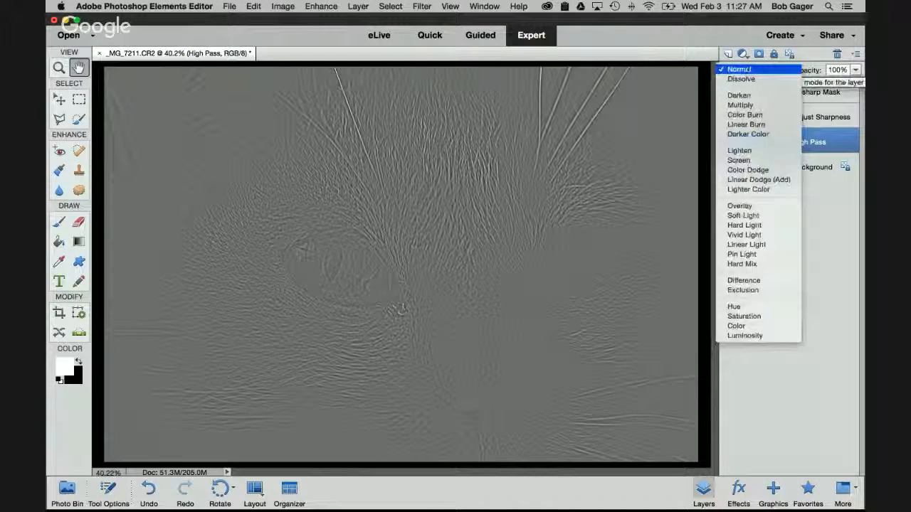
{"action": "left_click", "coordinate": [753, 208]}
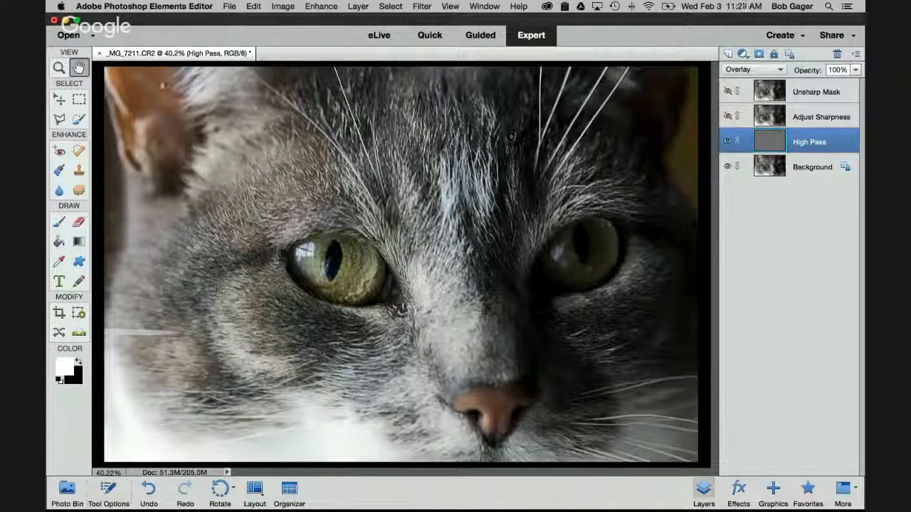
Compare the cat's eye and surrounding fur at 100% with the High Pass layer hidden and shown
{"action": "double_click", "coordinate": [59, 68]}
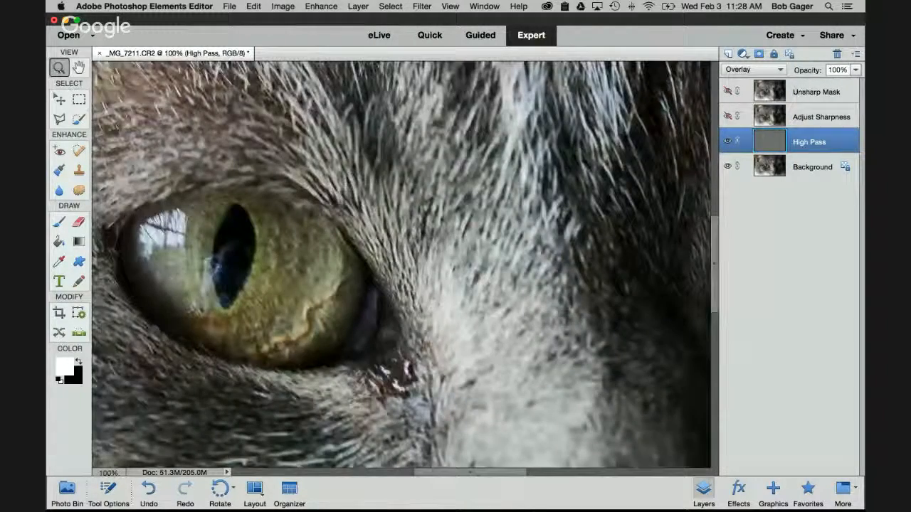
{"action": "left_click_drag", "start_coordinate": [201, 141], "coordinate": [458, 253]}
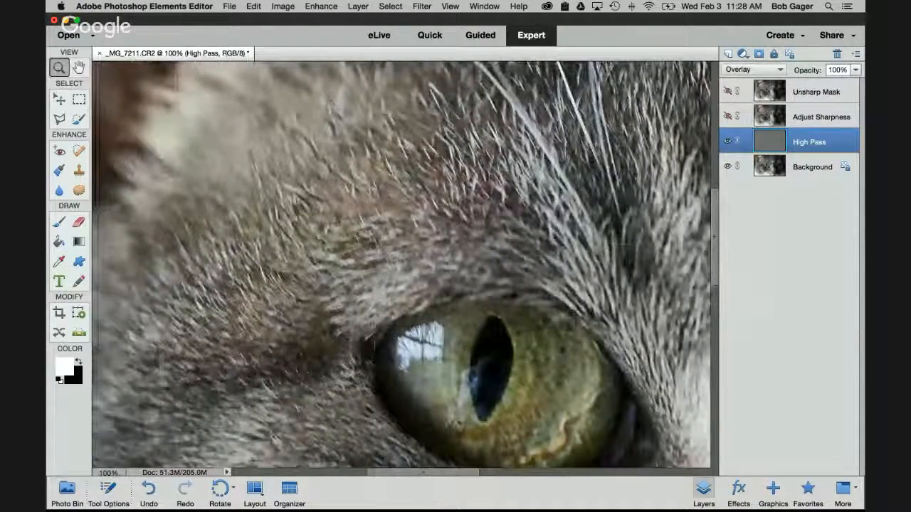
{"action": "left_click_drag", "start_coordinate": [470, 309], "coordinate": [408, 222]}
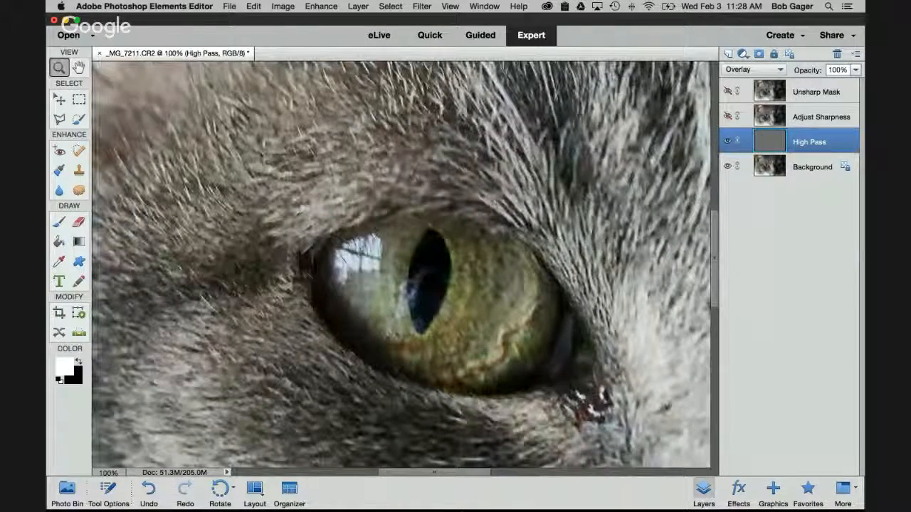
{"action": "left_click", "coordinate": [728, 141]}
{"action": "left_click", "coordinate": [728, 141]}
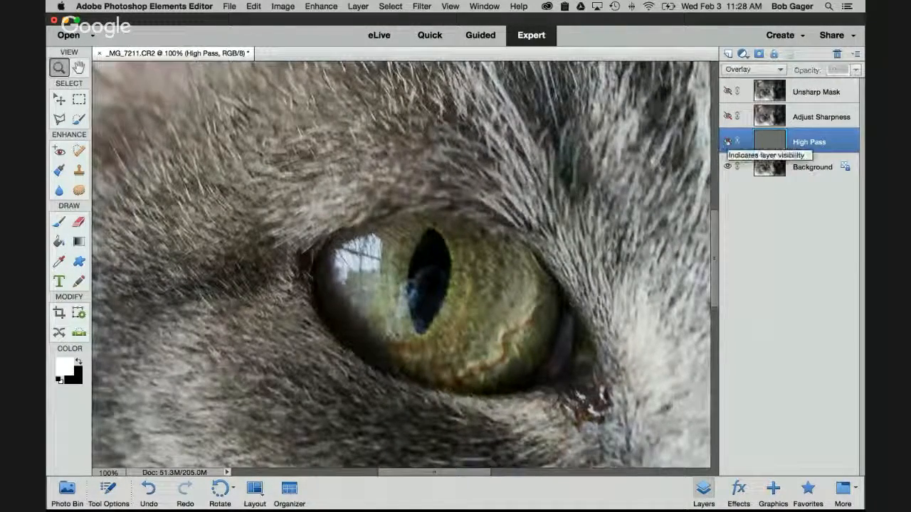
{"action": "left_click", "coordinate": [727, 141]}
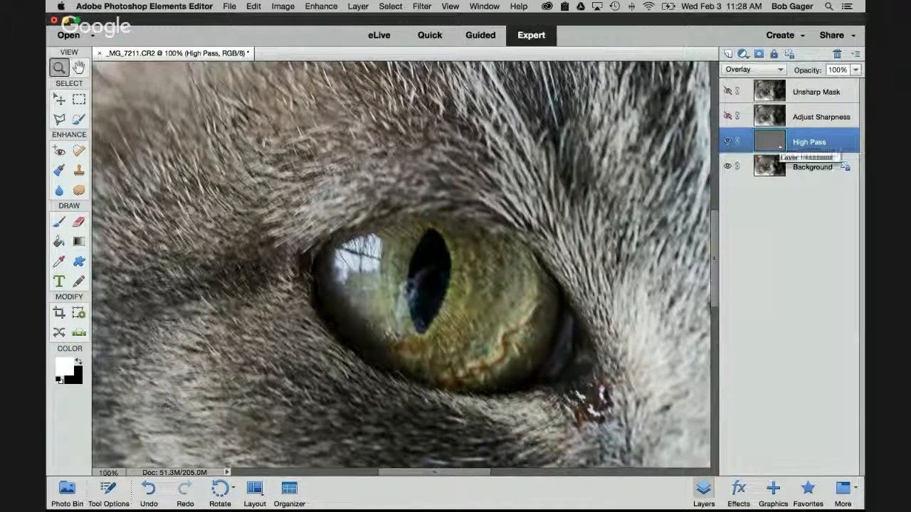
Try the Soft Light and Hard Light blend modes on the High Pass layer and return it to Overlay
{"action": "left_click", "coordinate": [747, 69]}
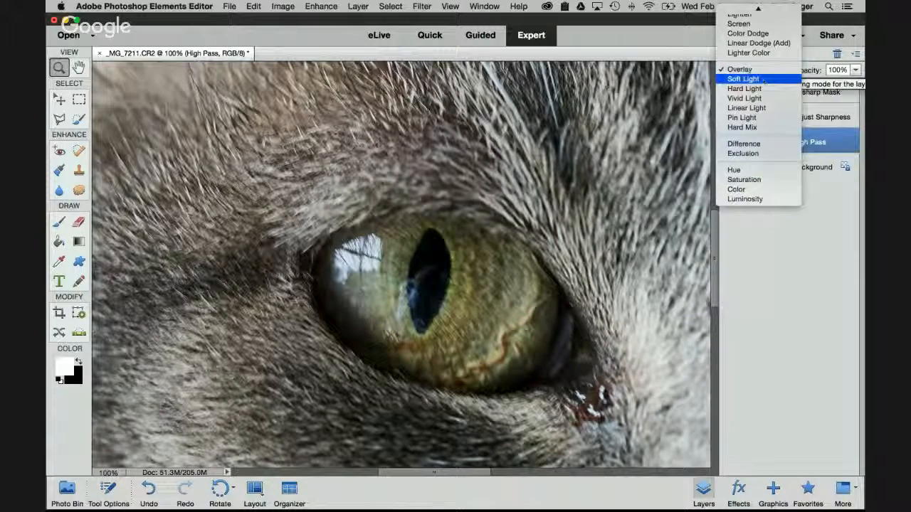
{"action": "left_click", "coordinate": [763, 79]}
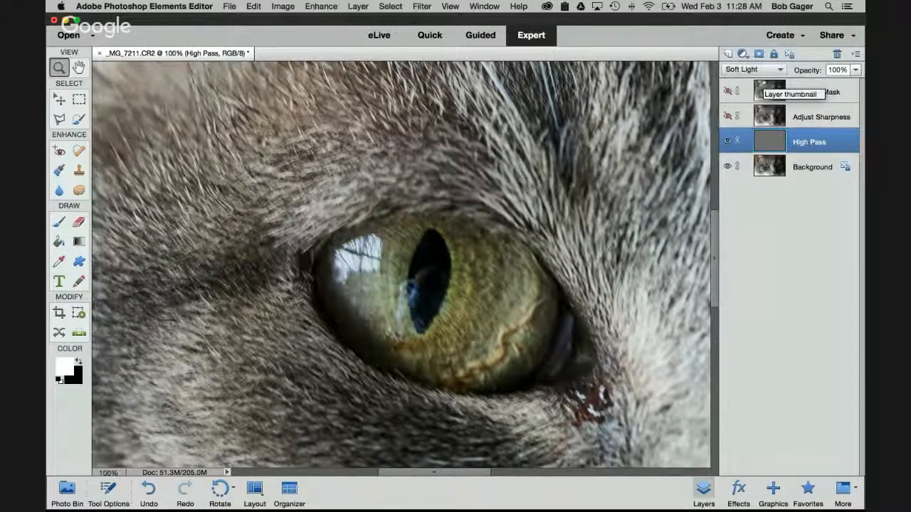
{"action": "left_click", "coordinate": [753, 69]}
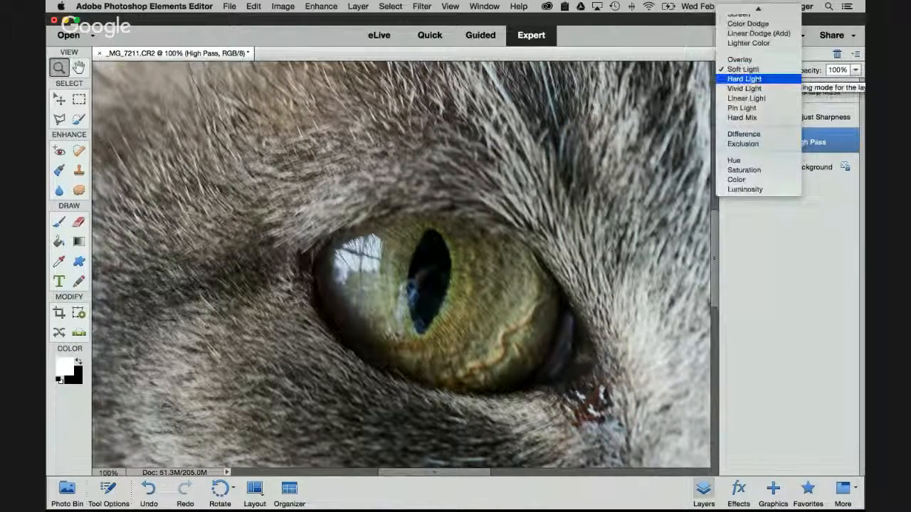
{"action": "left_click", "coordinate": [745, 79]}
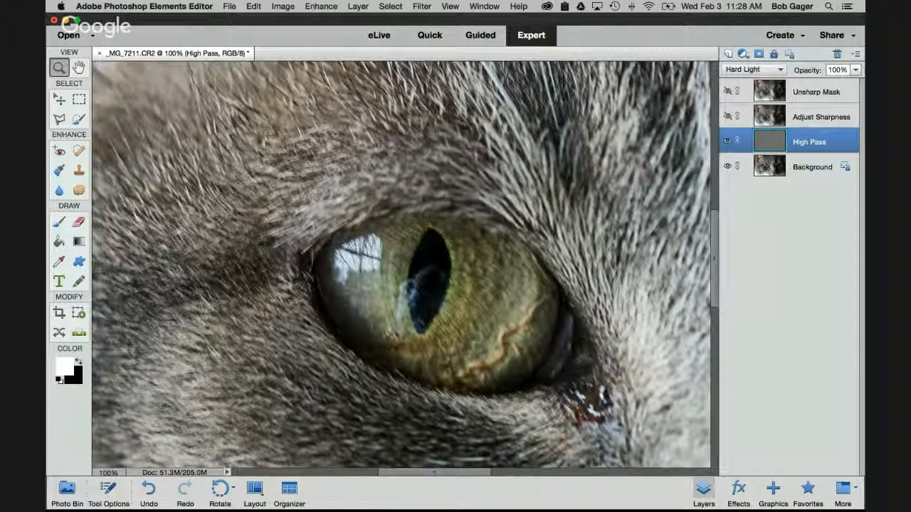
{"action": "left_click", "coordinate": [753, 69]}
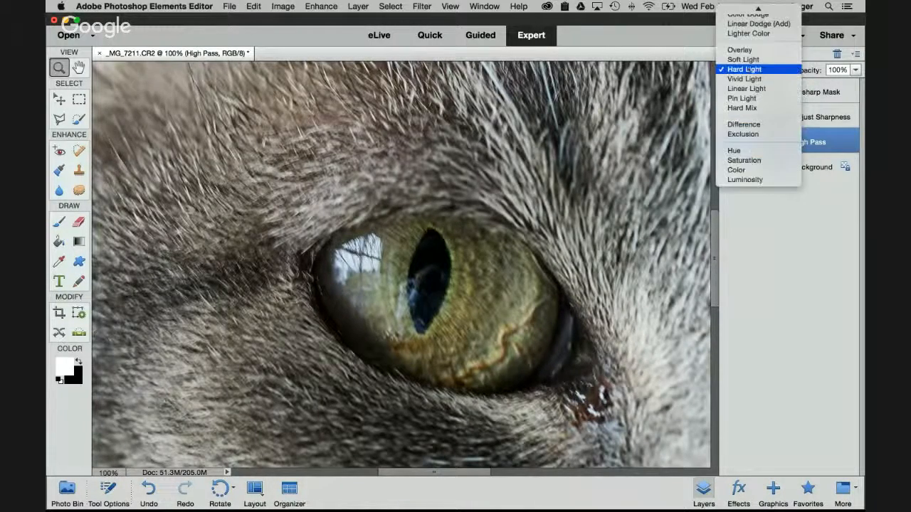
{"action": "left_click", "coordinate": [740, 50]}
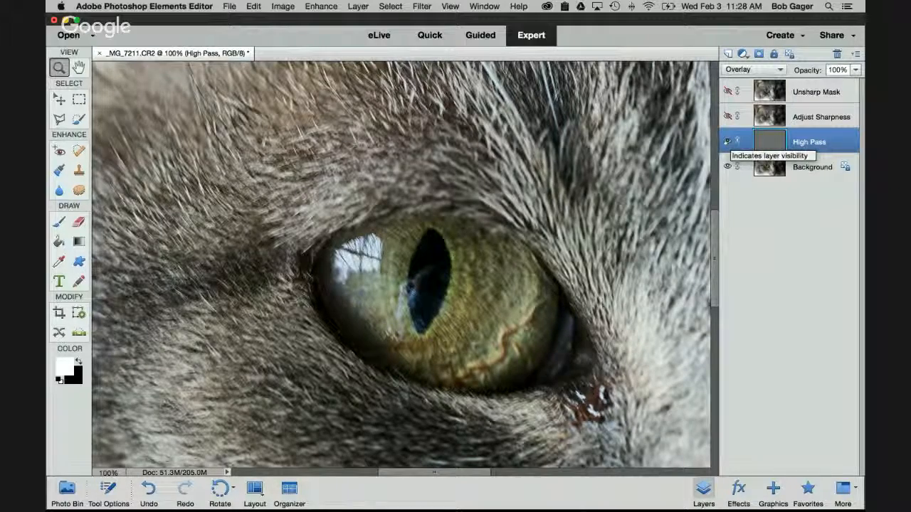
Hide the High Pass layer and duplicate the Background layer
{"action": "left_click", "coordinate": [728, 141]}
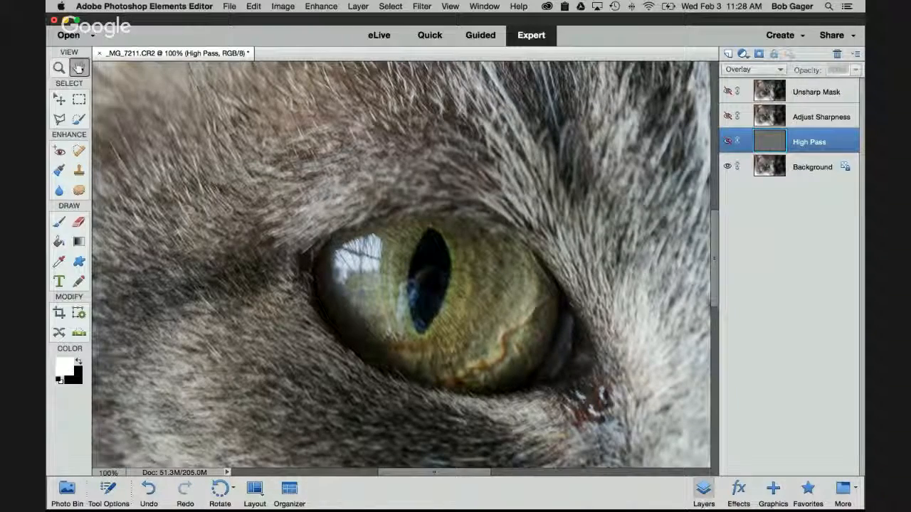
{"action": "left_click", "coordinate": [78, 66]}
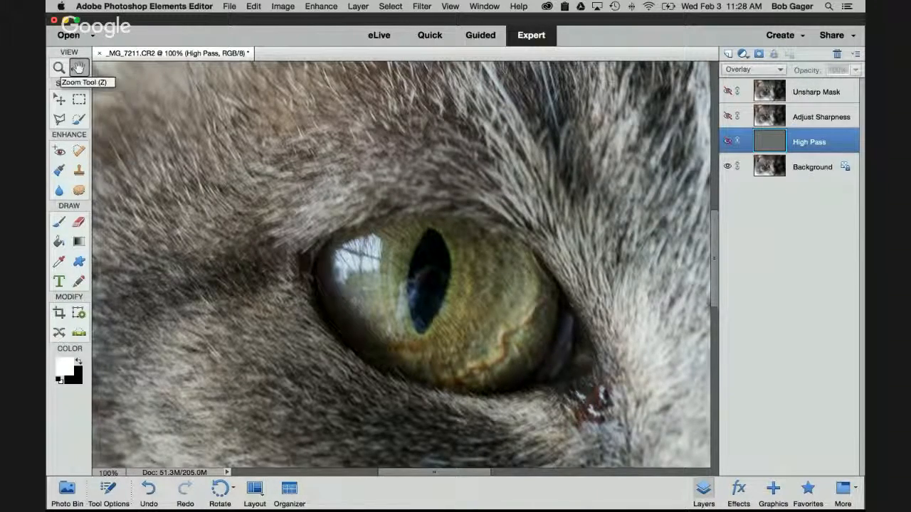
{"action": "double_click", "coordinate": [78, 67]}
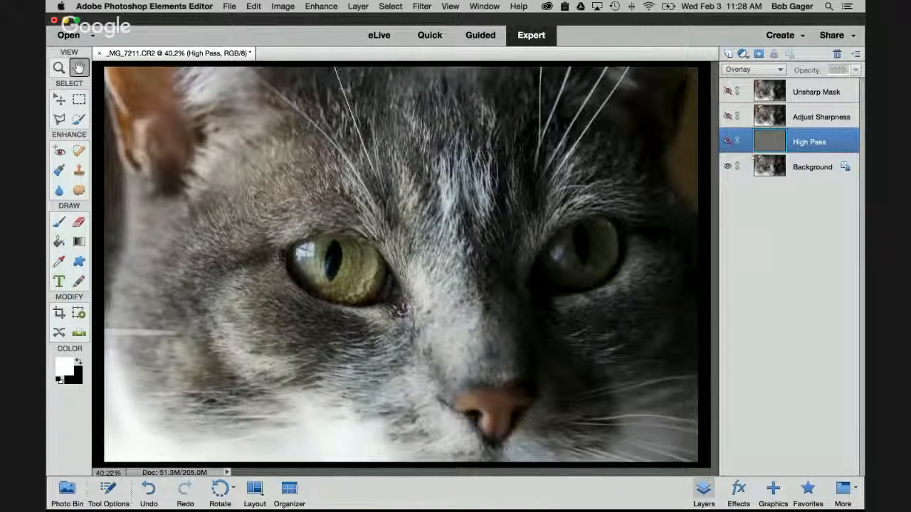
{"action": "left_click", "coordinate": [804, 171]}
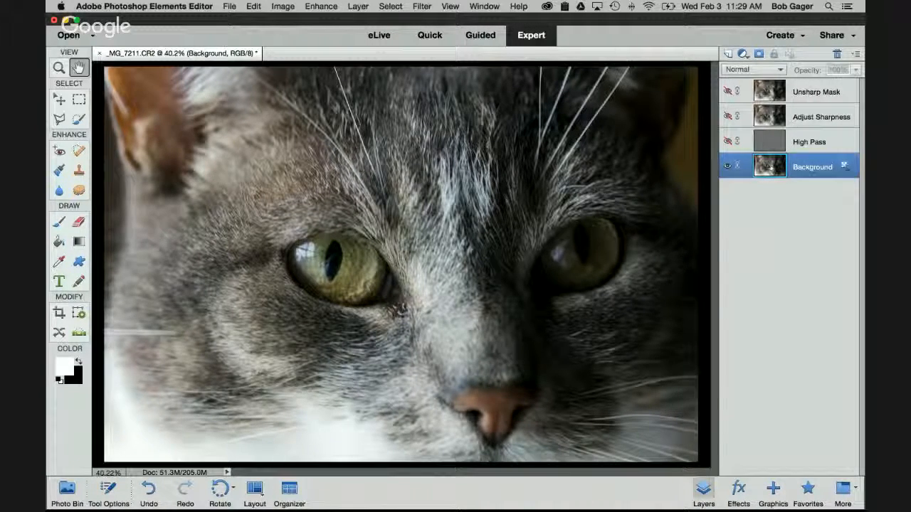
{"action": "left_click_drag", "start_coordinate": [769, 169], "coordinate": [728, 55]}
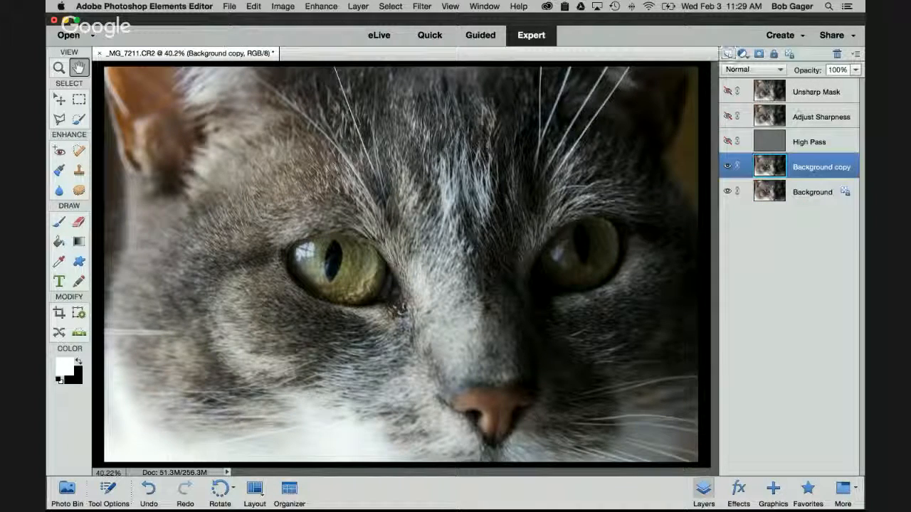
Rename the new Background copy layer as "Graphic Novel"
{"action": "double_click", "coordinate": [813, 168]}
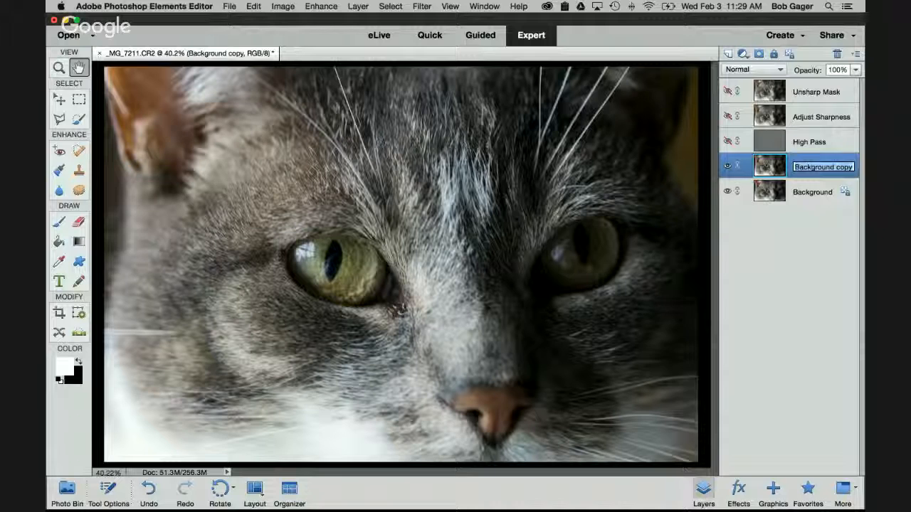
{"action": "type", "text": "Graphic"}
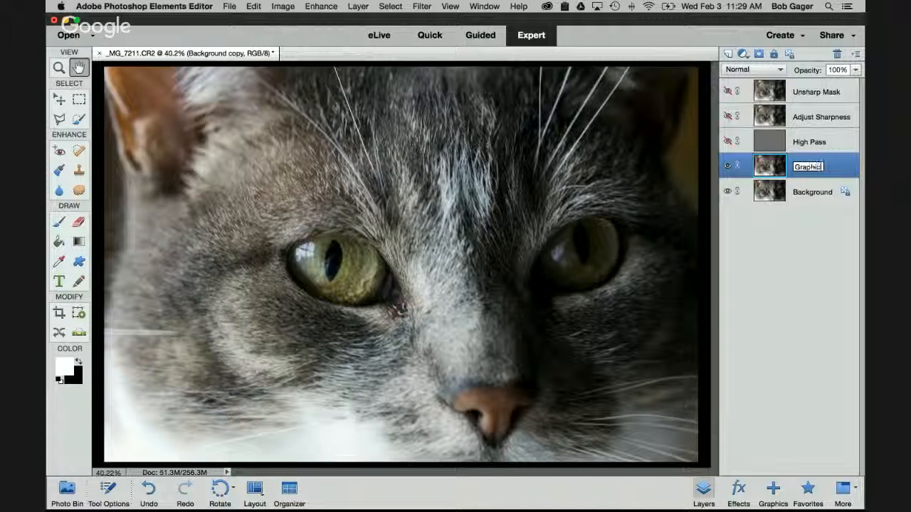
{"action": "type", "text": " Novel"}
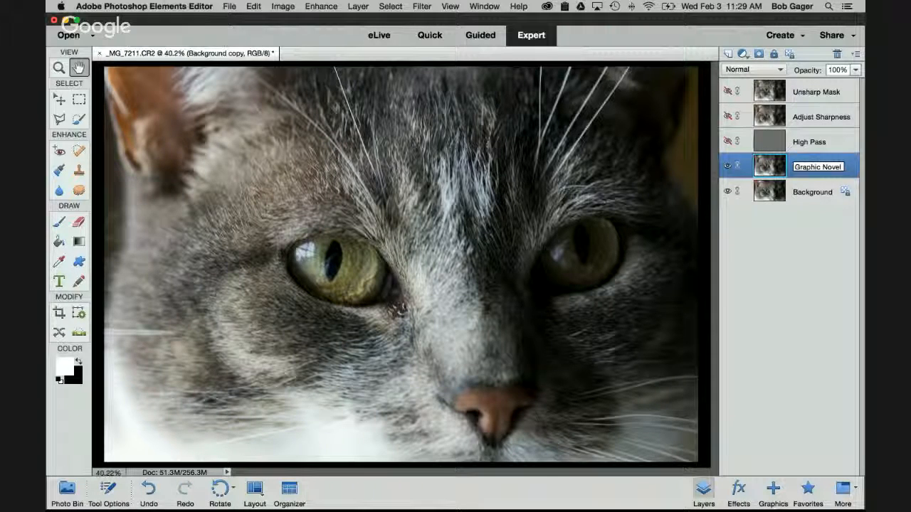
{"action": "key", "text": "Return"}
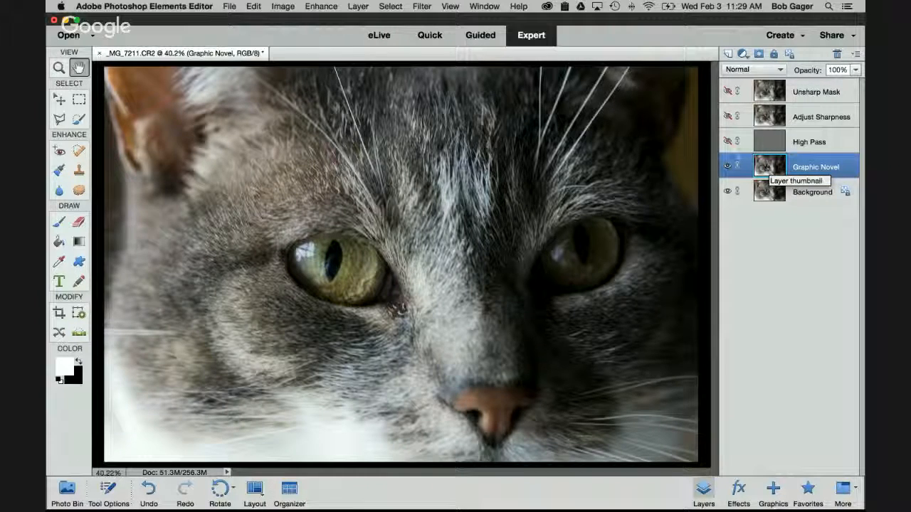
Start the Graphic Novel sketch filter on the Graphic Novel layer, preview its other presets and settle on Painted Gray
{"action": "left_click", "coordinate": [421, 6]}
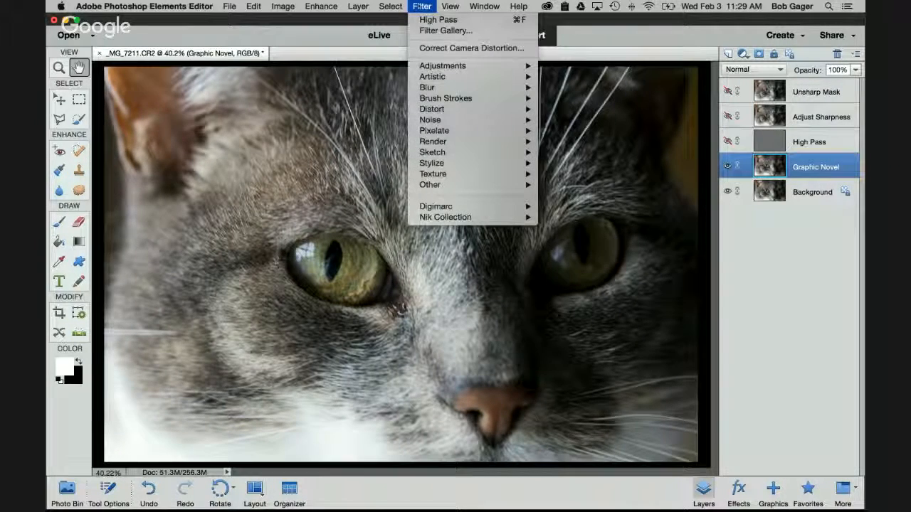
{"action": "mouse_move", "coordinate": [430, 153]}
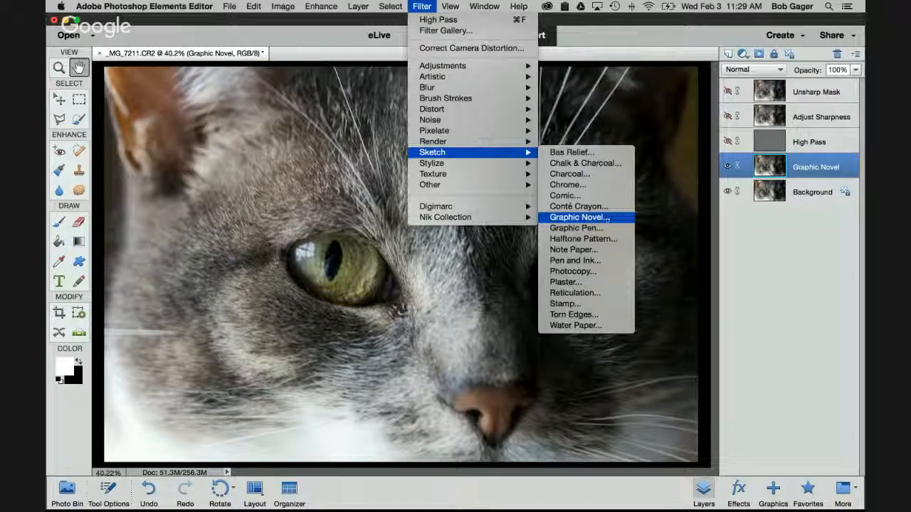
{"action": "left_click", "coordinate": [606, 217]}
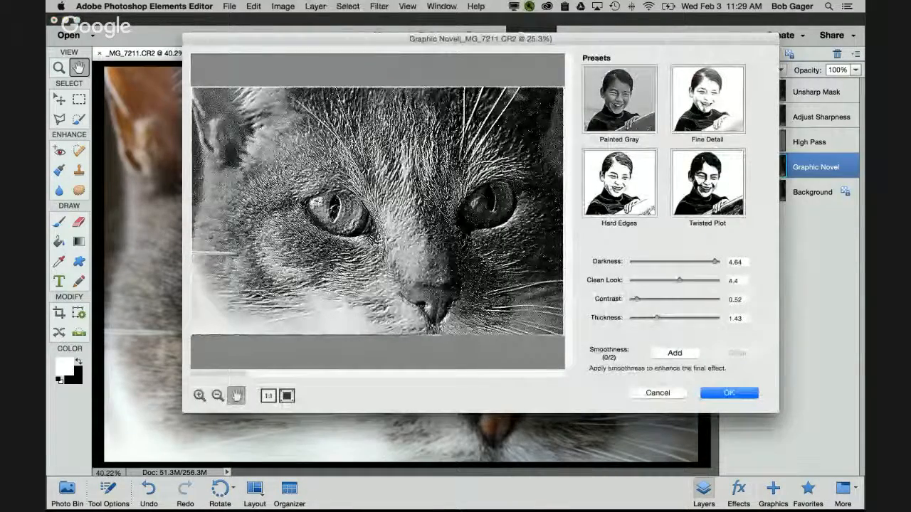
{"action": "left_click", "coordinate": [707, 100]}
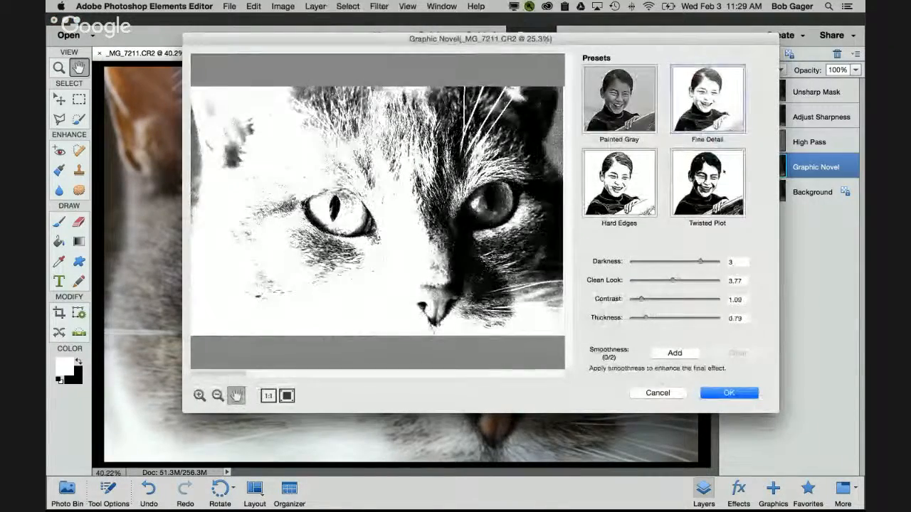
{"action": "left_click", "coordinate": [620, 183]}
{"action": "left_click", "coordinate": [619, 183]}
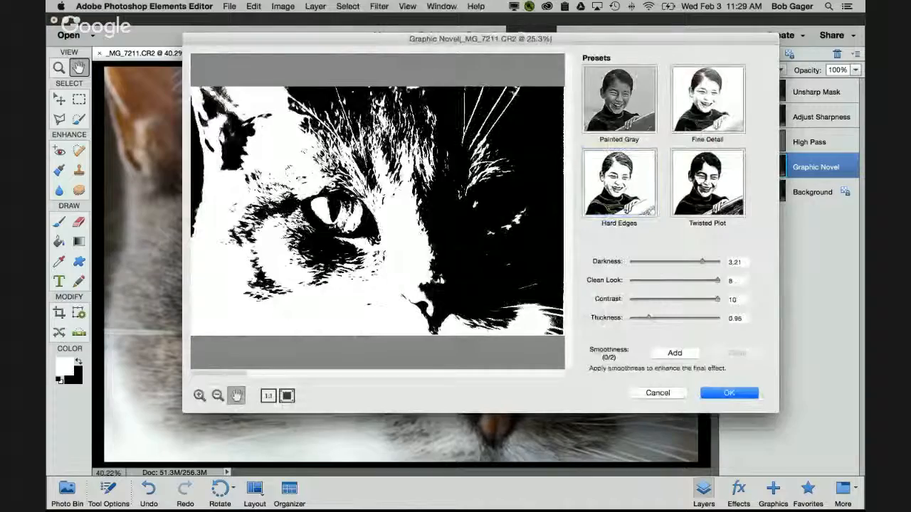
{"action": "left_click", "coordinate": [707, 183]}
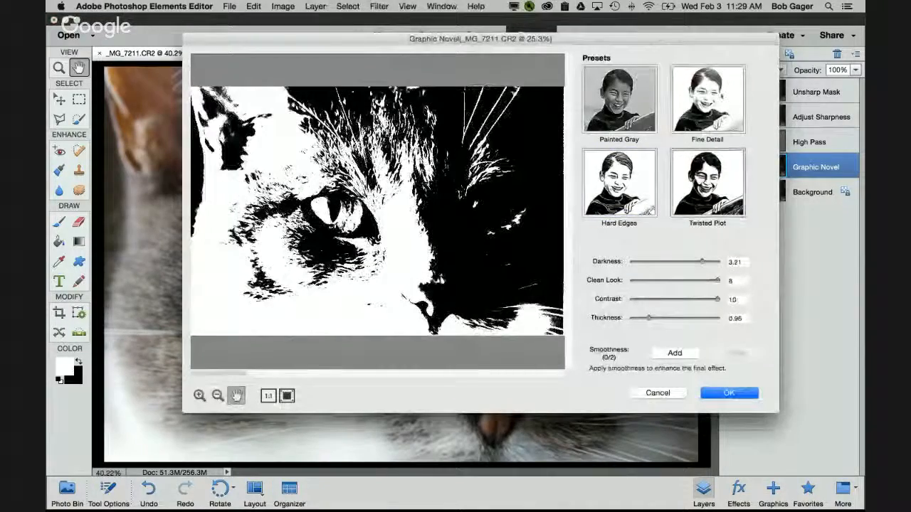
{"action": "left_click", "coordinate": [619, 100]}
{"action": "left_click", "coordinate": [642, 180]}
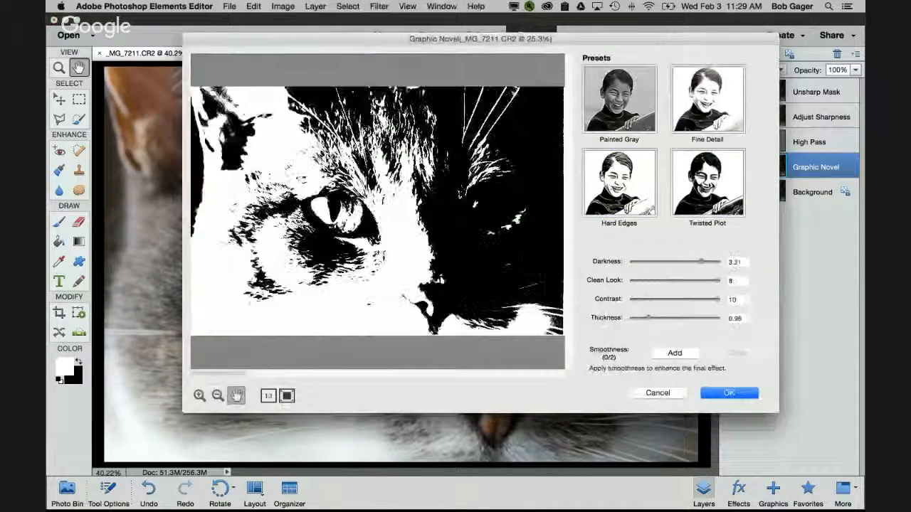
{"action": "left_click", "coordinate": [640, 182]}
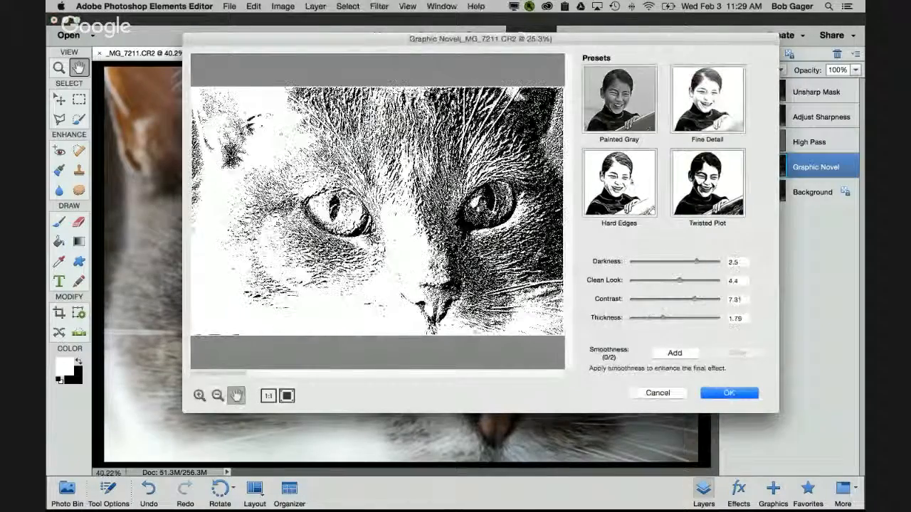
{"action": "left_click", "coordinate": [636, 96]}
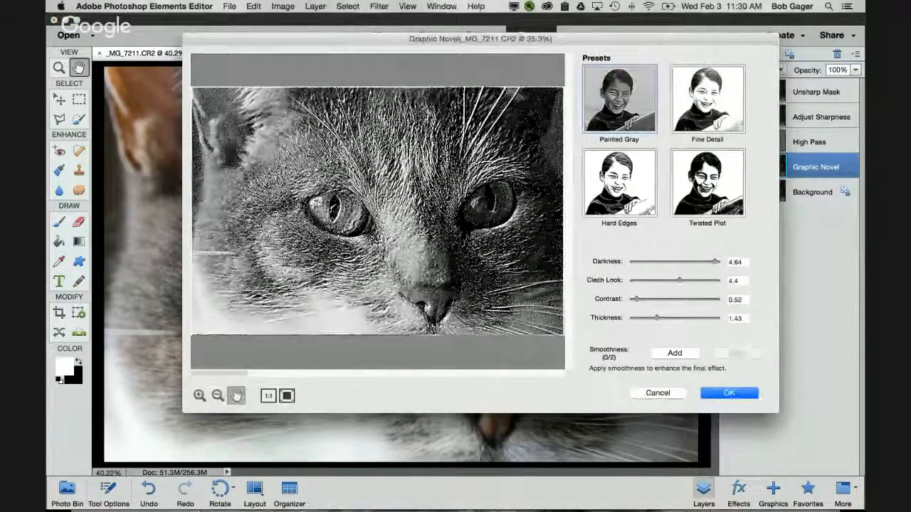
Set the filter's Clean Look to 8 and inspect the cat's eye at 100% in the preview
{"action": "left_click_drag", "start_coordinate": [680, 281], "coordinate": [717, 281]}
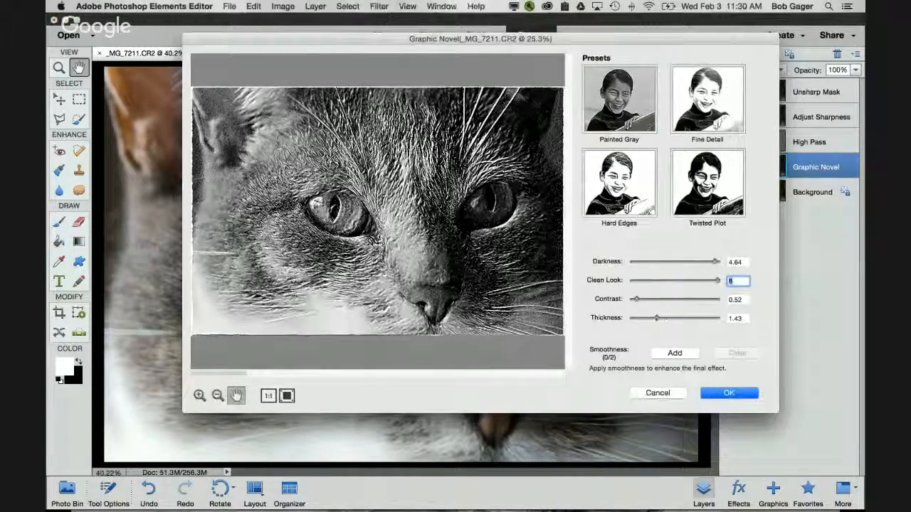
{"action": "left_click", "coordinate": [267, 395]}
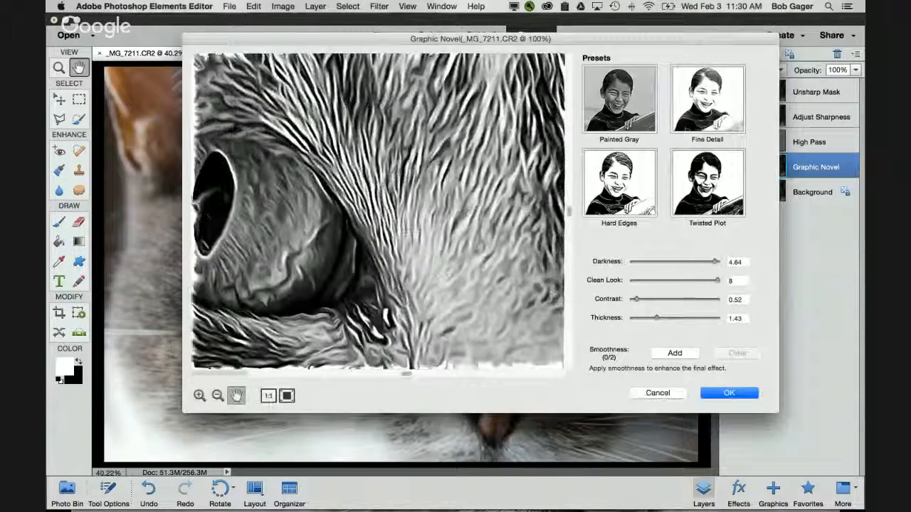
{"action": "left_click_drag", "start_coordinate": [269, 251], "coordinate": [397, 261]}
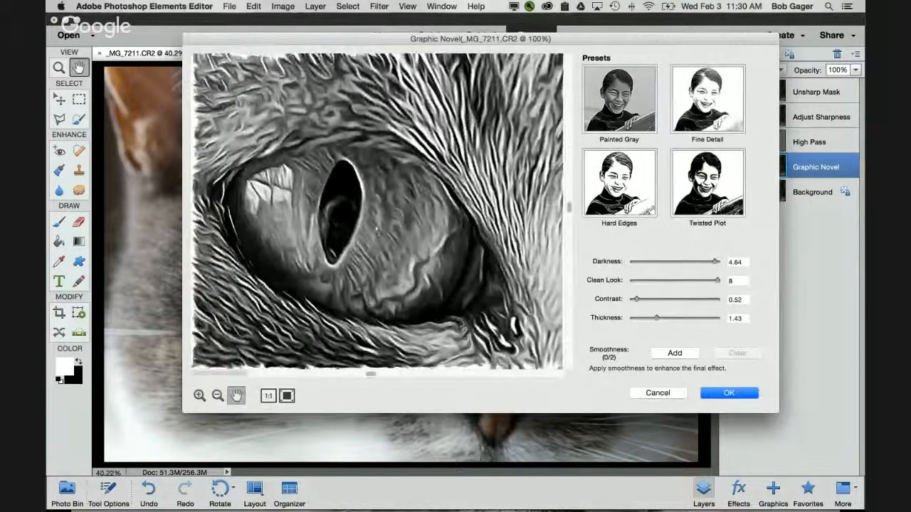
{"action": "left_click_drag", "start_coordinate": [376, 228], "coordinate": [448, 246]}
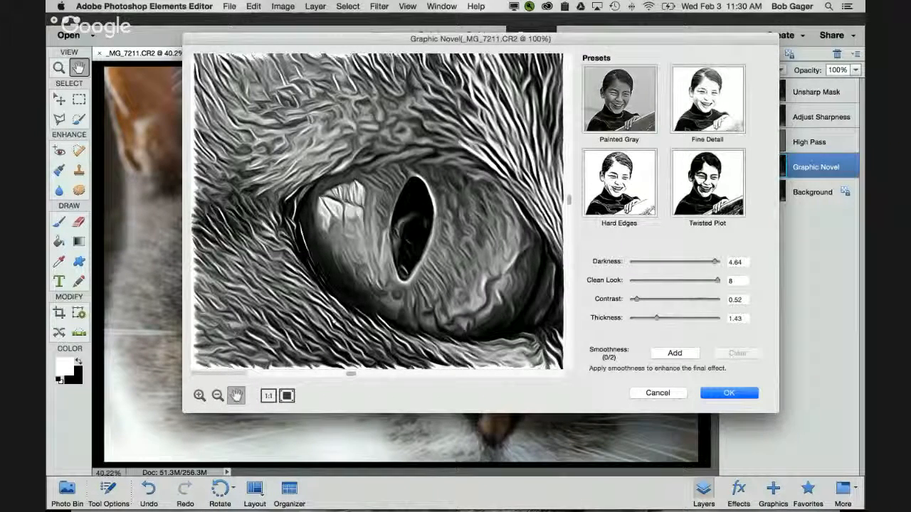
Set Thickness to 0.73, add two levels of smoothness and apply the Graphic Novel filter
{"action": "mouse_move", "coordinate": [657, 319]}
{"action": "left_mouse_down"}
{"action": "mouse_move", "coordinate": [647, 319]}
{"action": "mouse_move", "coordinate": [696, 320]}
{"action": "mouse_move", "coordinate": [644, 320]}
{"action": "left_mouse_up"}
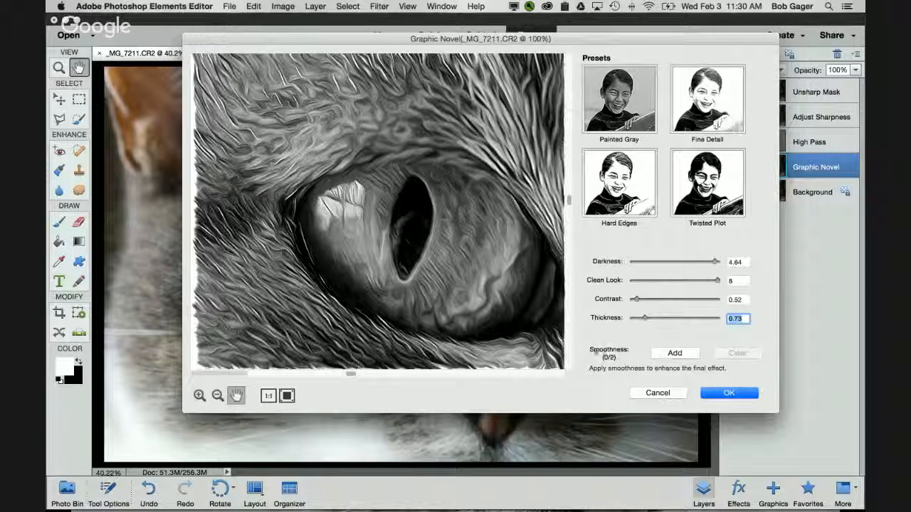
{"action": "left_click", "coordinate": [674, 353]}
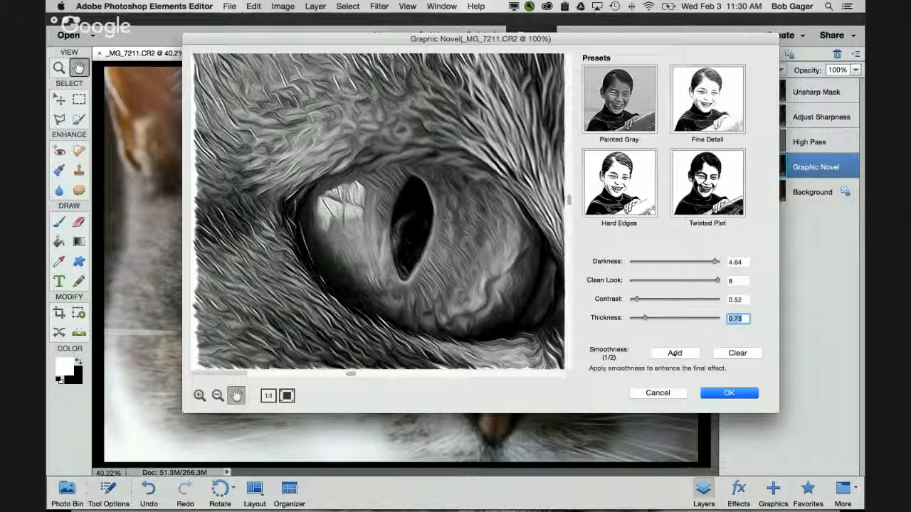
{"action": "left_click", "coordinate": [674, 354]}
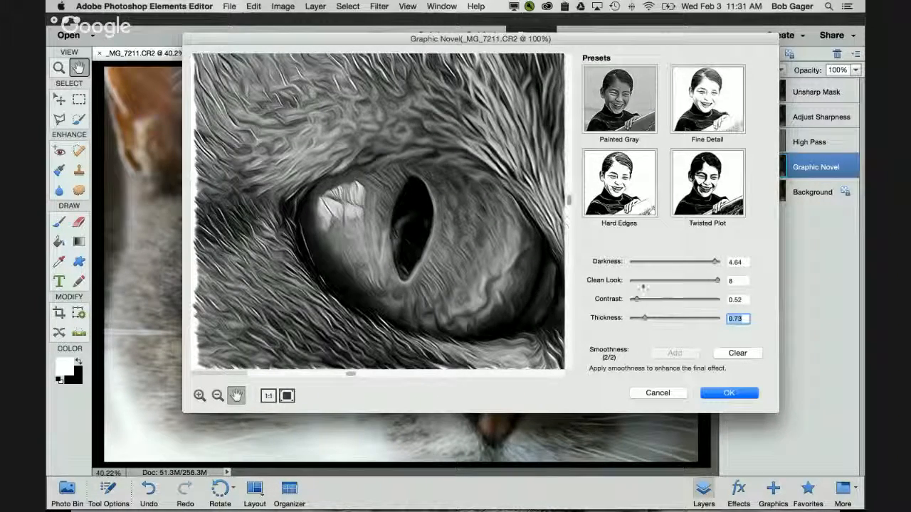
{"action": "left_click", "coordinate": [729, 394]}
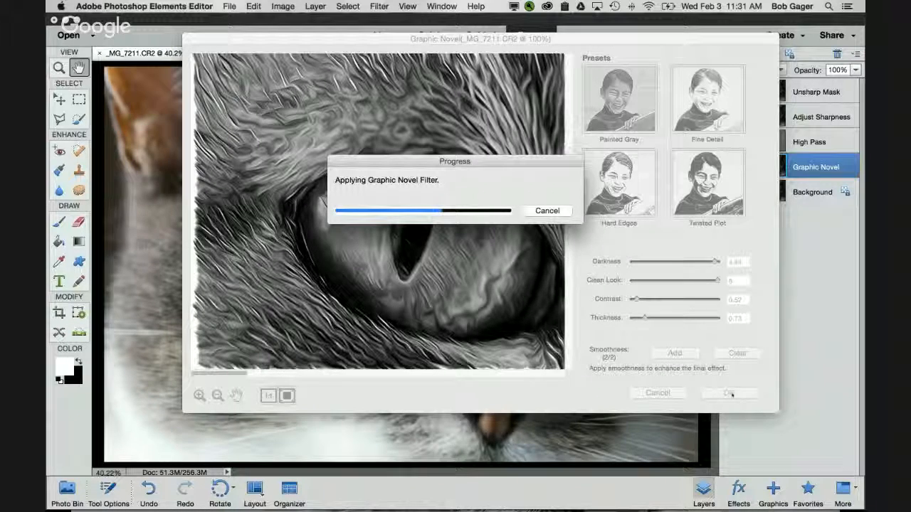
Switch to the Google Hangouts window in Safari to check the broadcast, minimise it and return to the Photoshop Elements editor
{"action": "mouse_move", "coordinate": [741, 507]}
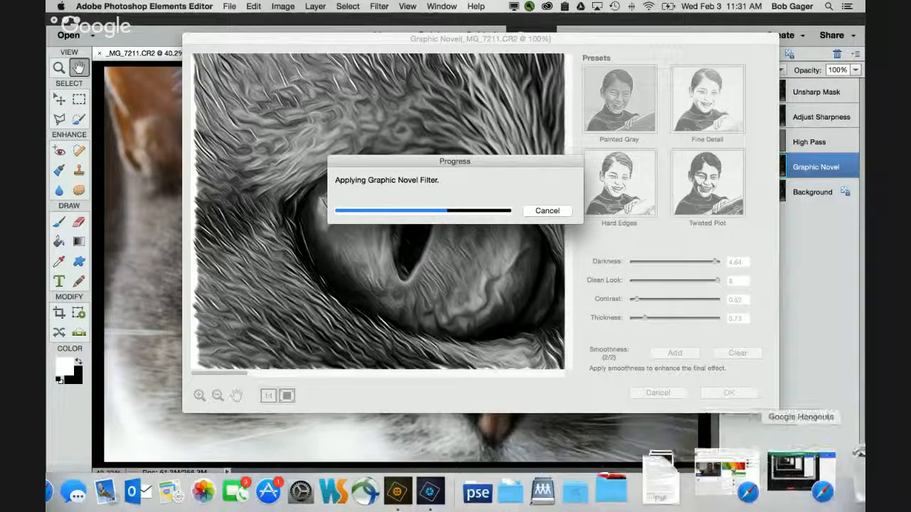
{"action": "left_click", "coordinate": [801, 469]}
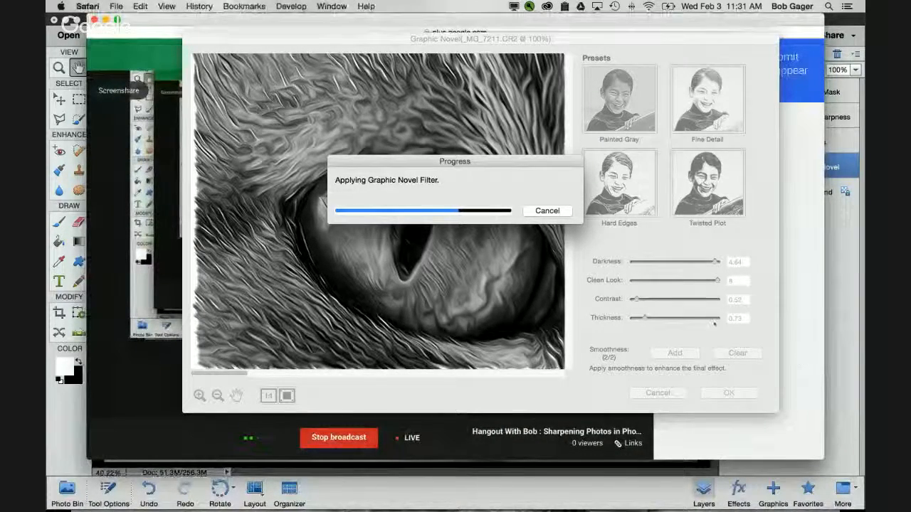
{"action": "left_click", "coordinate": [107, 20]}
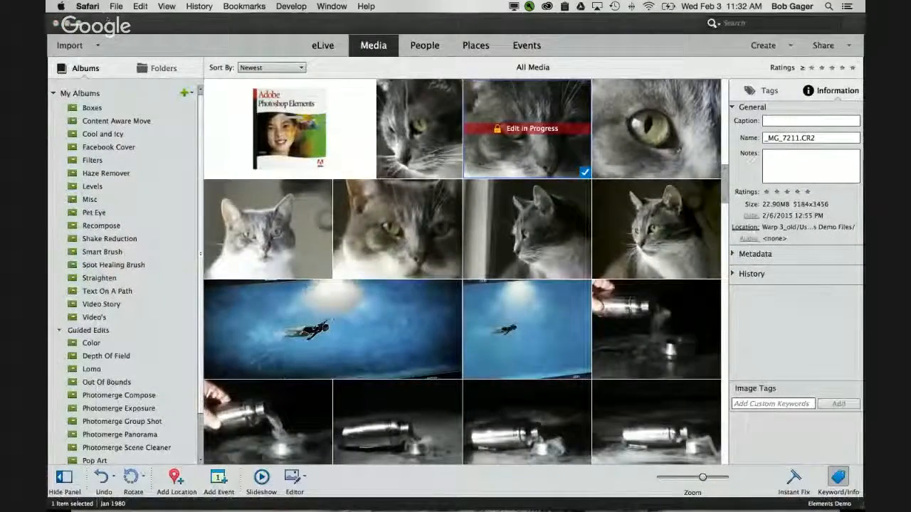
{"action": "key", "text": "super+Tab"}
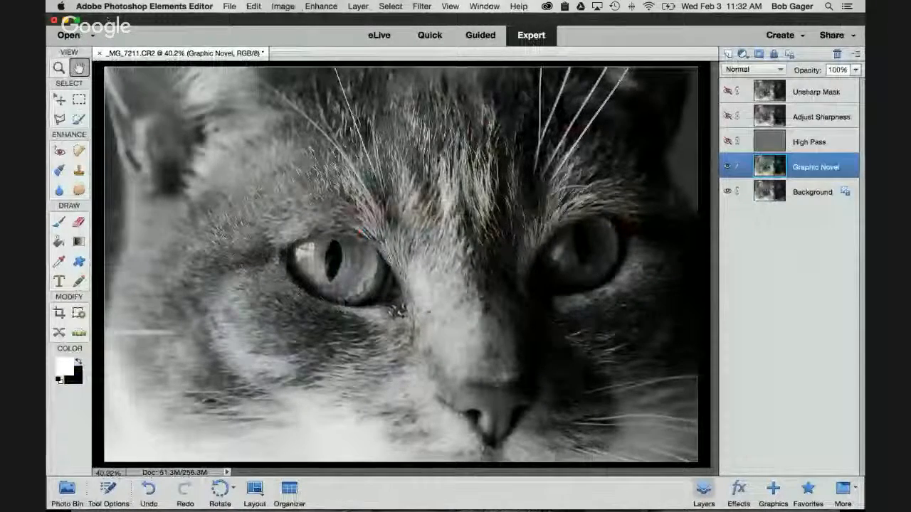
Examine the filtered detail in the cat's eye at up to 300%, then fit the whole photo in view
{"action": "double_click", "coordinate": [60, 69]}
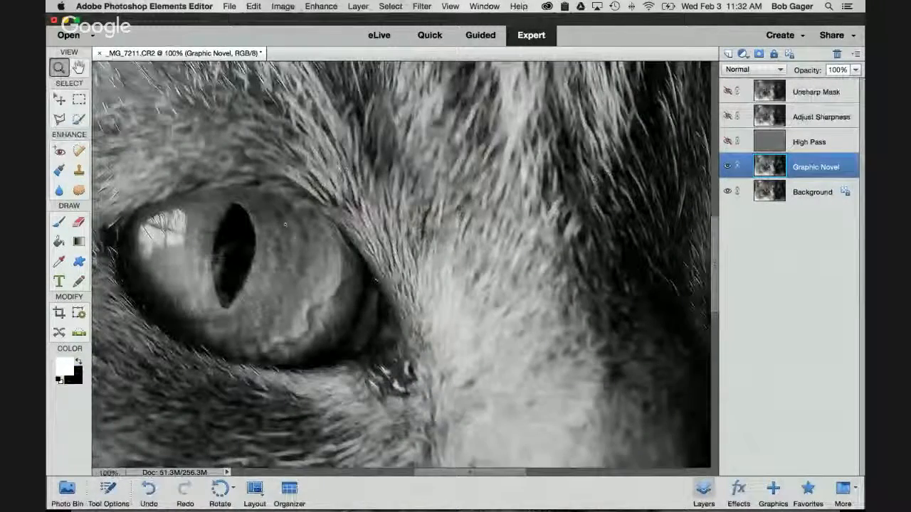
{"action": "left_click", "coordinate": [251, 237]}
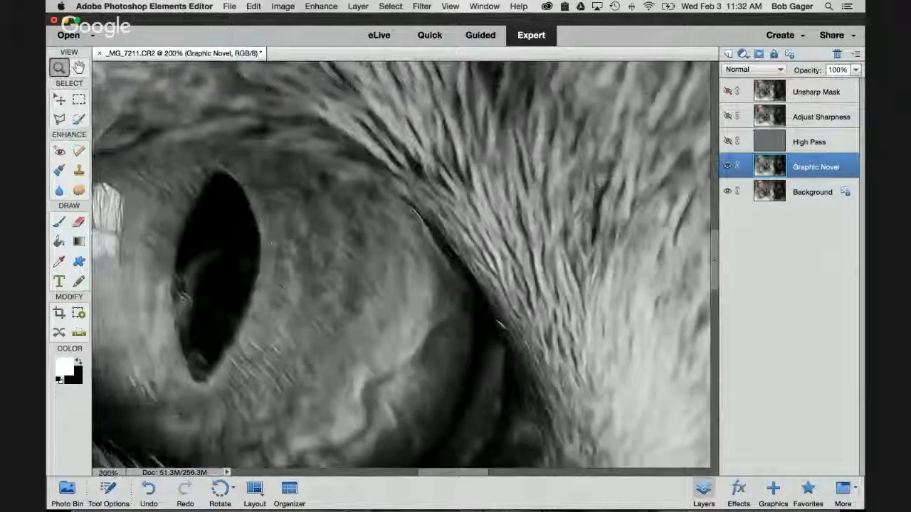
{"action": "left_click", "coordinate": [251, 237]}
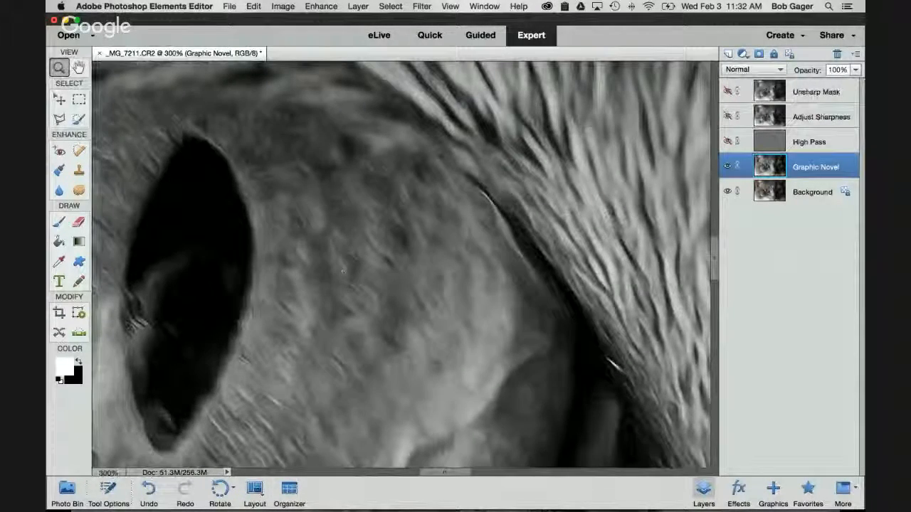
{"action": "double_click", "coordinate": [78, 68]}
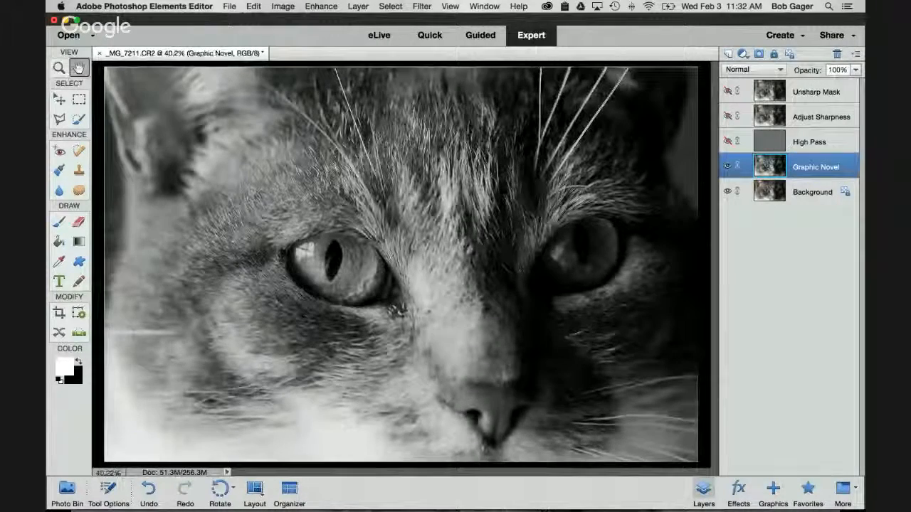
Set the Graphic Novel layer's blend mode to Luminosity and inspect the cat's eye at 200%
{"action": "left_click", "coordinate": [755, 69]}
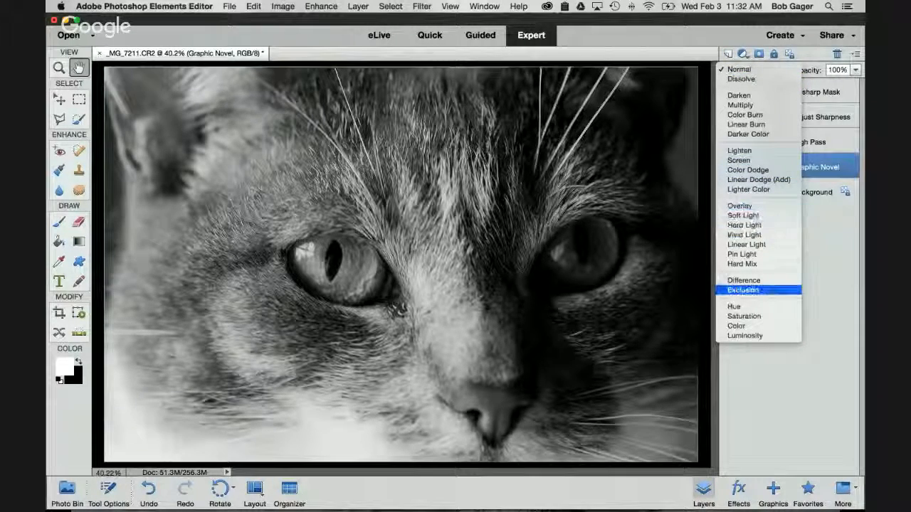
{"action": "left_click", "coordinate": [747, 336]}
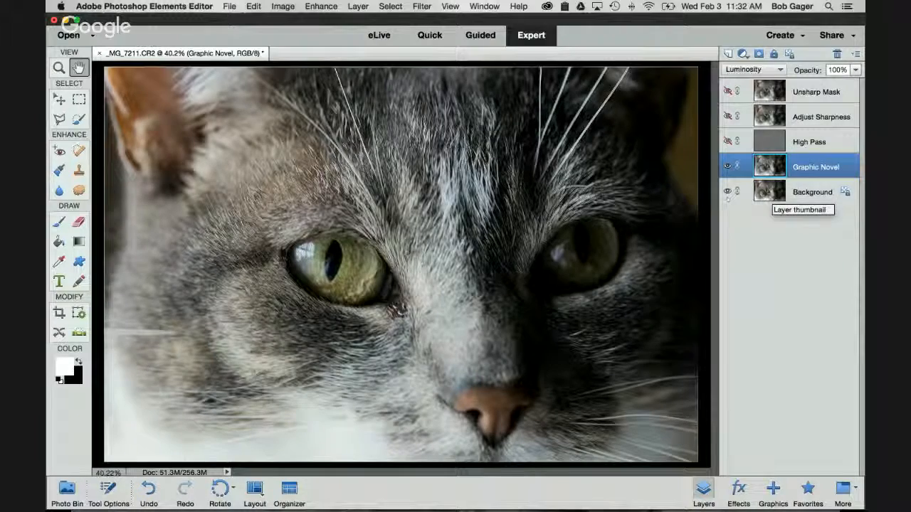
{"action": "key", "text": "z"}
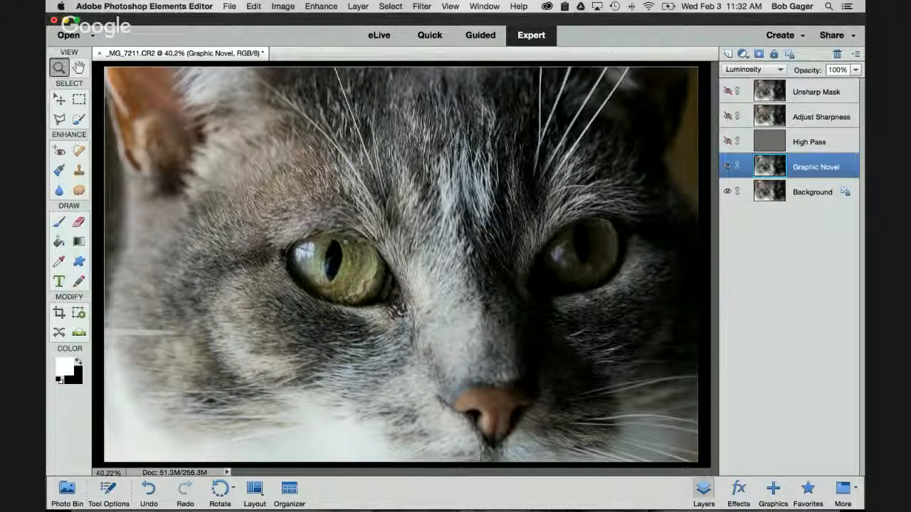
{"action": "left_click", "coordinate": [347, 245]}
{"action": "left_click", "coordinate": [435, 314]}
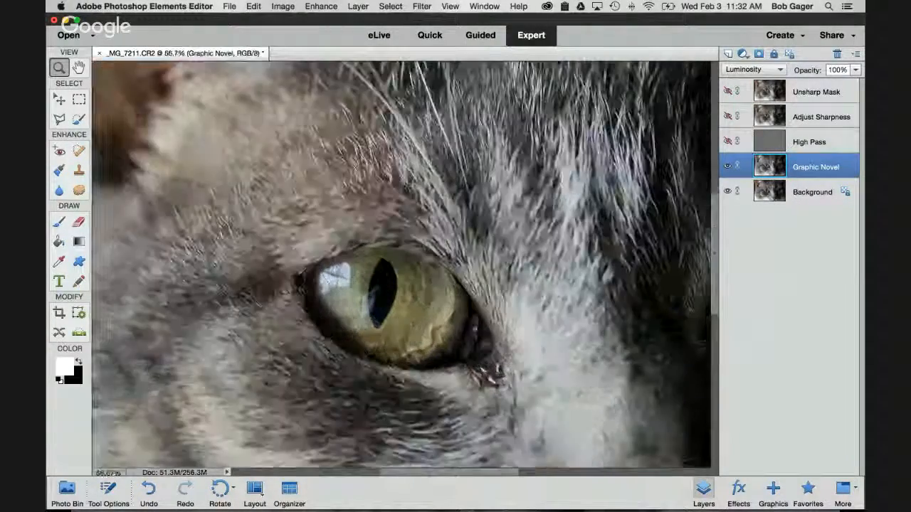
{"action": "left_click", "coordinate": [436, 313]}
{"action": "left_click", "coordinate": [441, 324]}
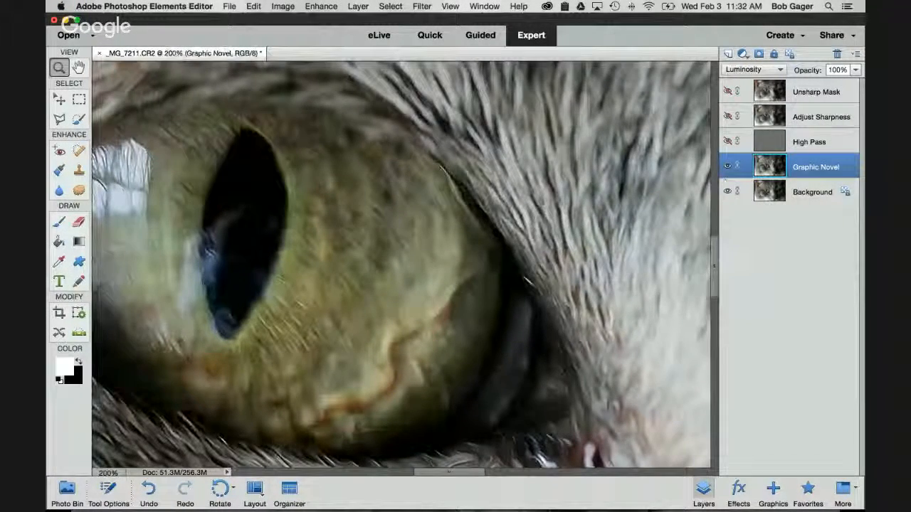
Compare the Graphic Novel layer in Normal mode, return it to Luminosity and hide the layer to view the unsharpened eye
{"action": "left_click", "coordinate": [754, 69]}
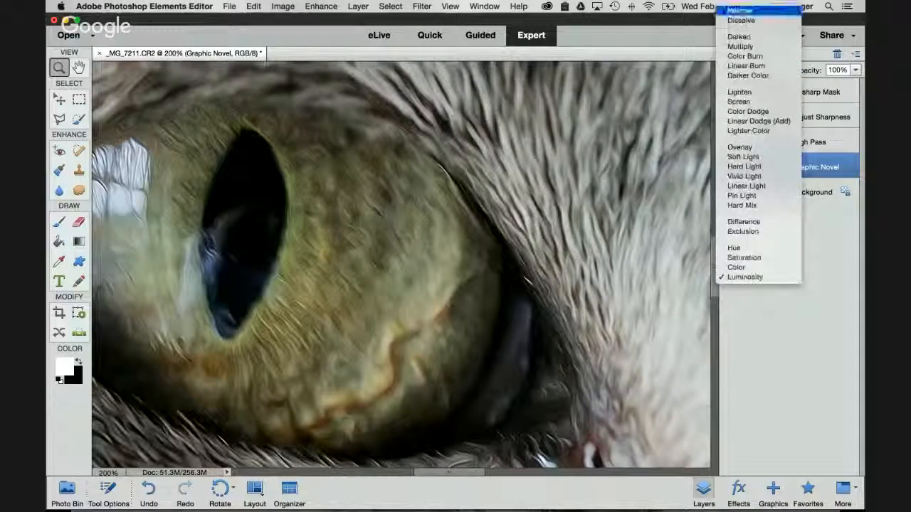
{"action": "left_click", "coordinate": [738, 10]}
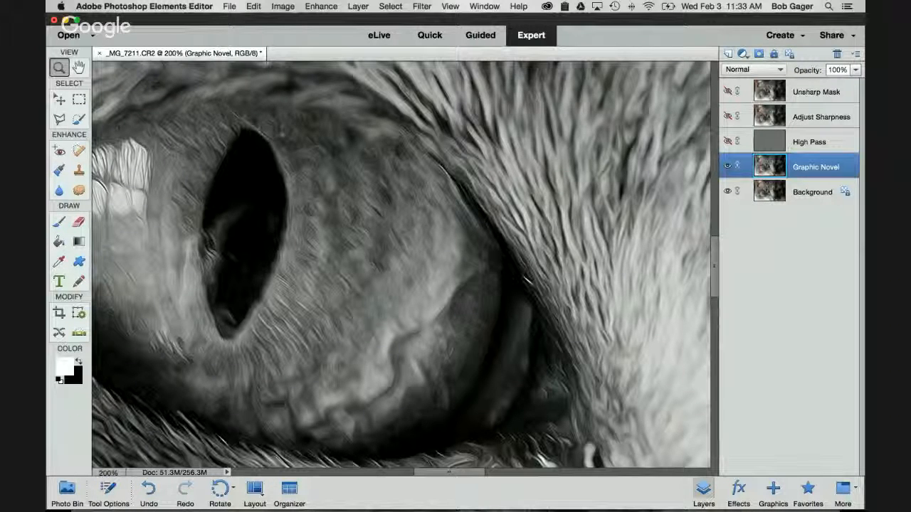
{"action": "left_click", "coordinate": [744, 67]}
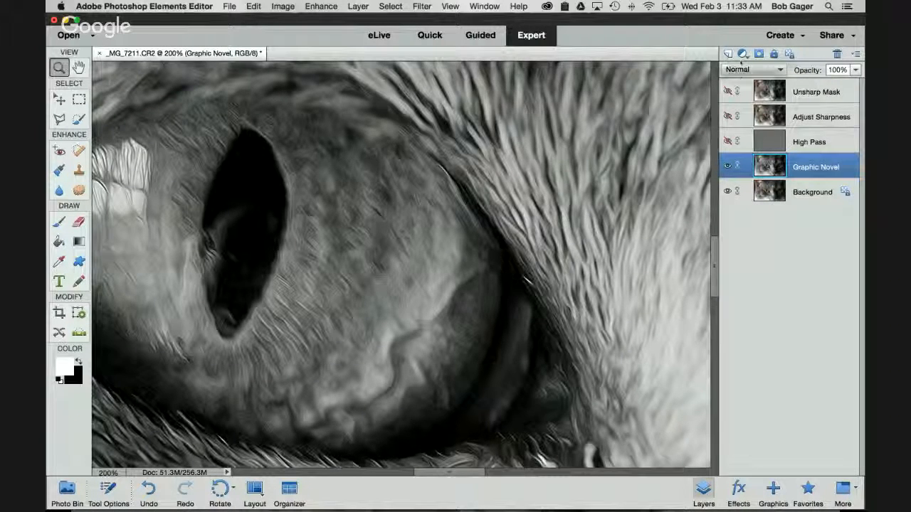
{"action": "left_click", "coordinate": [770, 335]}
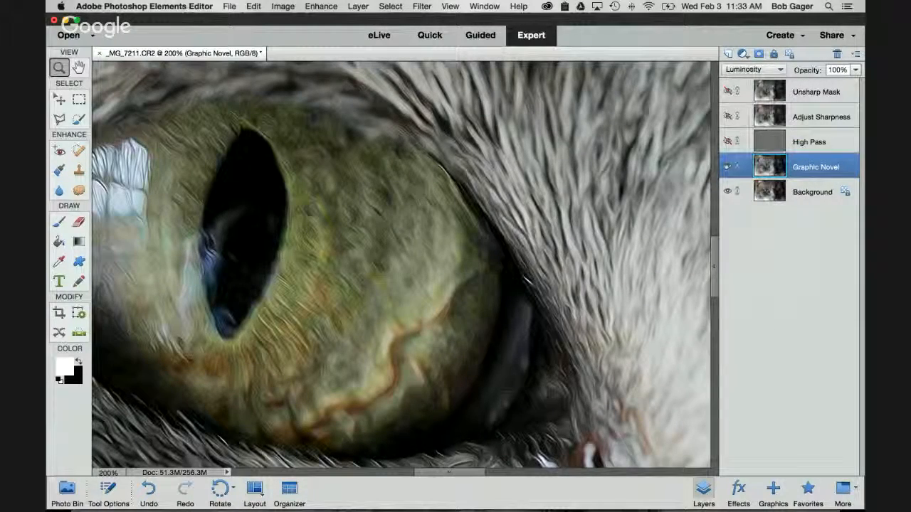
{"action": "left_click", "coordinate": [727, 166]}
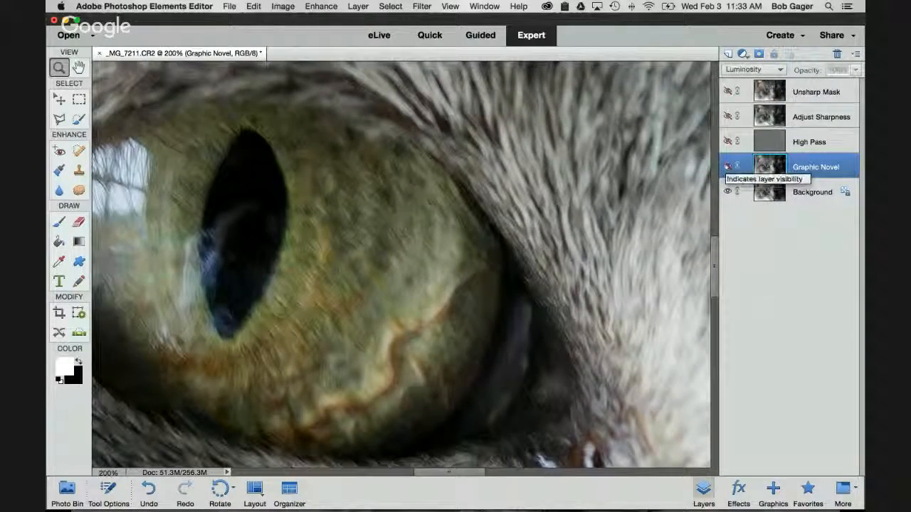
Compare the cat's eye with the Graphic Novel layer shown and hidden, then repeat the comparison on the whole photo
{"action": "left_click", "coordinate": [727, 166]}
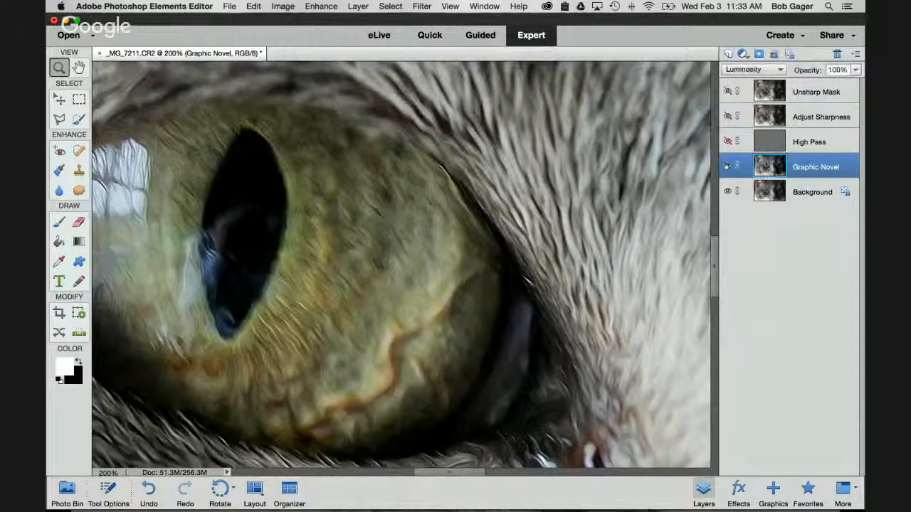
{"action": "left_click", "coordinate": [727, 167]}
{"action": "left_click", "coordinate": [726, 167]}
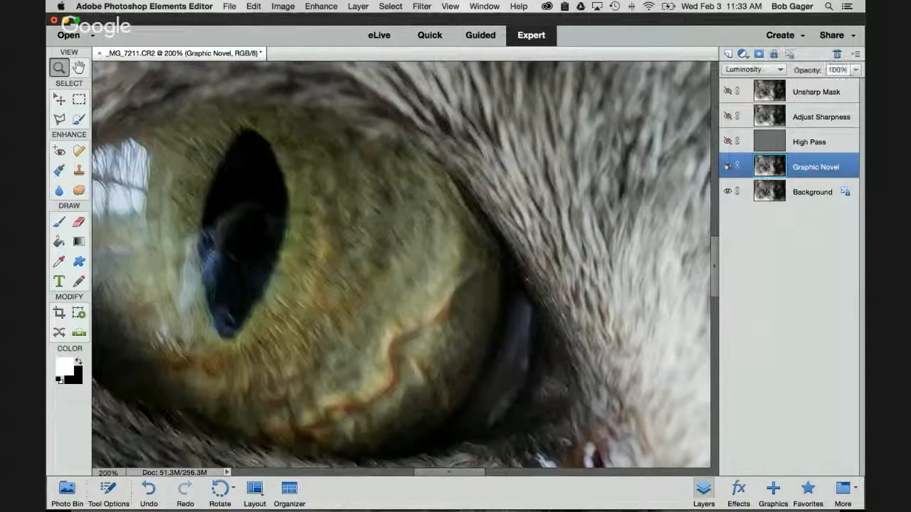
{"action": "left_click", "coordinate": [727, 167]}
{"action": "left_click", "coordinate": [727, 166]}
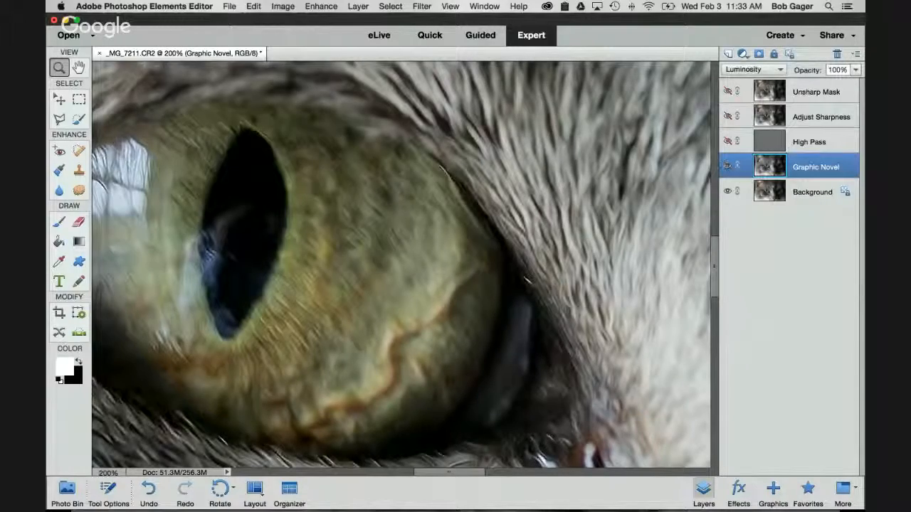
{"action": "double_click", "coordinate": [78, 67]}
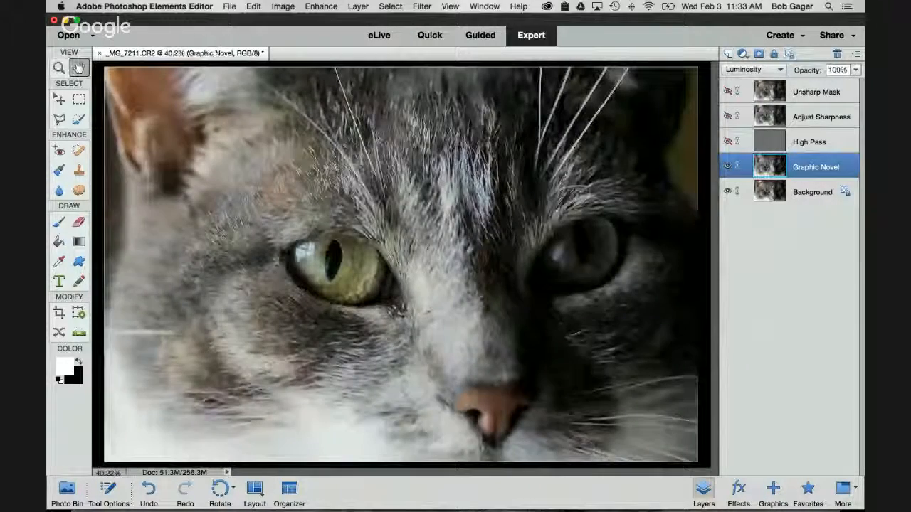
{"action": "left_click", "coordinate": [727, 167]}
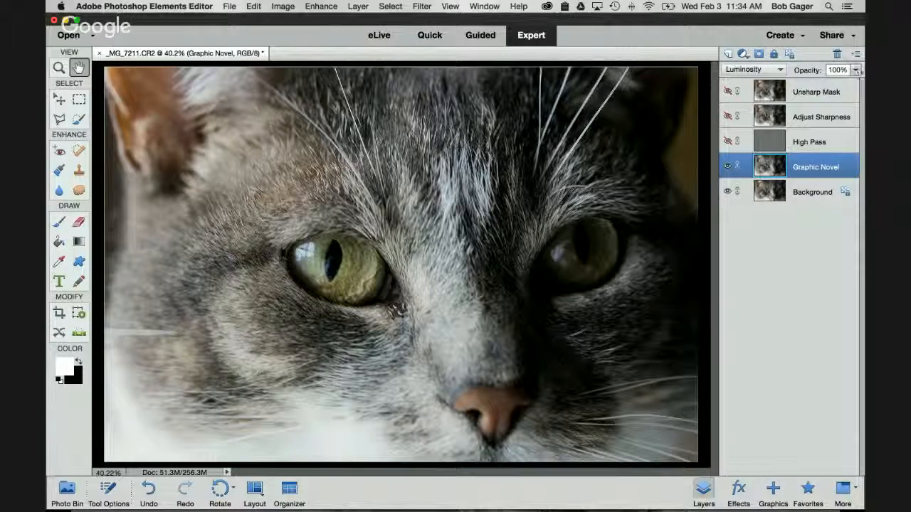
Try the Graphic Novel layer's opacity at 0% and 49%, then return it to 100%
{"action": "left_click", "coordinate": [856, 69]}
{"action": "left_click_drag", "start_coordinate": [856, 83], "coordinate": [802, 84]}
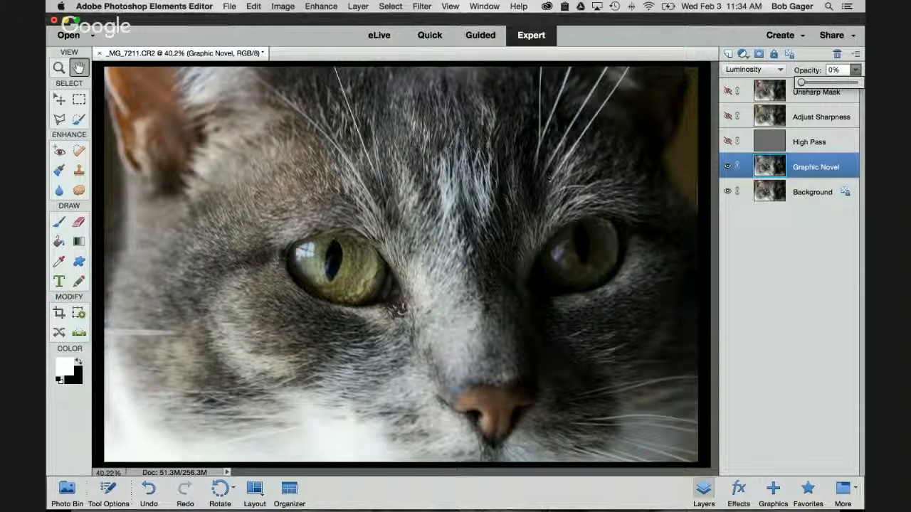
{"action": "left_click_drag", "start_coordinate": [801, 83], "coordinate": [829, 84]}
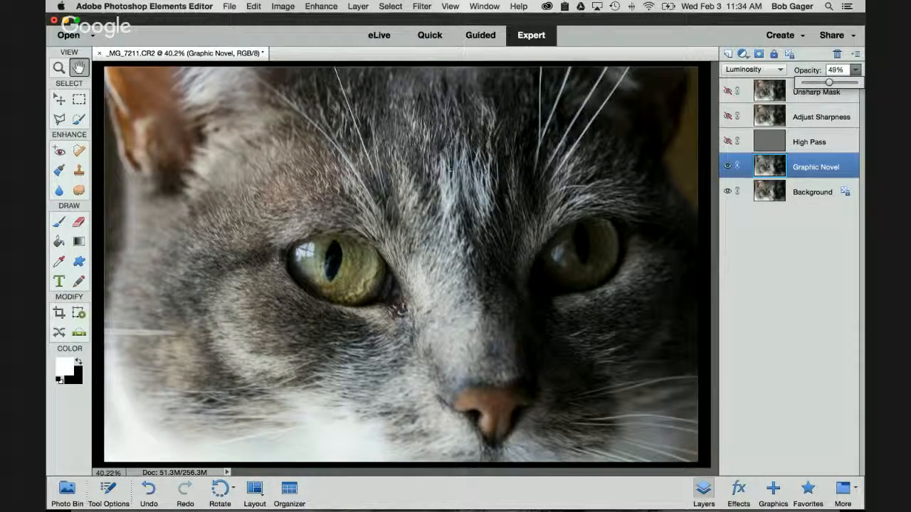
{"action": "left_click_drag", "start_coordinate": [830, 83], "coordinate": [857, 83]}
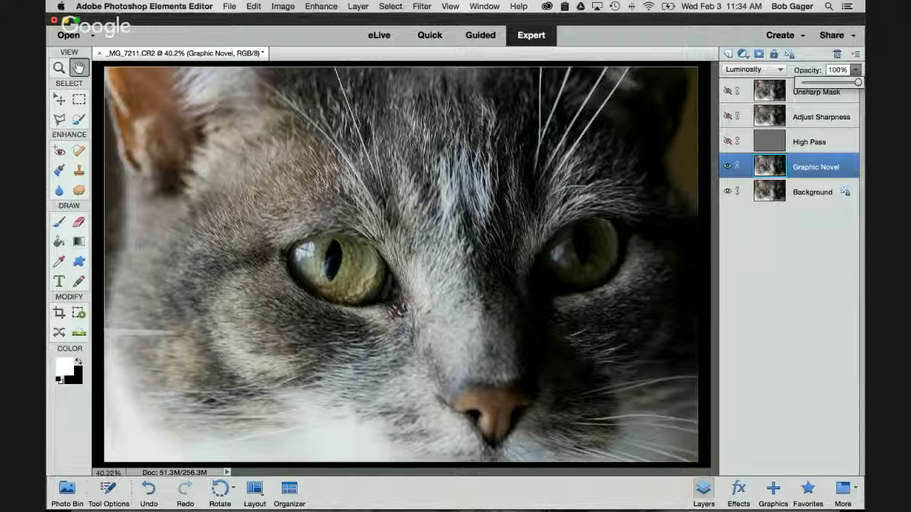
{"action": "left_click", "coordinate": [813, 262]}
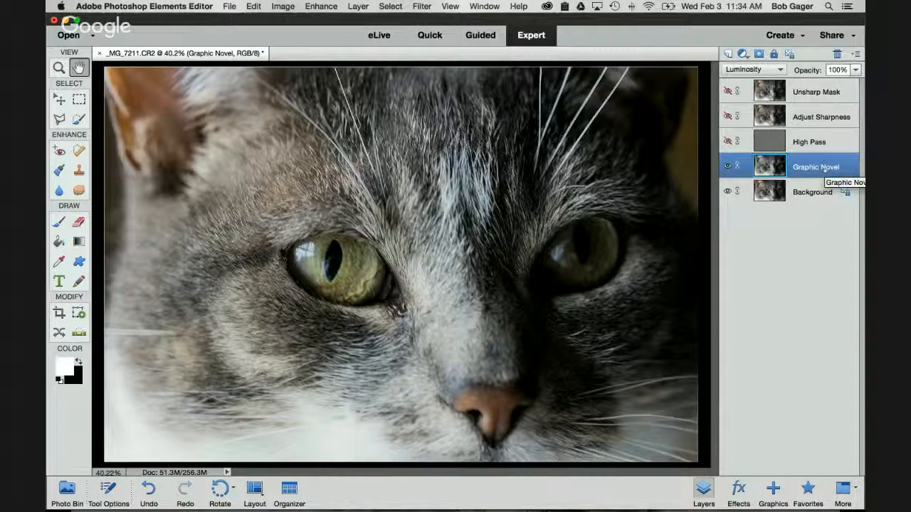
Inspect the cat's eye and surrounding fur at 100%, then hide the Graphic Novel layer to compare the unsharpened detail
{"action": "left_click", "coordinate": [60, 68]}
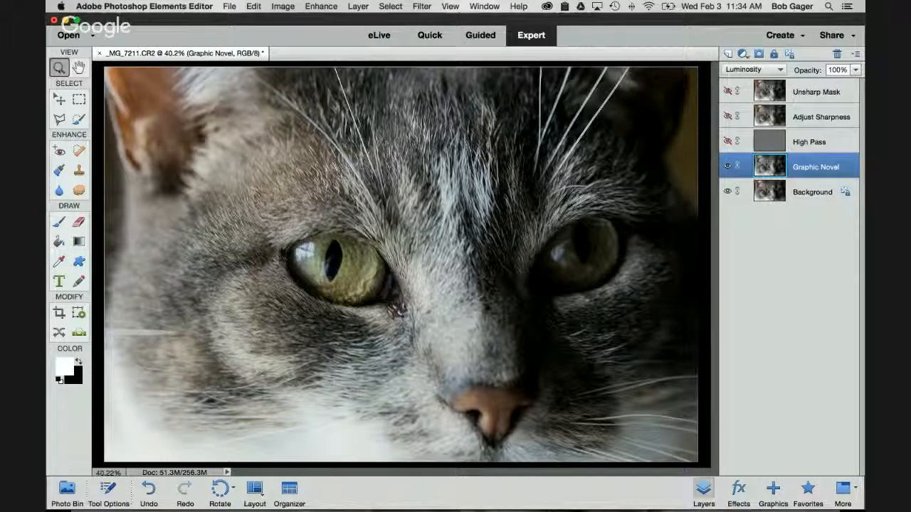
{"action": "left_click", "coordinate": [334, 185]}
{"action": "left_click", "coordinate": [407, 273]}
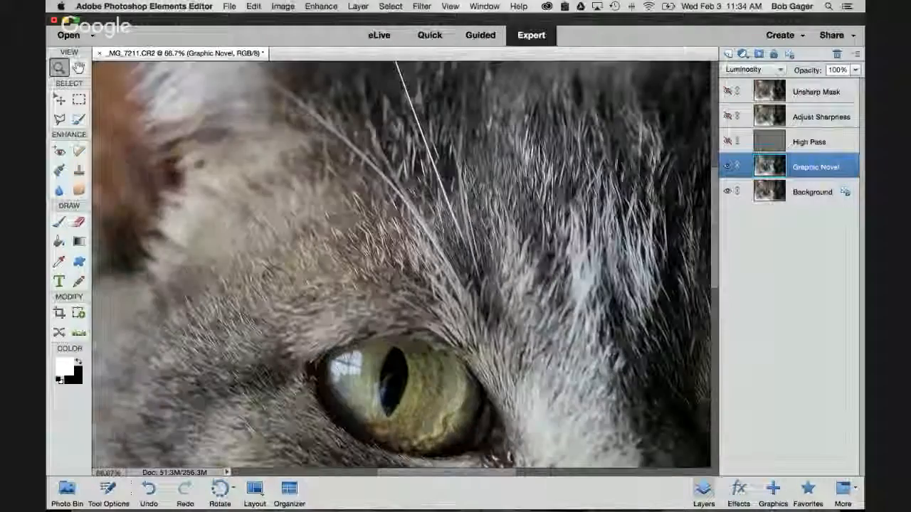
{"action": "left_click", "coordinate": [496, 375]}
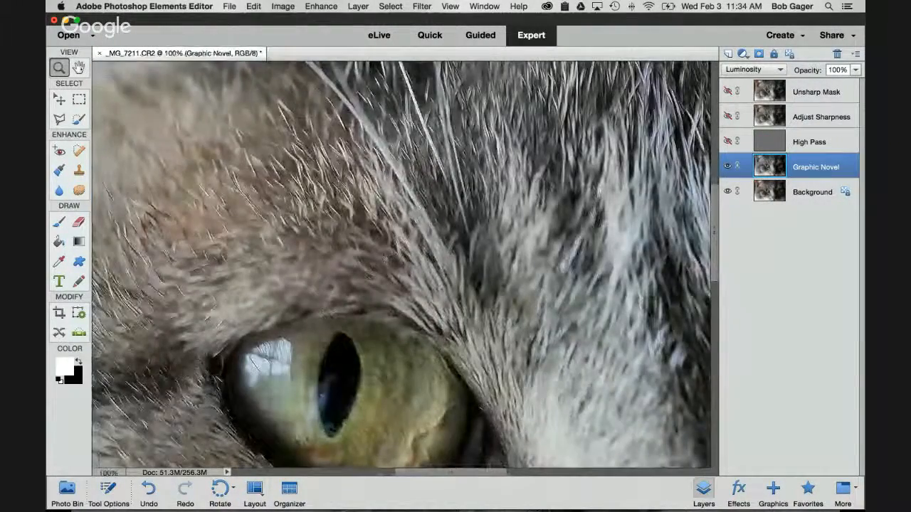
{"action": "key", "text": "space"}
{"action": "left_click_drag", "start_coordinate": [497, 374], "coordinate": [514, 290]}
{"action": "left_click_drag", "start_coordinate": [391, 171], "coordinate": [451, 193]}
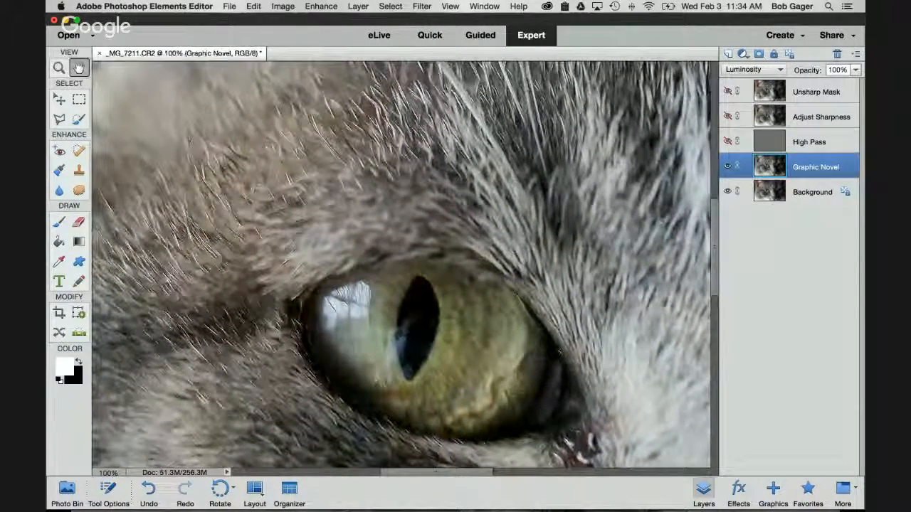
{"action": "left_click", "coordinate": [727, 166]}
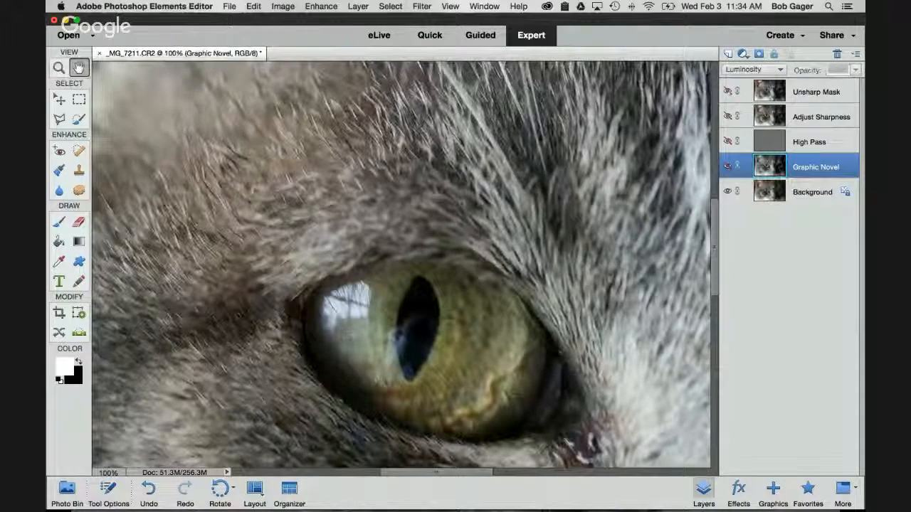
Compare the Unsharp Mask, Adjust Sharpness and High Pass layers one at a time on the eye, then show only Graphic Novel above the Background
{"action": "left_click", "coordinate": [727, 91]}
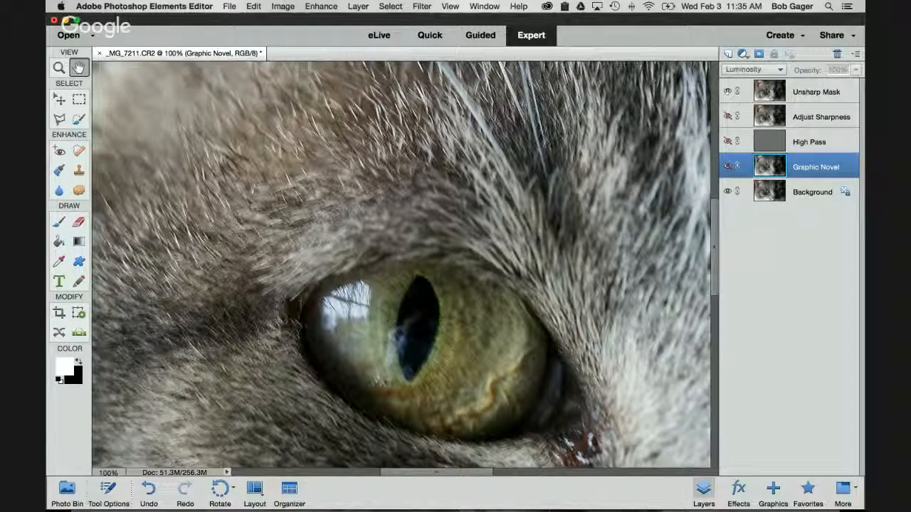
{"action": "left_click", "coordinate": [727, 92]}
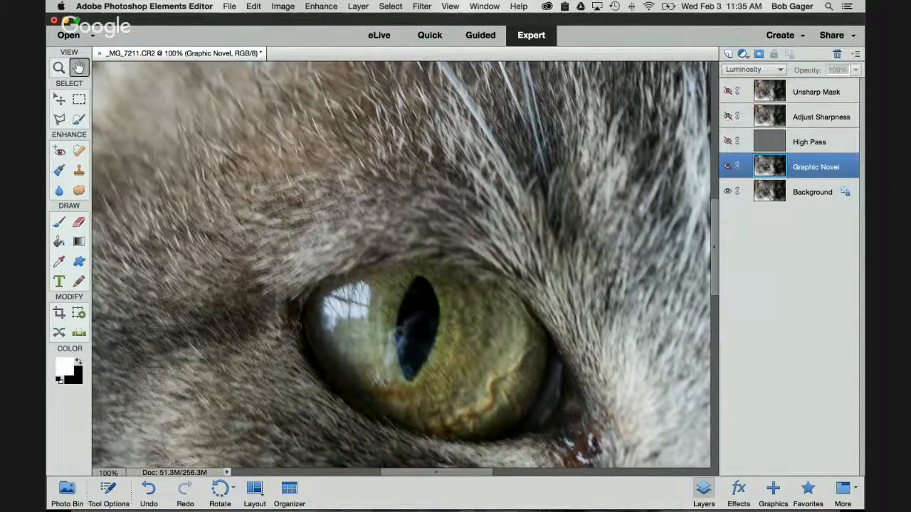
{"action": "left_click", "coordinate": [727, 117]}
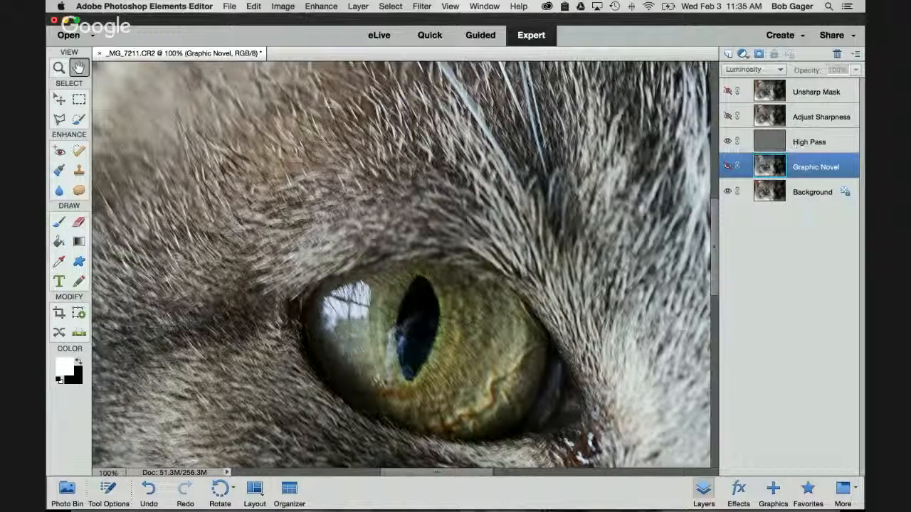
{"action": "left_click", "coordinate": [775, 142]}
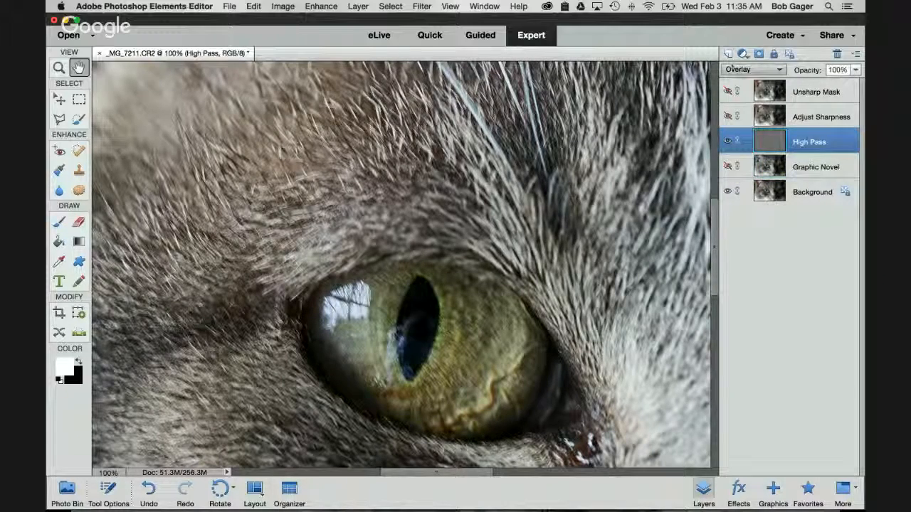
{"action": "left_click", "coordinate": [727, 141]}
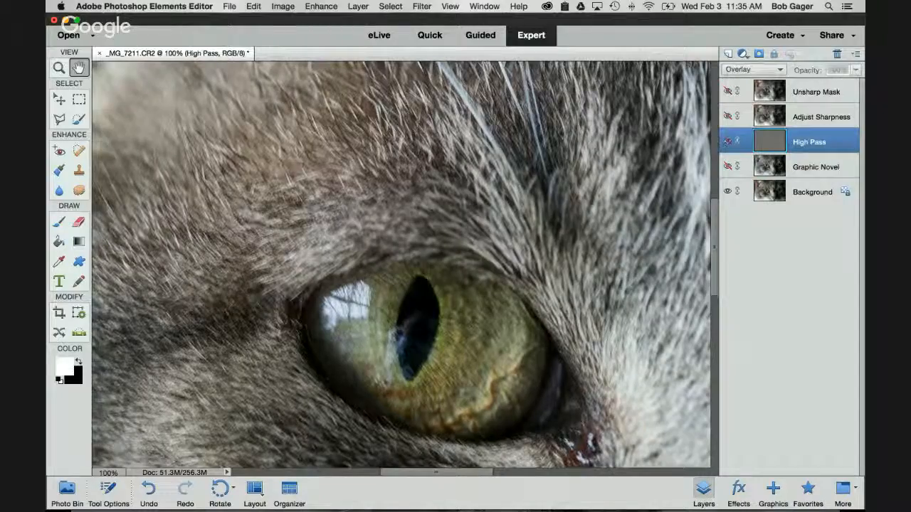
{"action": "left_click", "coordinate": [728, 142]}
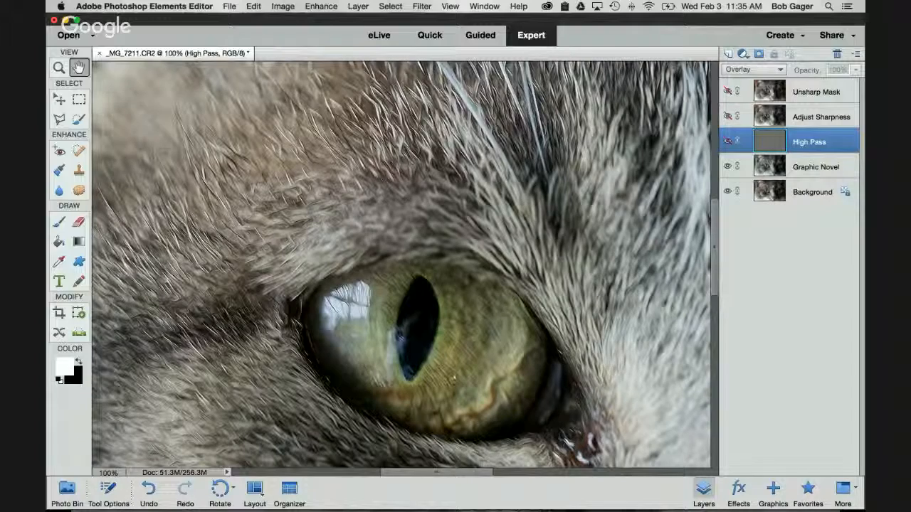
Add a layer mask to the Graphic Novel layer and turn the mask completely black to hide the sharpening
{"action": "left_click", "coordinate": [782, 166]}
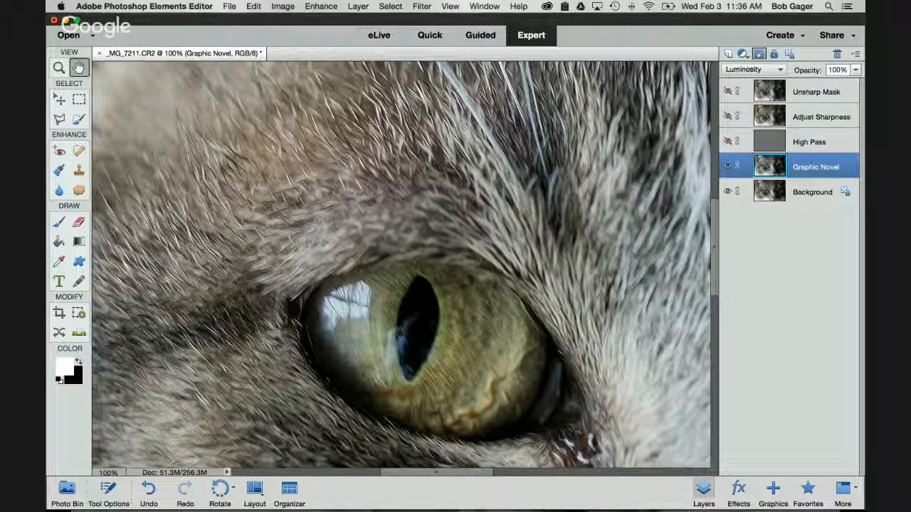
{"action": "left_click", "coordinate": [759, 54]}
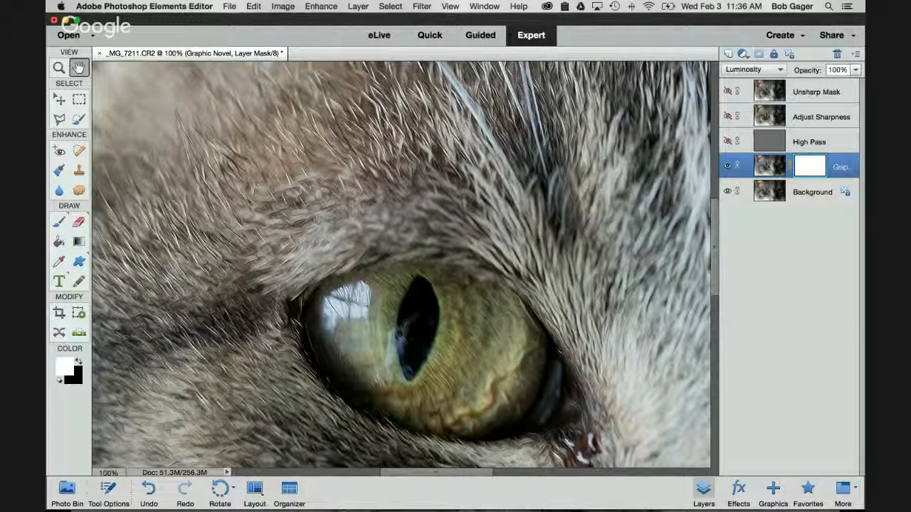
{"action": "left_click", "coordinate": [59, 241]}
{"action": "left_click", "coordinate": [78, 361]}
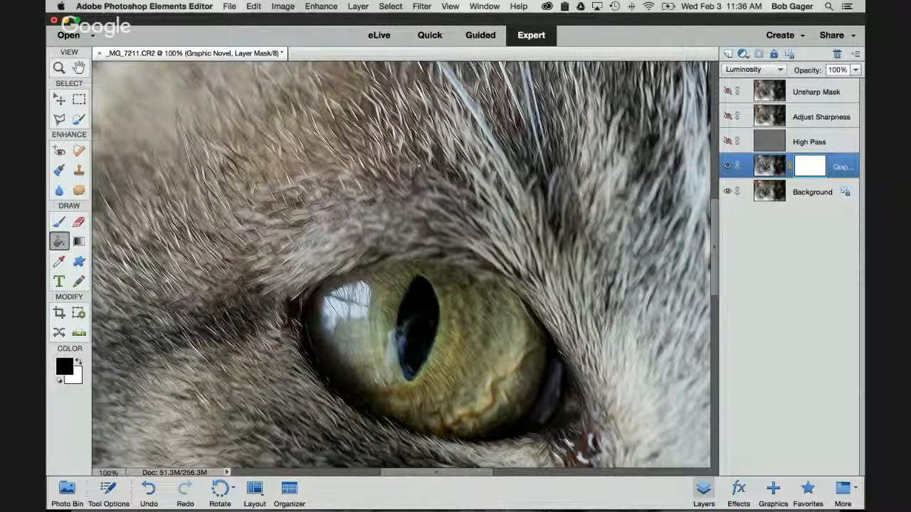
{"action": "key", "text": "super+i"}
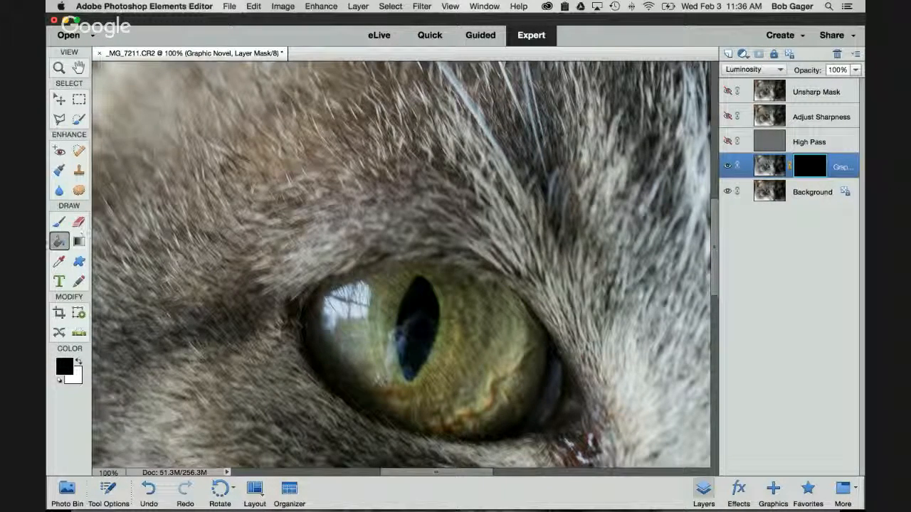
Set up the Brush with white as the foreground colour, the soft 27 px preset, a 200 px size and 100% opacity
{"action": "key", "text": "b"}
{"action": "key", "text": "x"}
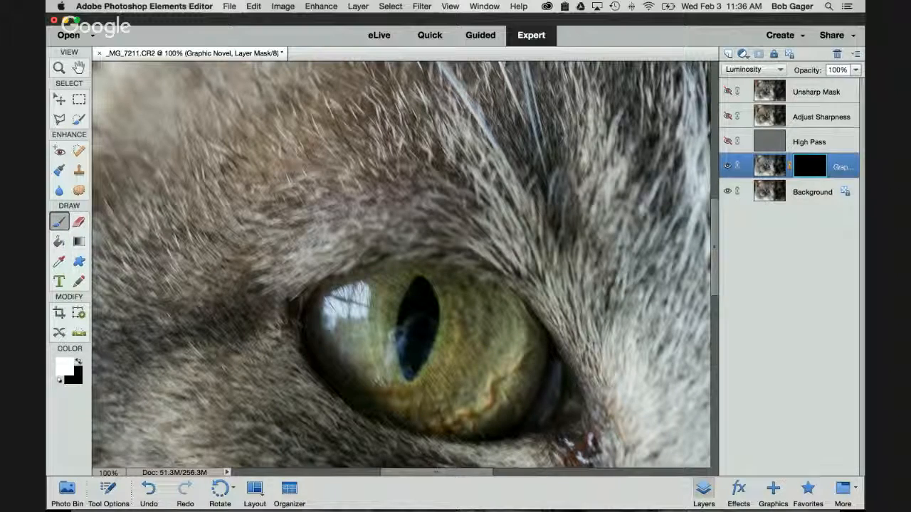
{"action": "left_click", "coordinate": [108, 493]}
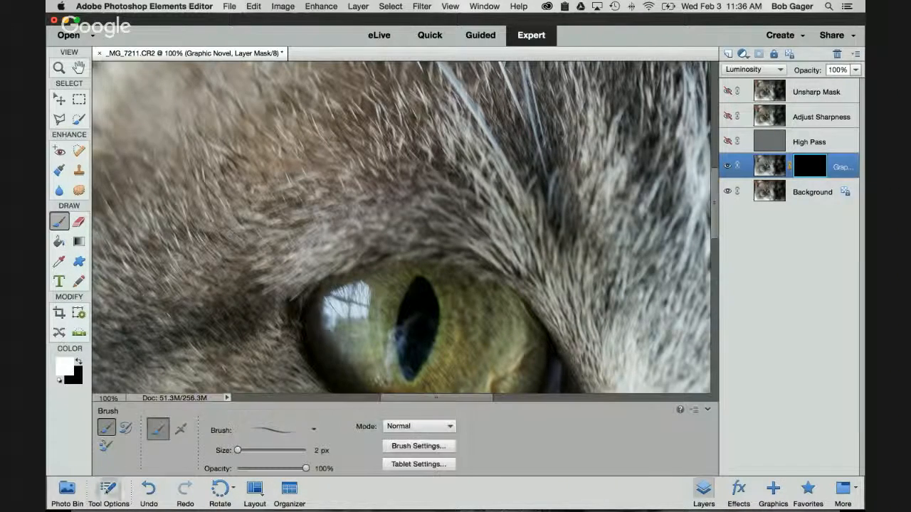
{"action": "left_click", "coordinate": [314, 430]}
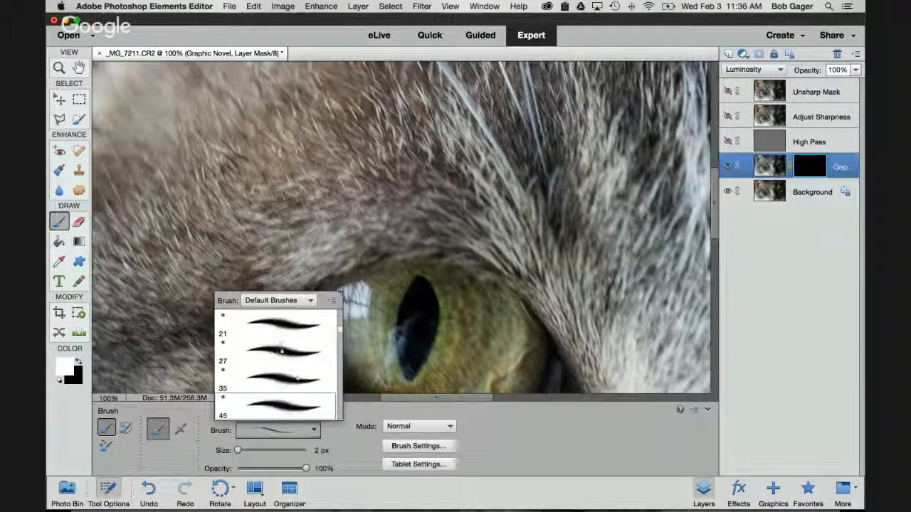
{"action": "left_click", "coordinate": [279, 349]}
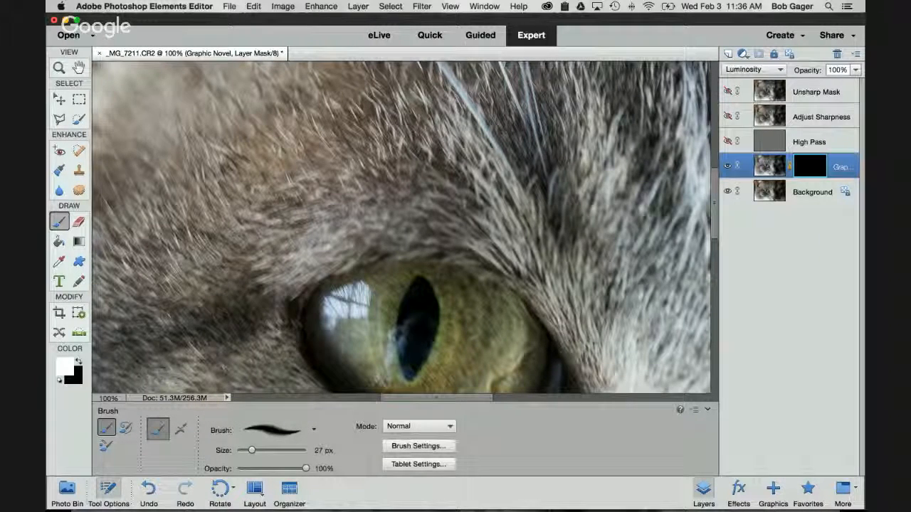
{"action": "mouse_move", "coordinate": [252, 451]}
{"action": "left_mouse_down"}
{"action": "mouse_move", "coordinate": [288, 451]}
{"action": "mouse_move", "coordinate": [280, 450]}
{"action": "left_mouse_up"}
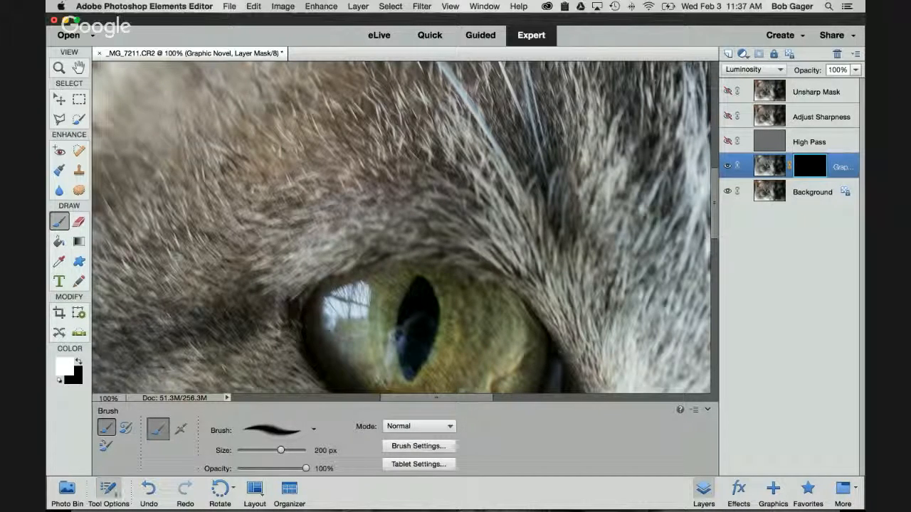
{"action": "left_click", "coordinate": [113, 495]}
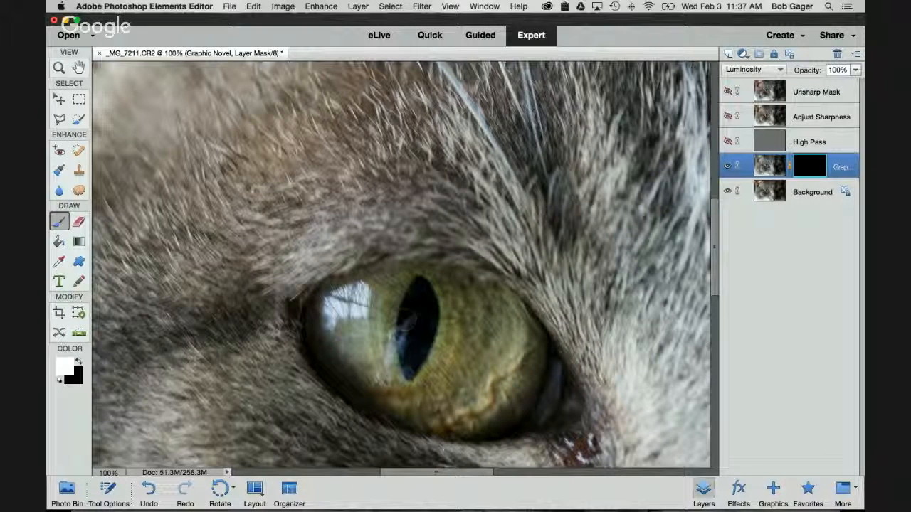
Paint white over the cat's eye on the Graphic Novel layer mask, then hide the layer to compare the result
{"action": "mouse_move", "coordinate": [423, 337]}
{"action": "left_mouse_down"}
{"action": "mouse_move", "coordinate": [408, 327]}
{"action": "mouse_move", "coordinate": [415, 361]}
{"action": "left_mouse_up"}
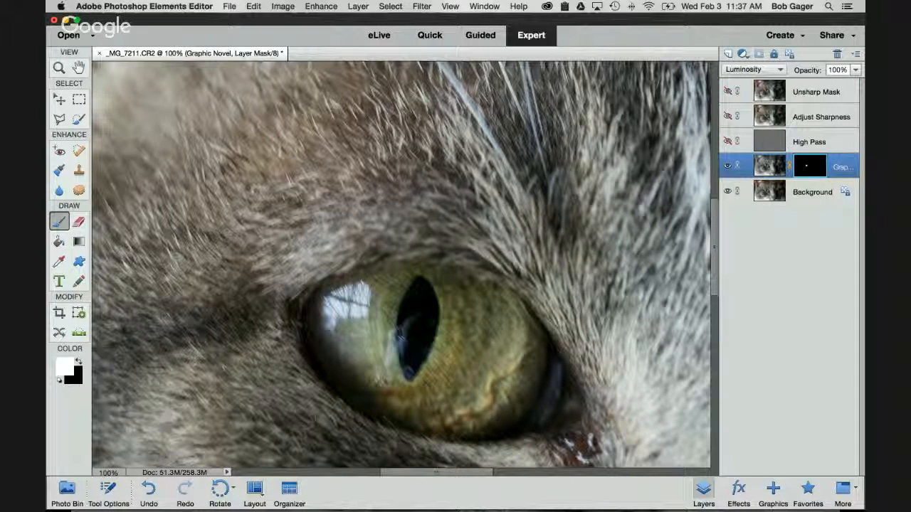
{"action": "left_click", "coordinate": [108, 492]}
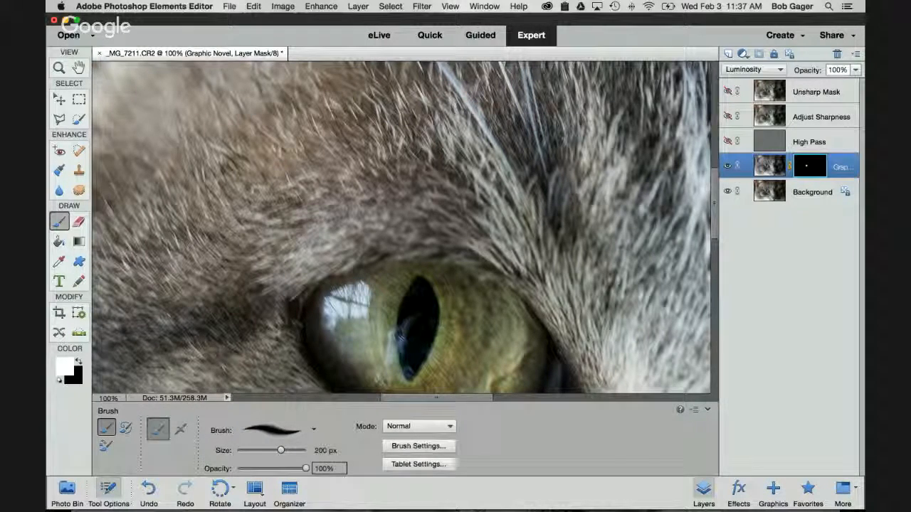
{"action": "left_click", "coordinate": [108, 492]}
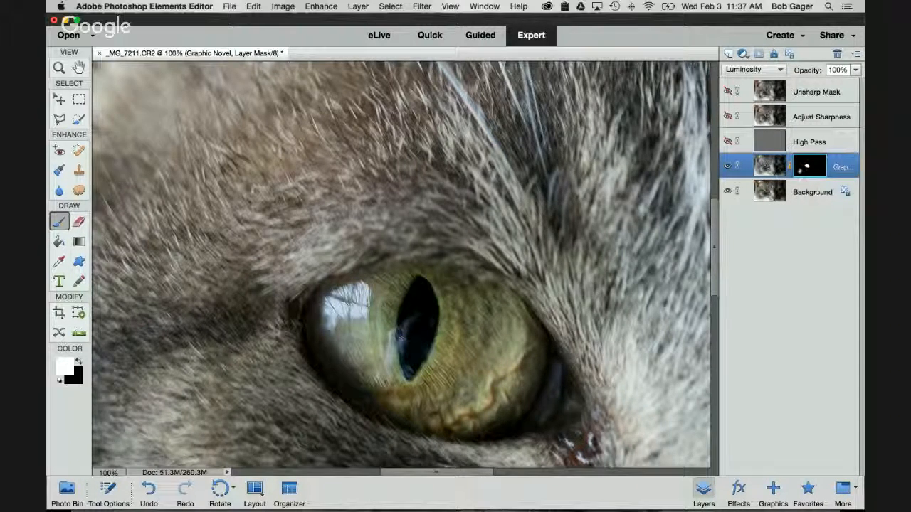
{"action": "left_click_drag", "start_coordinate": [411, 331], "coordinate": [402, 335]}
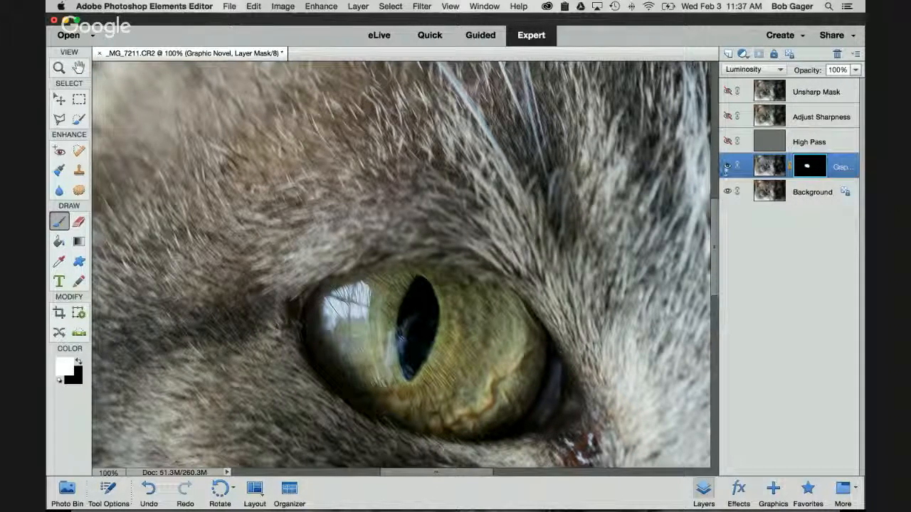
{"action": "left_click", "coordinate": [727, 165]}
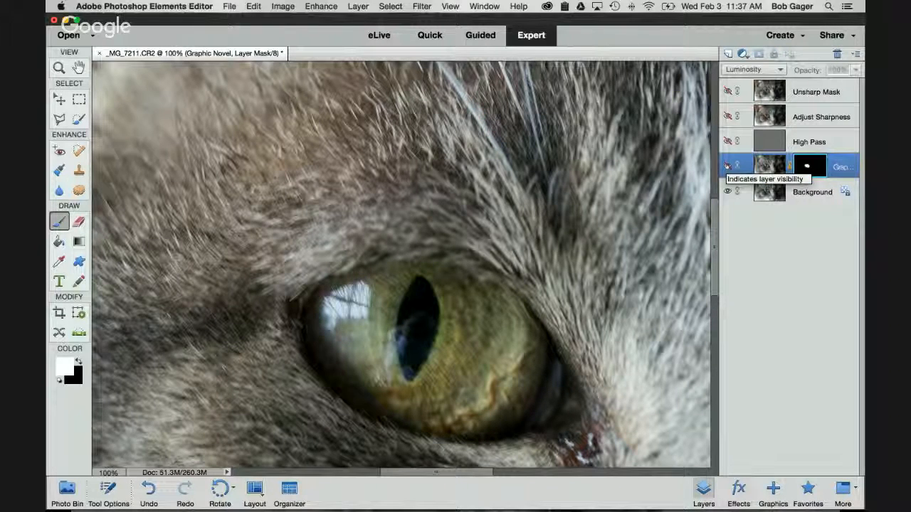
Compare the eye with the masked Graphic Novel sharpening on and off, ending with the layer visible
{"action": "left_click", "coordinate": [728, 166]}
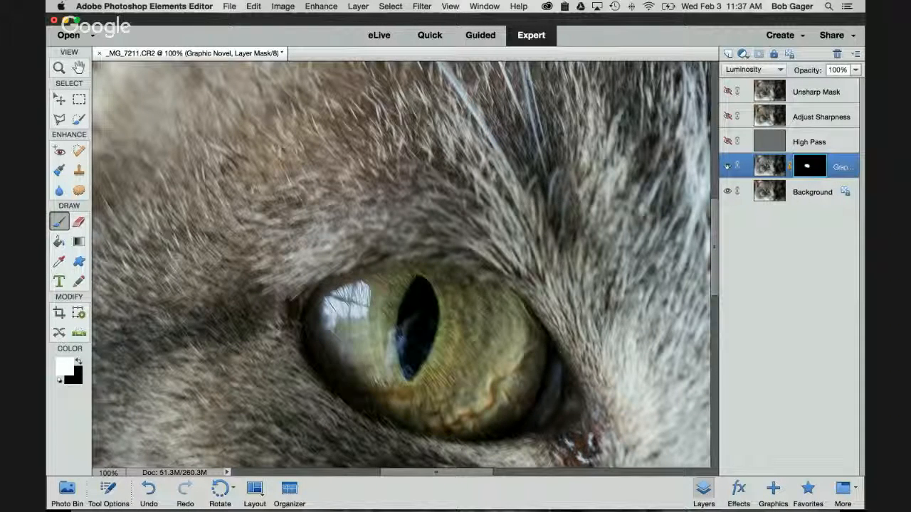
{"action": "left_click", "coordinate": [727, 166]}
{"action": "left_click", "coordinate": [727, 165]}
{"action": "left_click", "coordinate": [727, 166]}
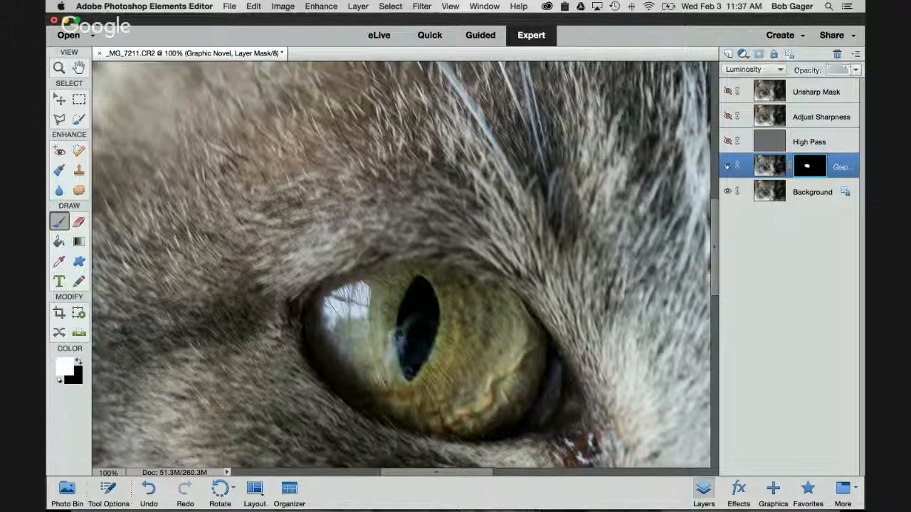
{"action": "left_click", "coordinate": [727, 166]}
{"action": "left_click", "coordinate": [727, 166]}
{"action": "left_click", "coordinate": [728, 166]}
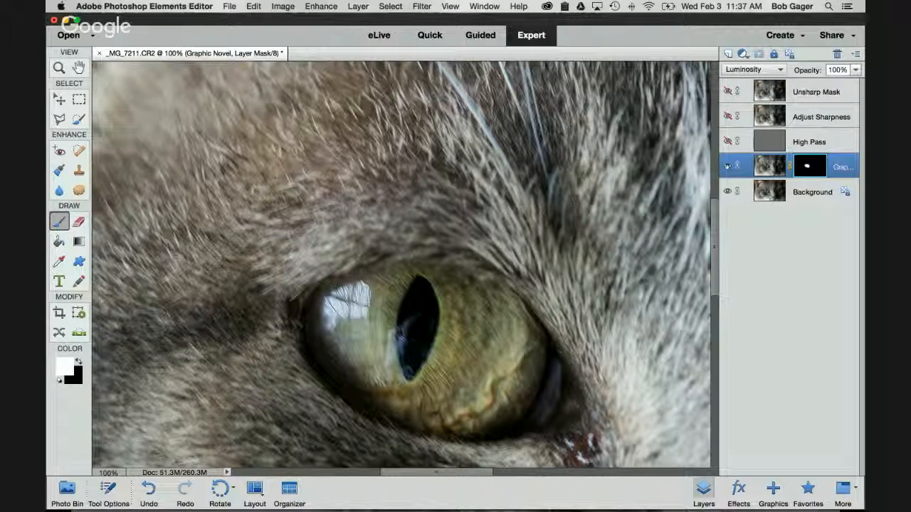
{"action": "left_click", "coordinate": [727, 166]}
{"action": "left_click", "coordinate": [727, 165]}
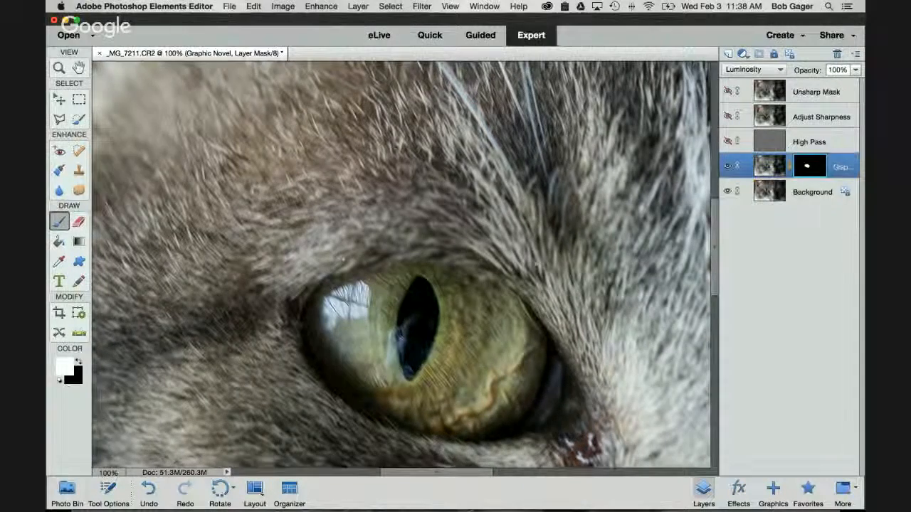
Paint white over the cat's other, darker eye on the Graphic Novel layer mask
{"action": "scroll", "coordinate": [363, 291], "scroll_direction": "right", "scroll_amount": 10}
{"action": "scroll", "coordinate": [324, 235], "scroll_direction": "right", "scroll_amount": 5}
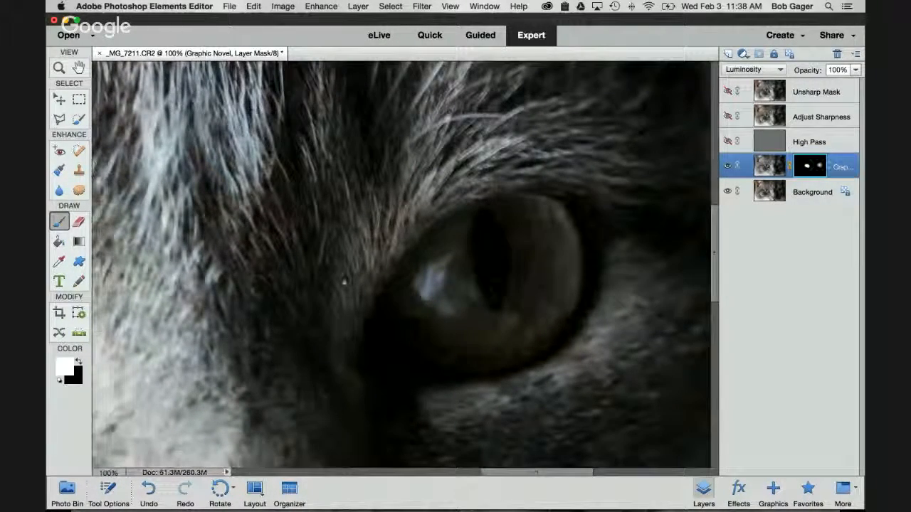
{"action": "scroll", "coordinate": [346, 285], "scroll_direction": "left", "scroll_amount": 8}
{"action": "scroll", "coordinate": [520, 261], "scroll_direction": "left", "scroll_amount": 8}
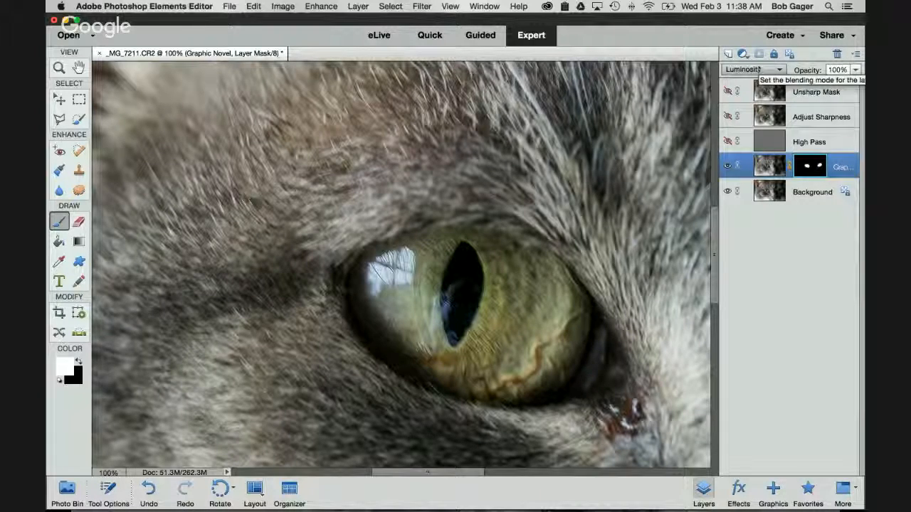
Add a blank layer above Graphic Novel and brush black over the reflections inside the brighter eye's pupil
{"action": "left_click", "coordinate": [727, 54]}
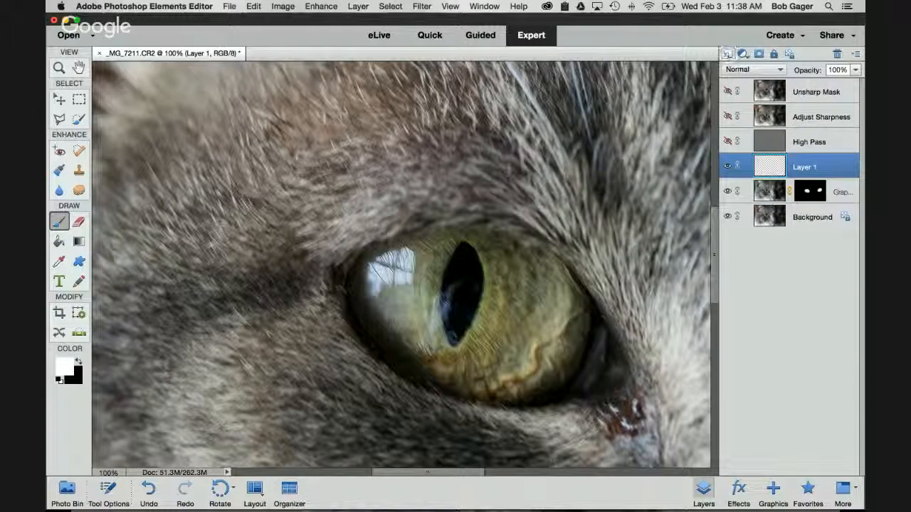
{"action": "left_click", "coordinate": [59, 221]}
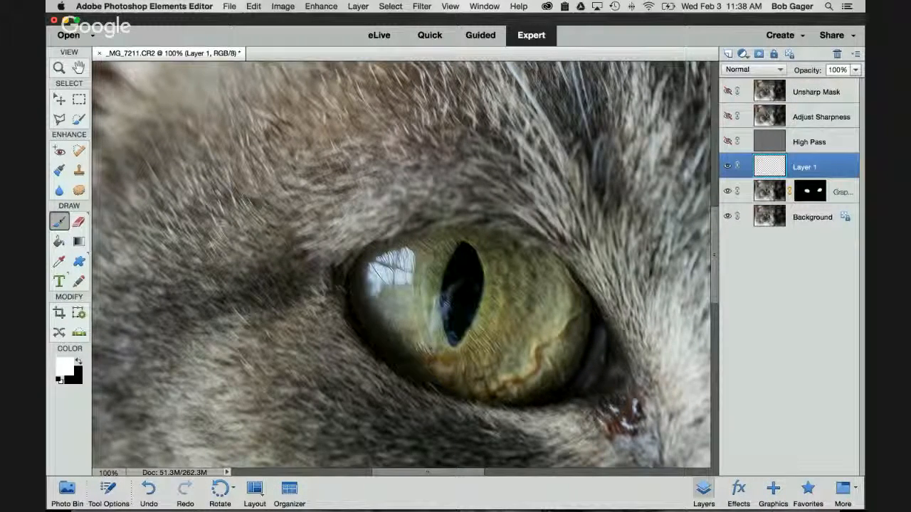
{"action": "left_click", "coordinate": [78, 361]}
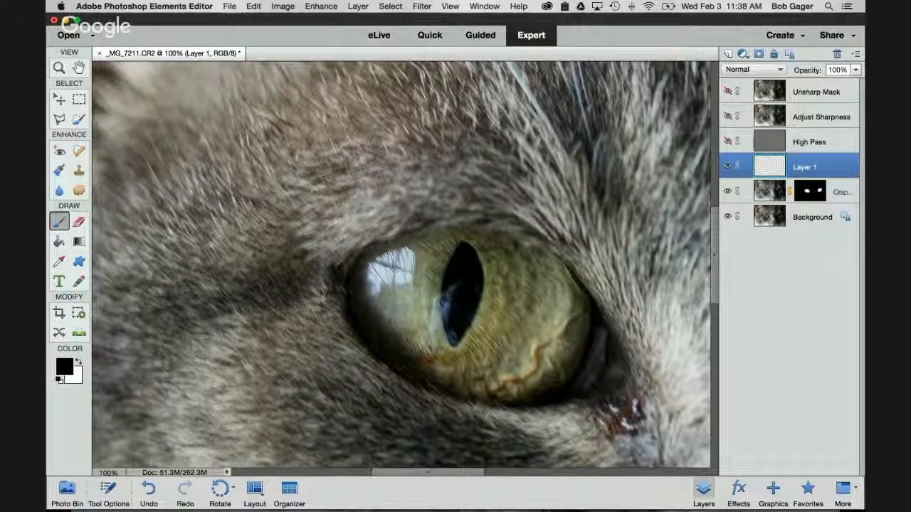
{"action": "mouse_move", "coordinate": [450, 288]}
{"action": "left_mouse_down"}
{"action": "mouse_move", "coordinate": [446, 312]}
{"action": "mouse_move", "coordinate": [442, 302]}
{"action": "mouse_move", "coordinate": [455, 335]}
{"action": "left_mouse_up"}
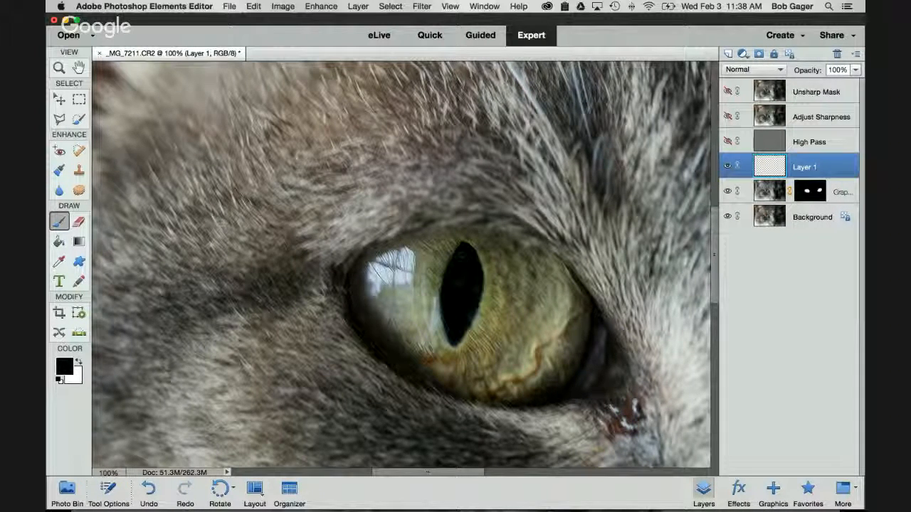
{"action": "left_click_drag", "start_coordinate": [463, 329], "coordinate": [474, 315]}
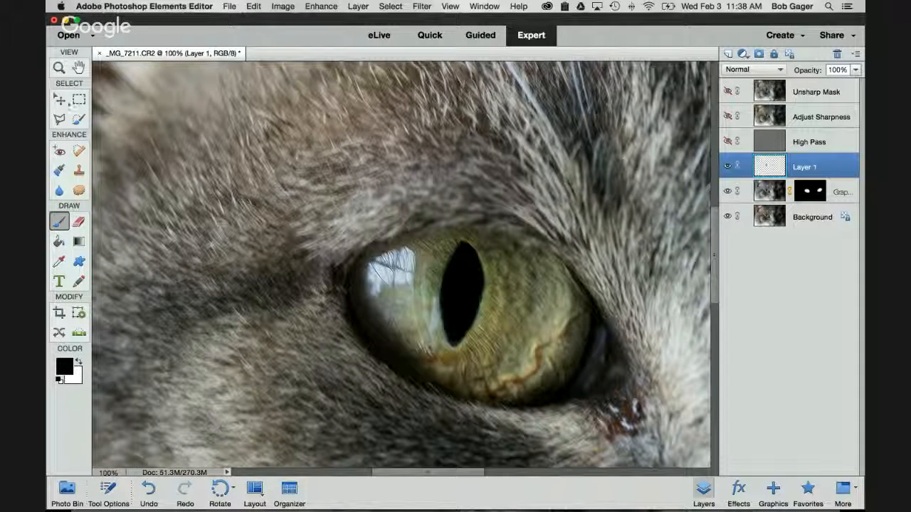
View the whole cat photo at 33.3% and compare it with the black pupil paint on Layer 1 hidden and shown
{"action": "left_click", "coordinate": [78, 66]}
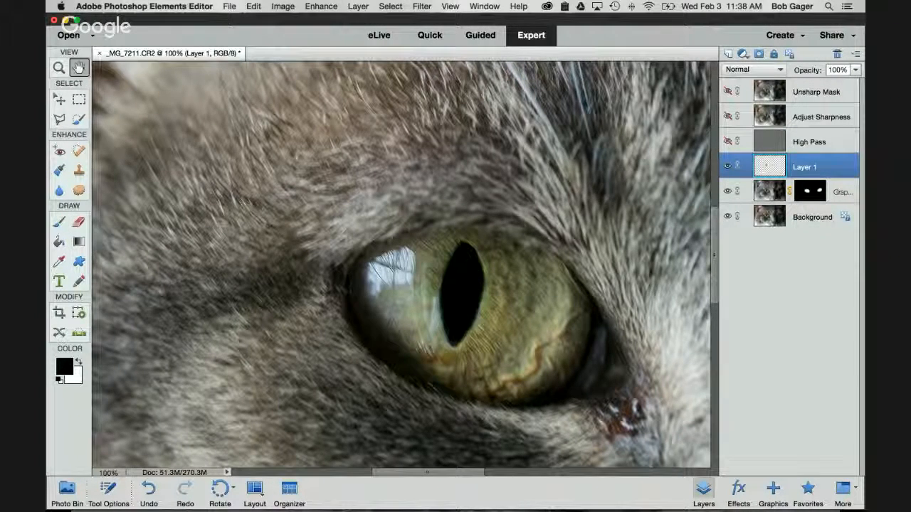
{"action": "left_click", "coordinate": [59, 67]}
{"action": "key", "text": "alt+bracketleft"}
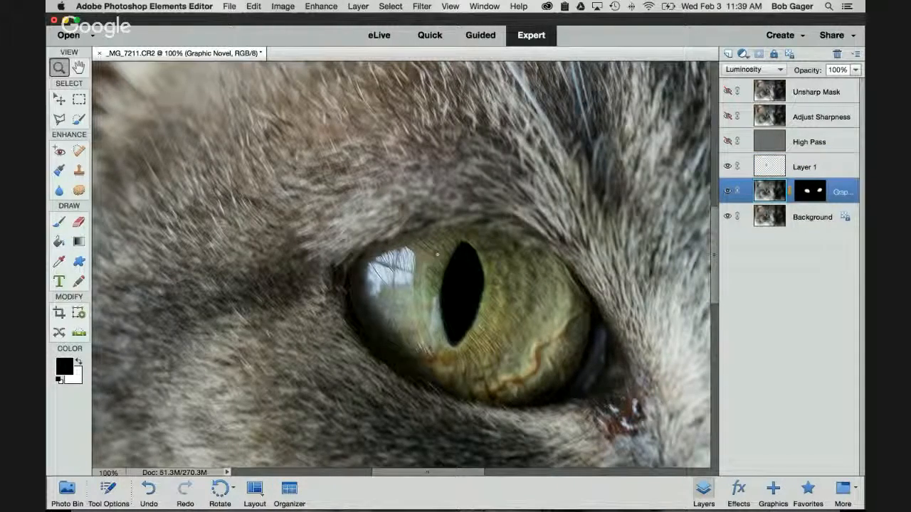
{"action": "left_click", "coordinate": [438, 254], "text": "alt"}
{"action": "left_click", "coordinate": [438, 254], "text": "alt"}
{"action": "left_click", "coordinate": [438, 254], "text": "alt"}
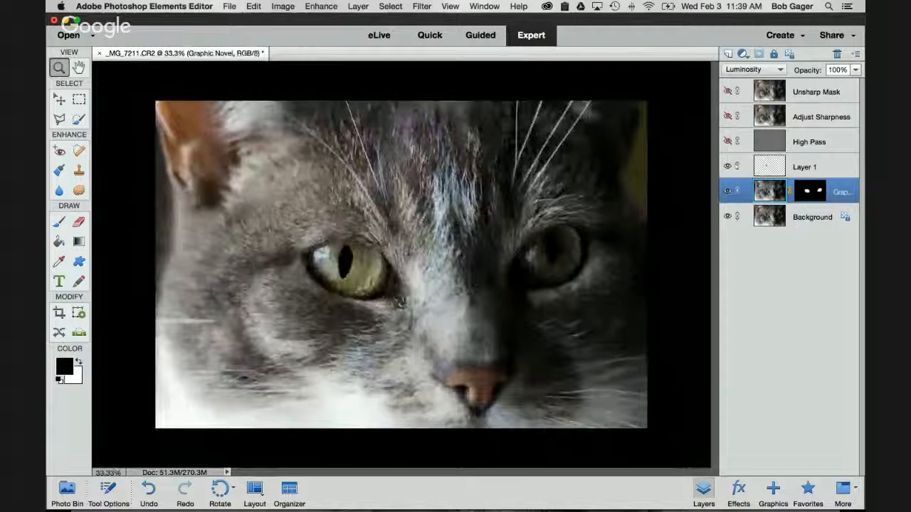
{"action": "left_click", "coordinate": [727, 167]}
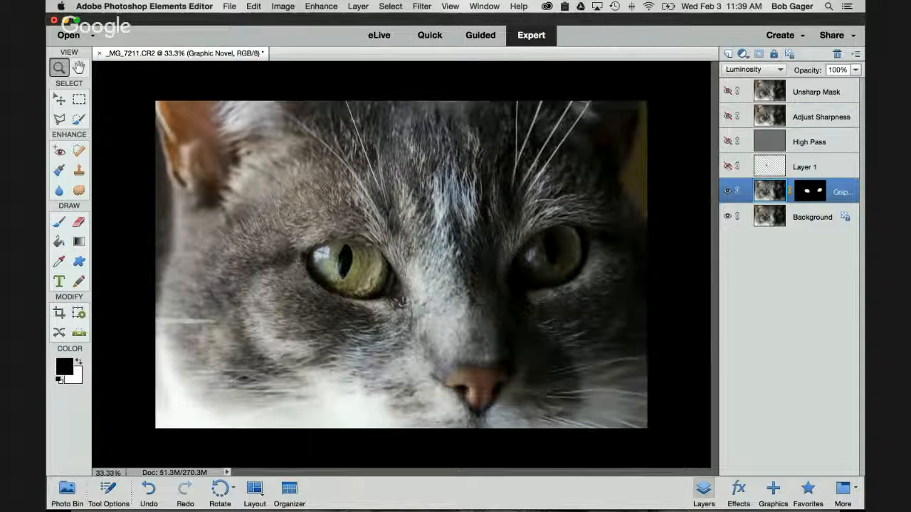
{"action": "left_click", "coordinate": [727, 167]}
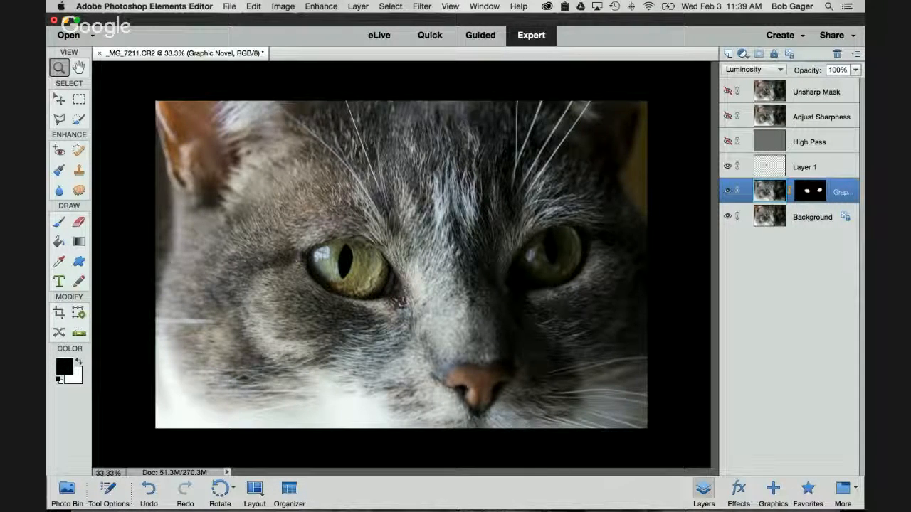
Examine the Save As options for the Photoshop and JPEG formats, then leave without saving
{"action": "left_click", "coordinate": [229, 7]}
{"action": "left_click", "coordinate": [241, 103]}
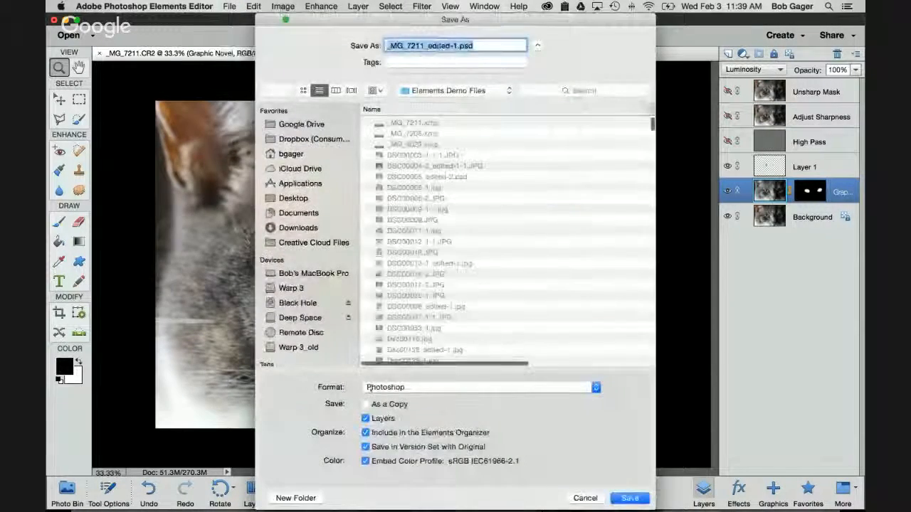
{"action": "left_click", "coordinate": [367, 387]}
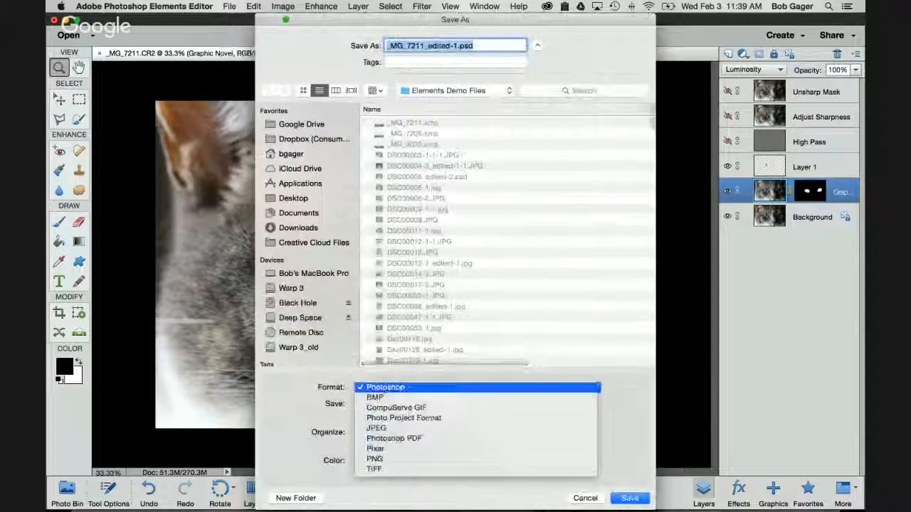
{"action": "left_click", "coordinate": [367, 388]}
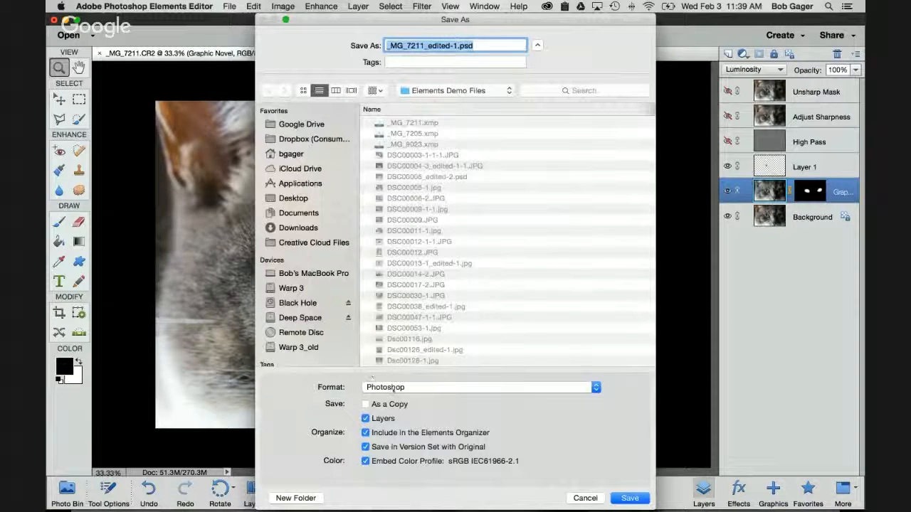
{"action": "left_click", "coordinate": [391, 388]}
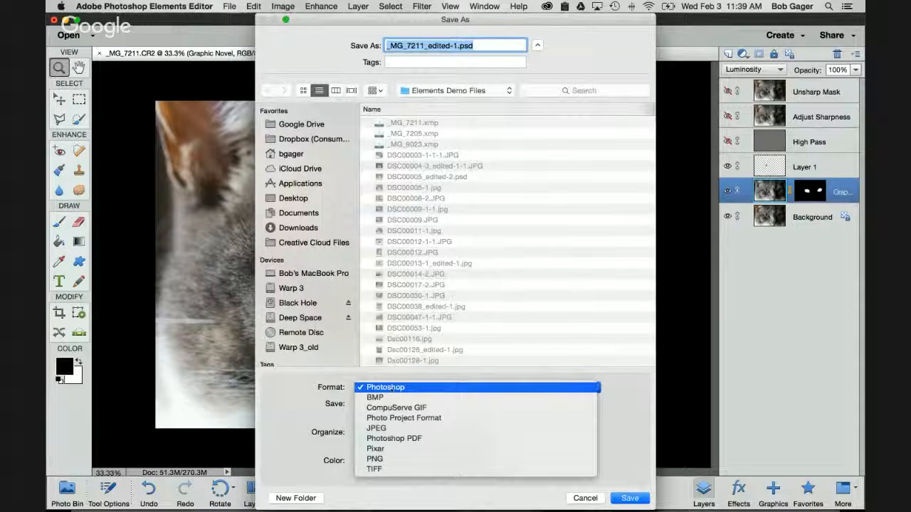
{"action": "left_click", "coordinate": [437, 429]}
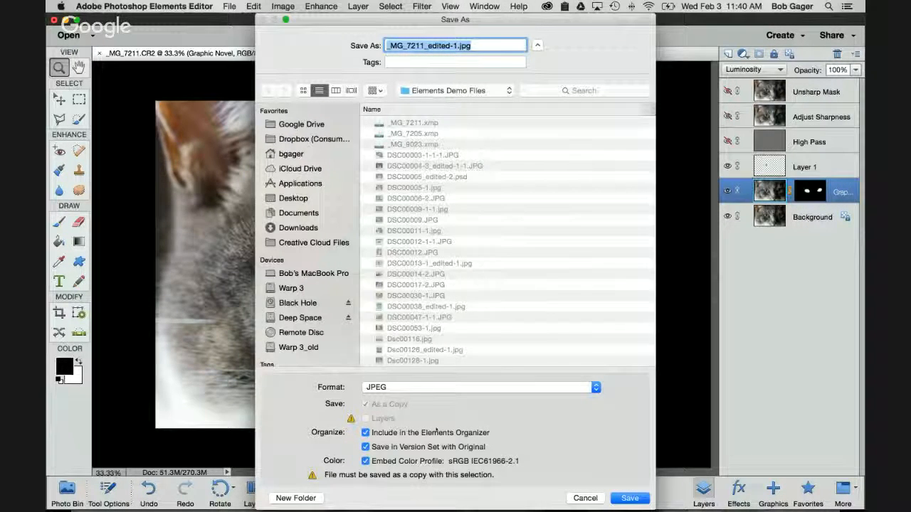
{"action": "left_click", "coordinate": [585, 498]}
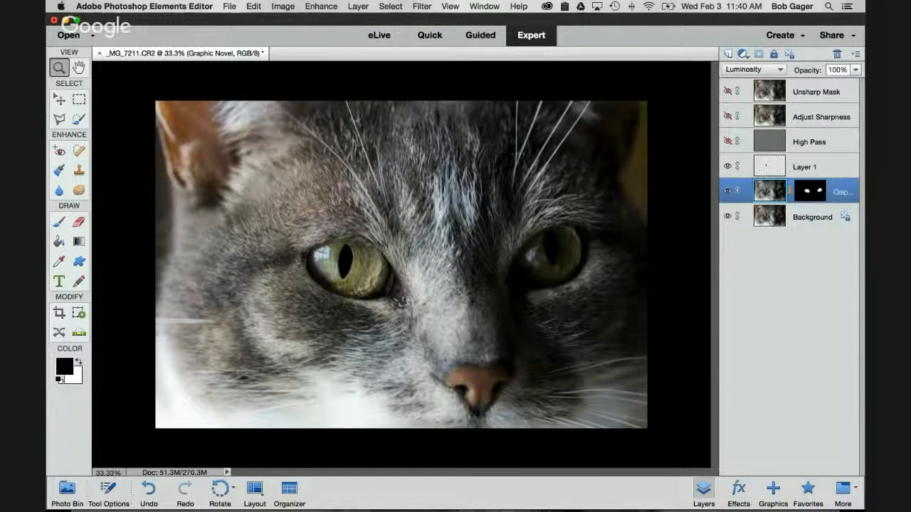
Switch to the Google Hangouts window in Safari and stop the screen sharing
{"action": "mouse_move", "coordinate": [733, 501]}
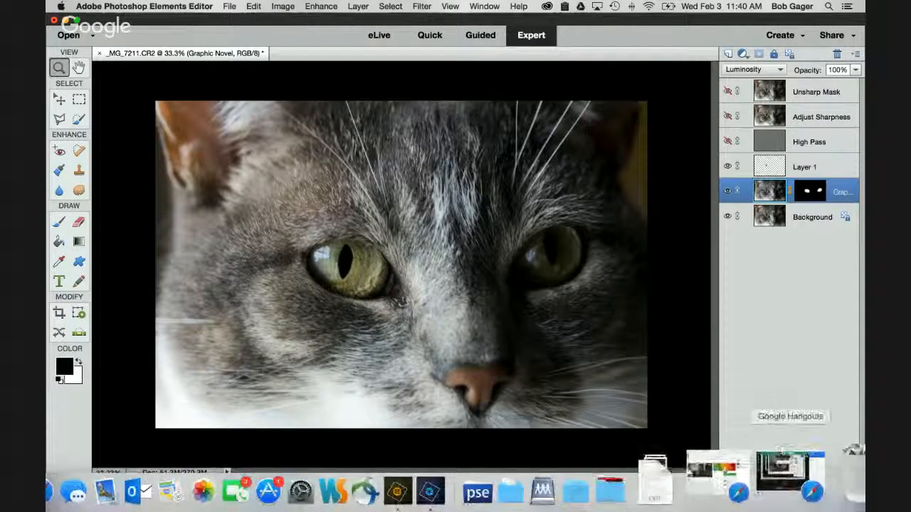
{"action": "left_click", "coordinate": [790, 471]}
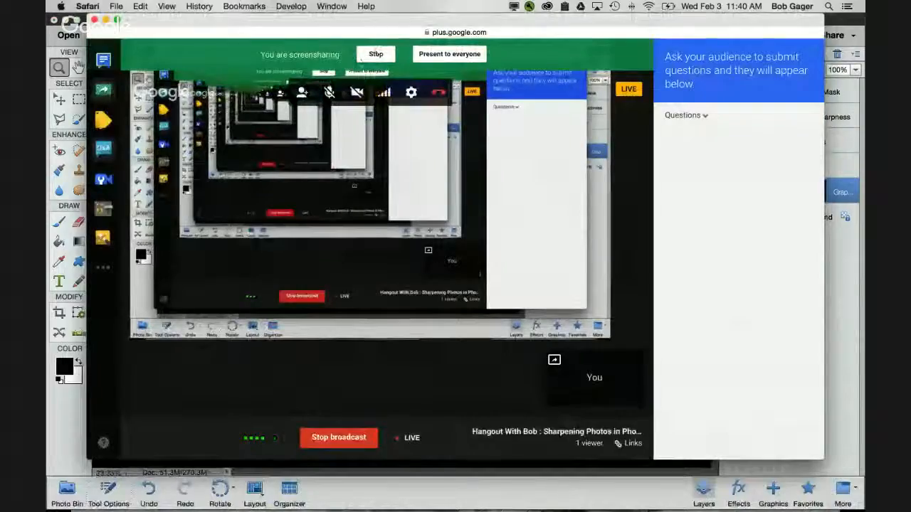
{"action": "left_click", "coordinate": [375, 54]}
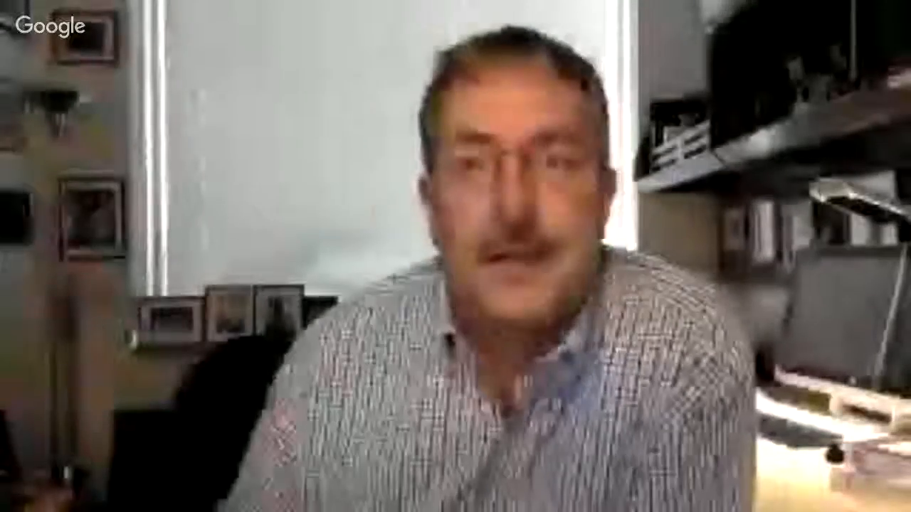